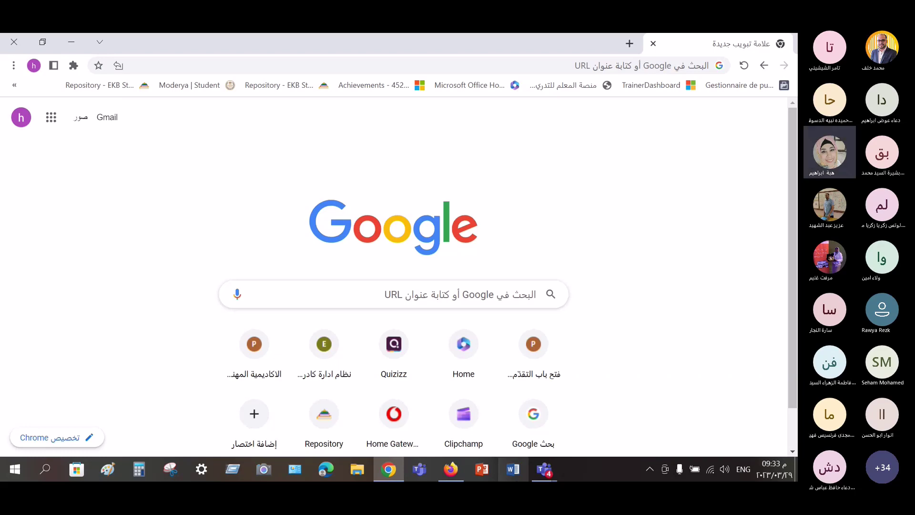
# Search Google for quizizz and open the official Quizizz website from the results
pyautogui.click(476, 299)
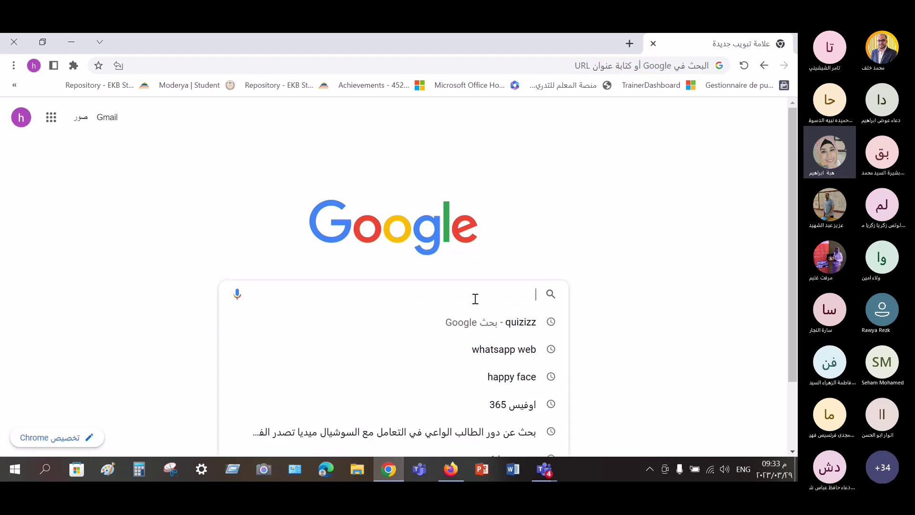
pyautogui.click(507, 325)
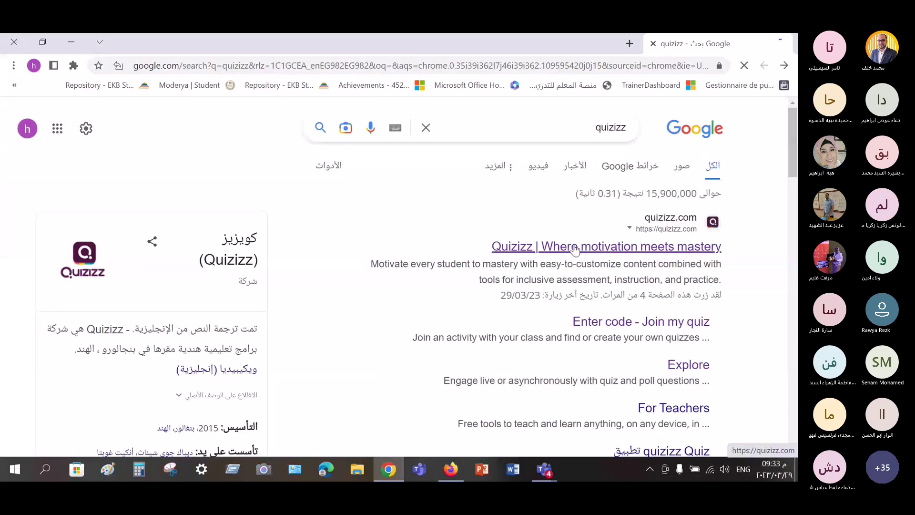
pyautogui.click(575, 247)
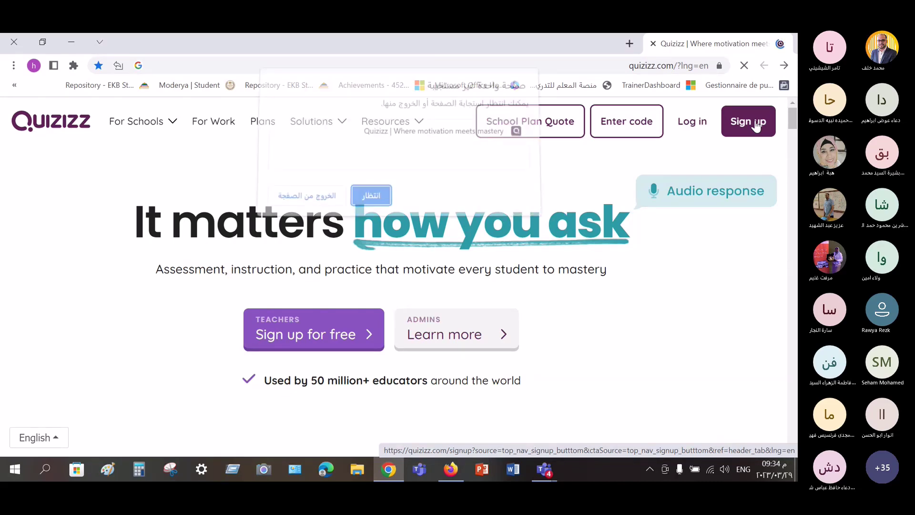
# Dismiss the unresponsive-page dialog and log in to Quizizz through Microsoft with the teacher's school account
pyautogui.click(329, 203)
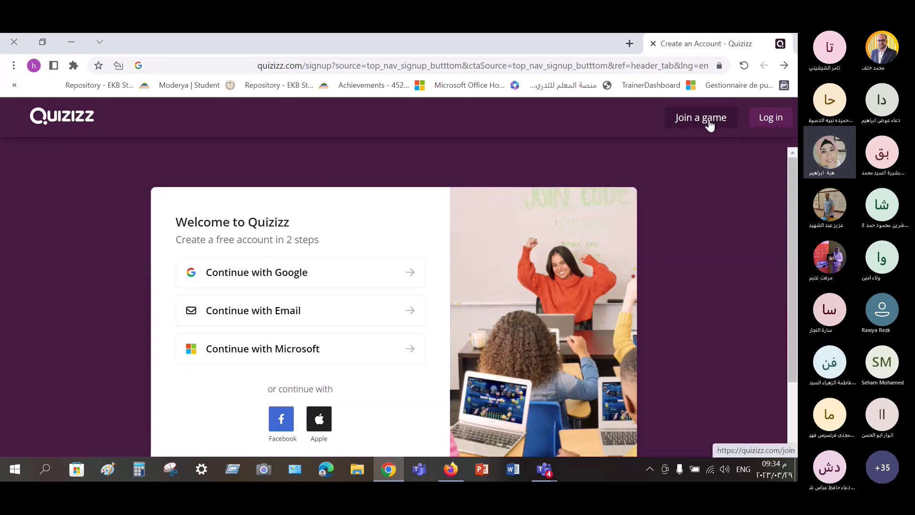
pyautogui.click(775, 122)
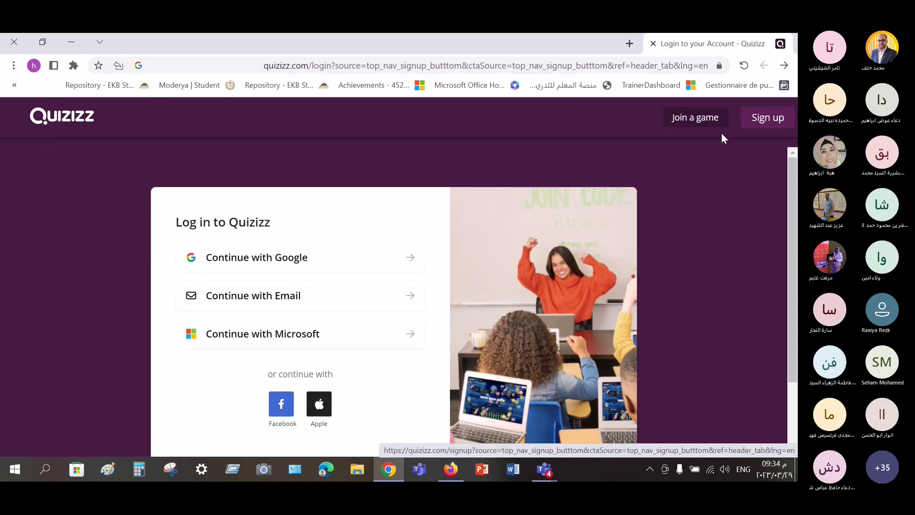
pyautogui.click(227, 335)
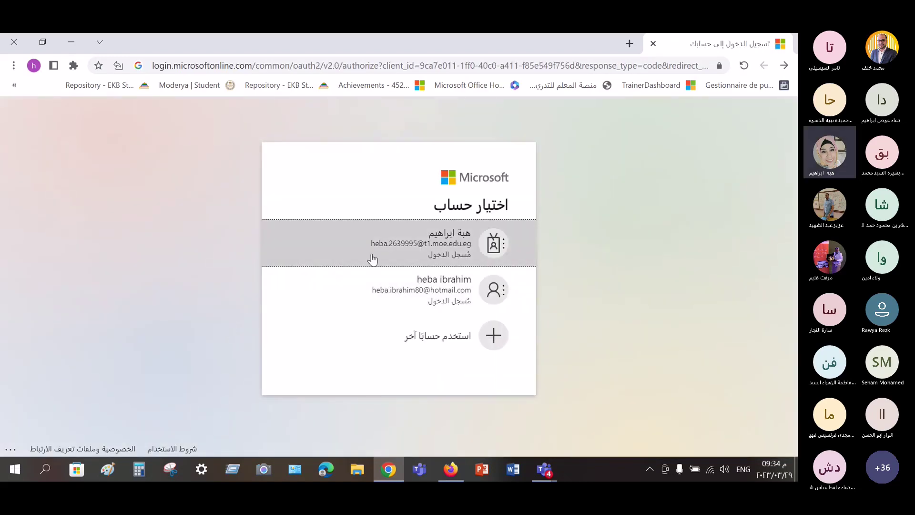
pyautogui.click(405, 242)
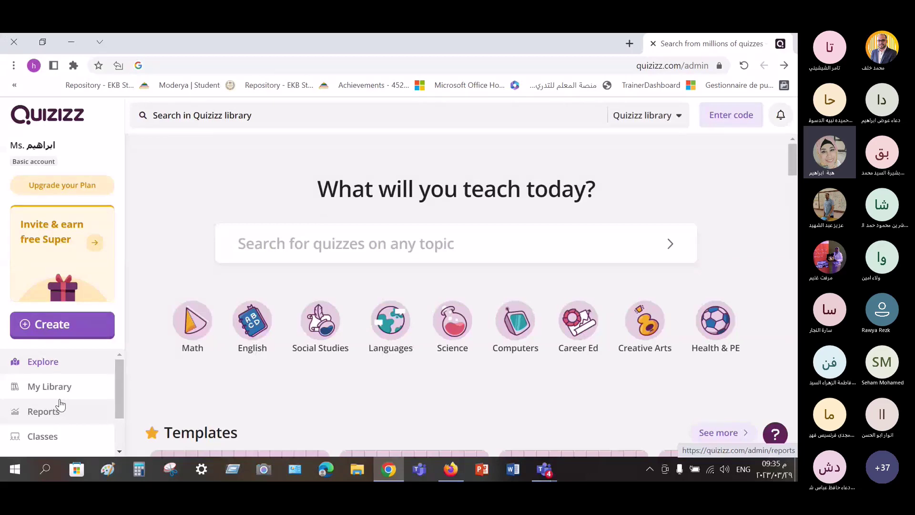
# Expand the additional navigation entries and open the teacher's profile page
pyautogui.scroll(-2, 61, 405)
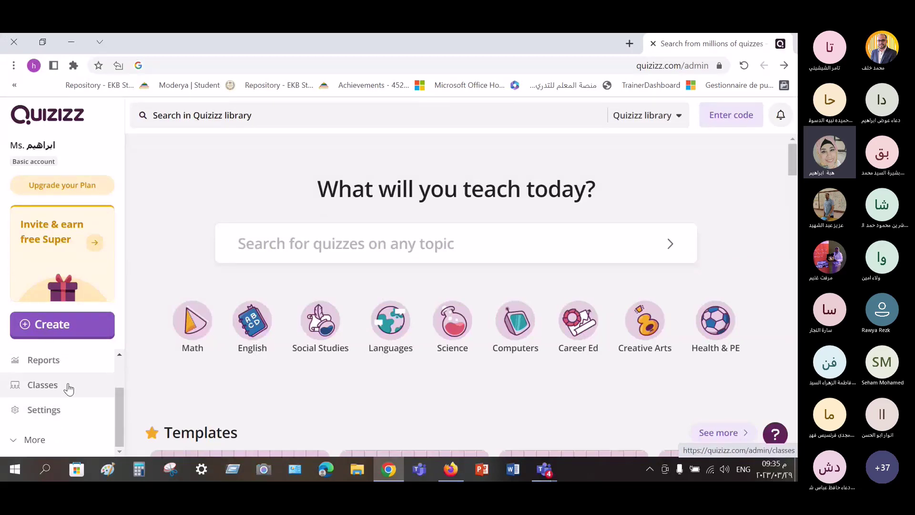
pyautogui.click(43, 438)
pyautogui.scroll(-2, 51, 403)
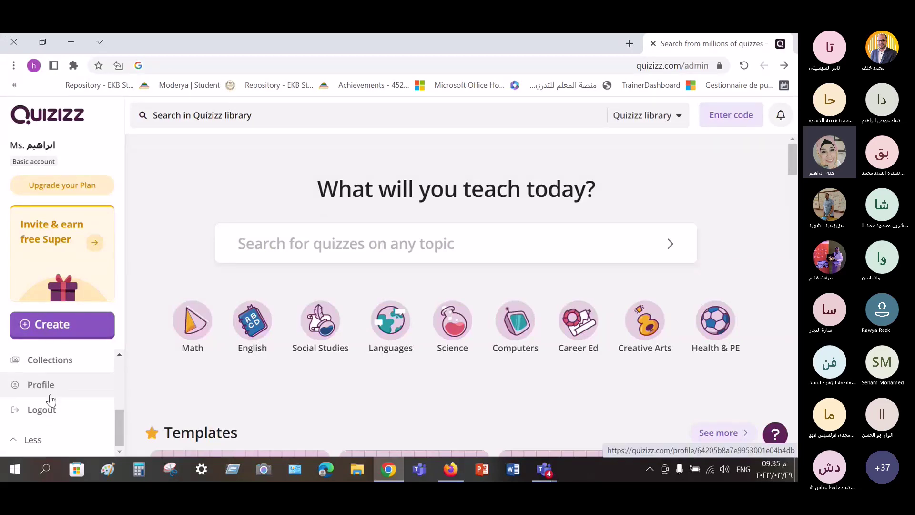
pyautogui.scroll(1, 50, 386)
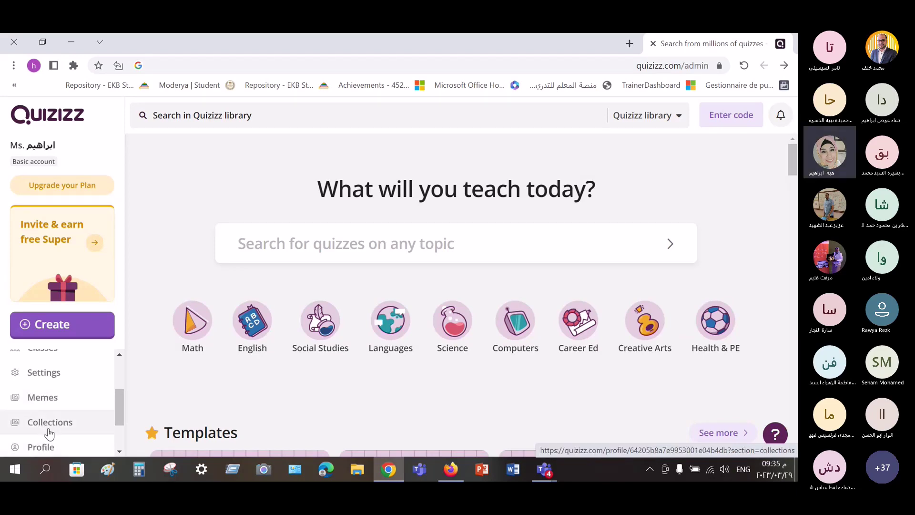
pyautogui.scroll(-1, 50, 434)
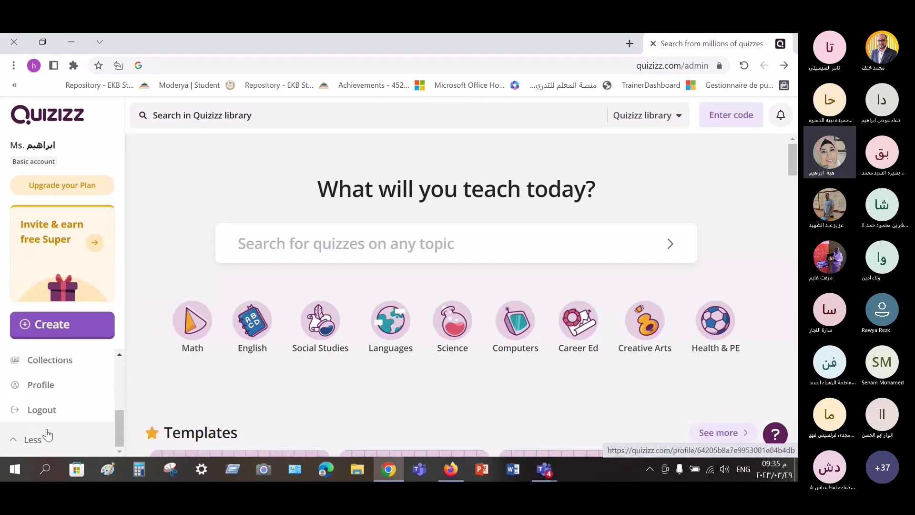
pyautogui.click(50, 390)
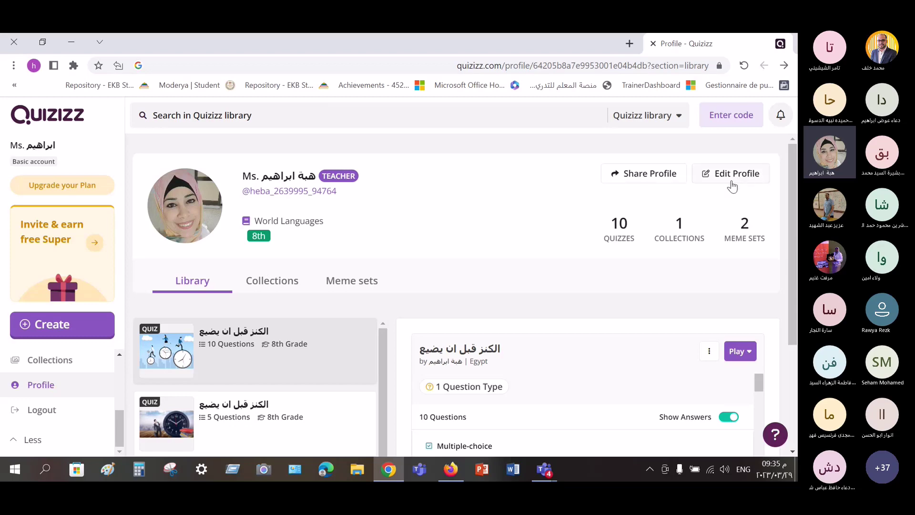
# Review the name, grade and subject options in the profile editing form, and close it without saving
pyautogui.click(716, 177)
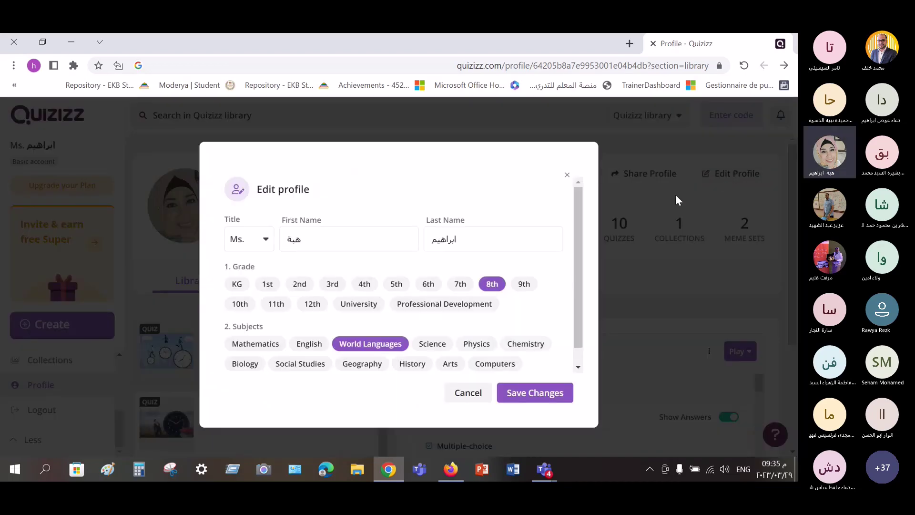
pyautogui.scroll(-1, 375, 350)
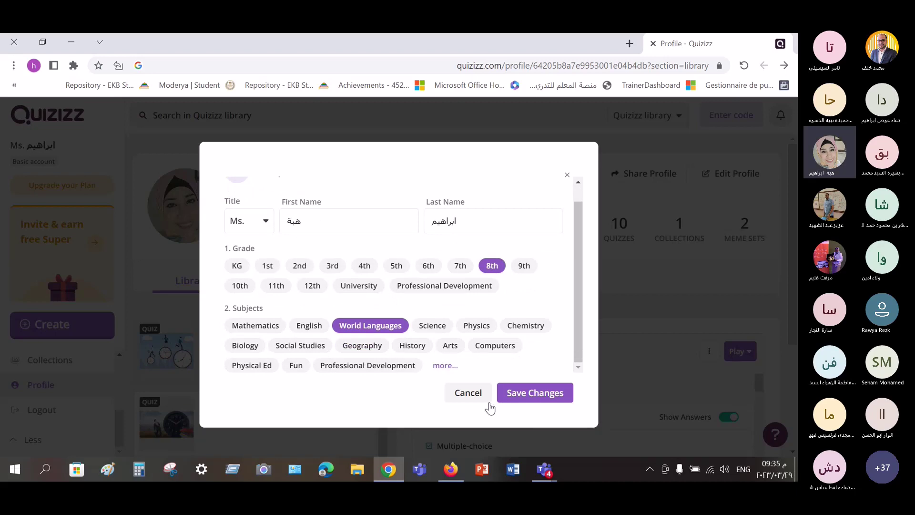
pyautogui.click(469, 392)
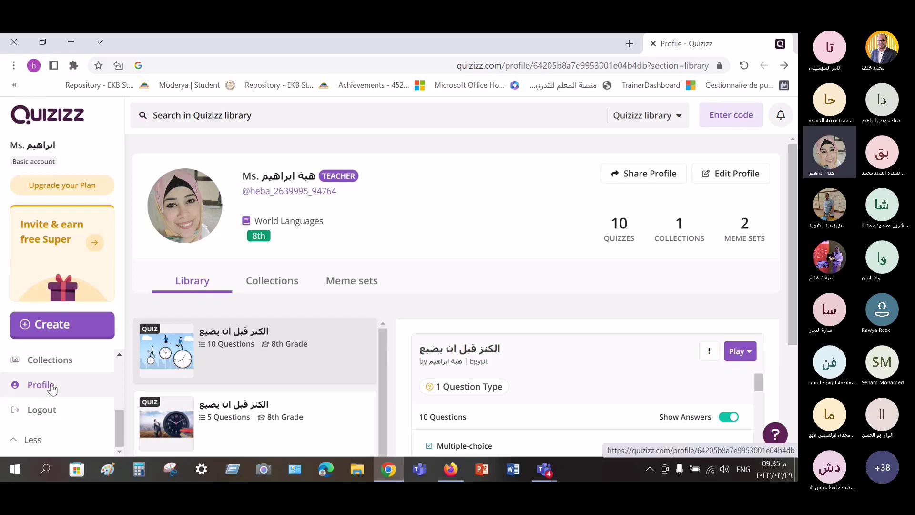
# Open the Memes page listing the teacher's meme sets
pyautogui.scroll(1, 52, 384)
pyautogui.scroll(3, 52, 381)
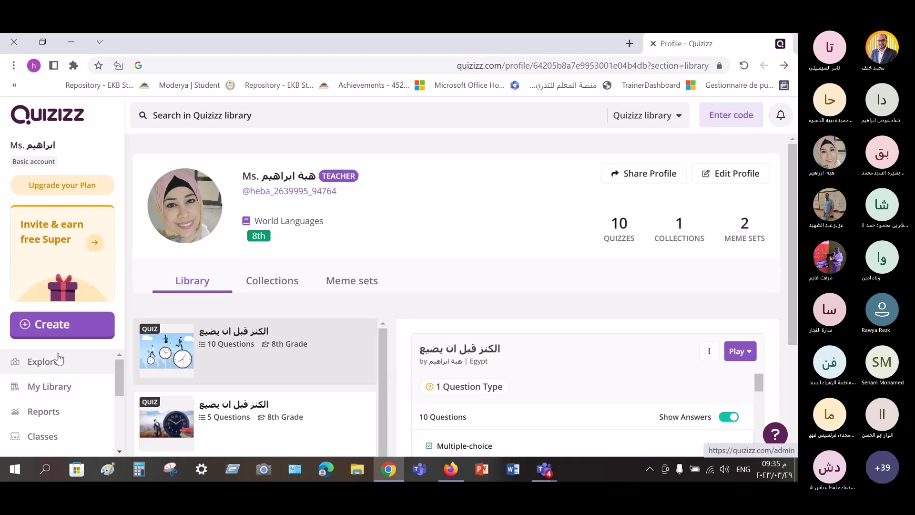
pyautogui.scroll(-2, 58, 369)
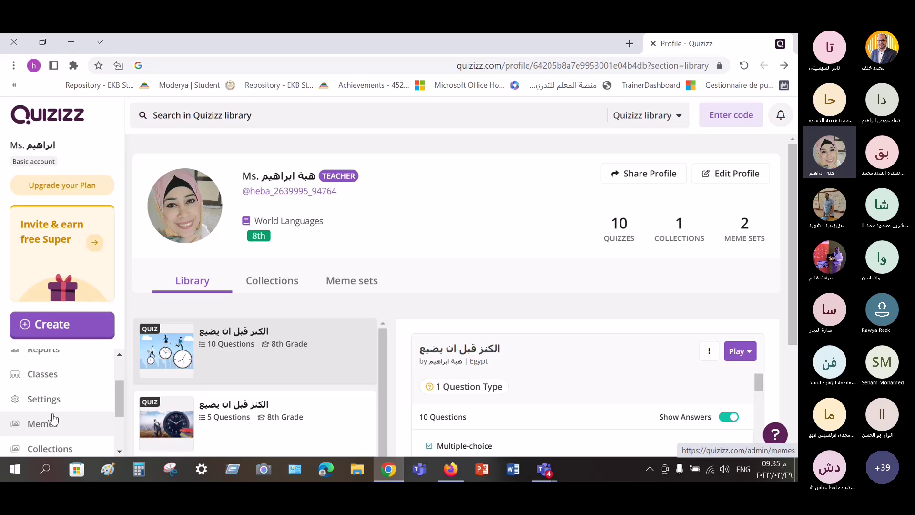
pyautogui.click(44, 433)
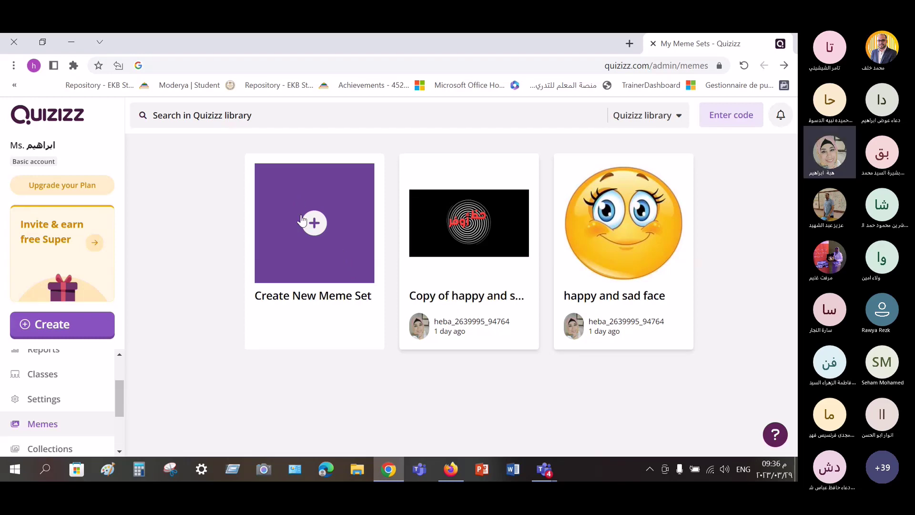
# Create a public English meme set named "happy and sad face"
pyautogui.click(316, 227)
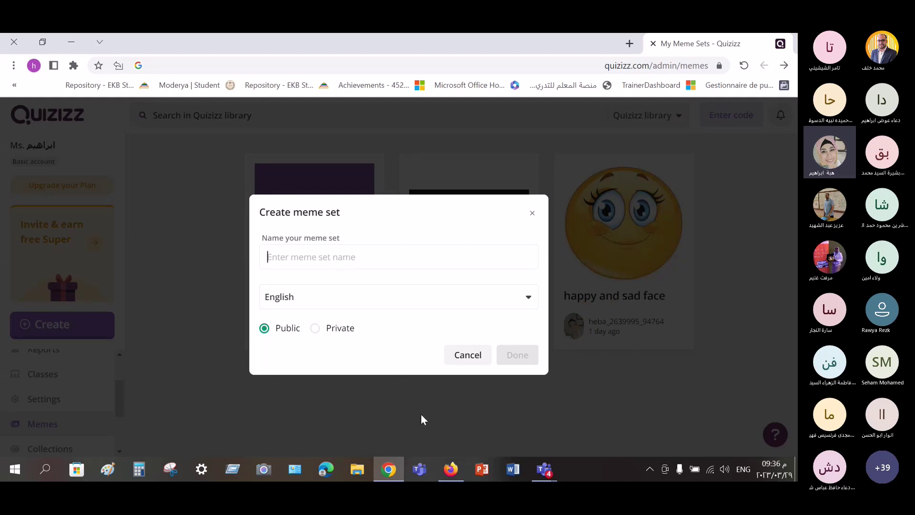
pyautogui.write('ha')
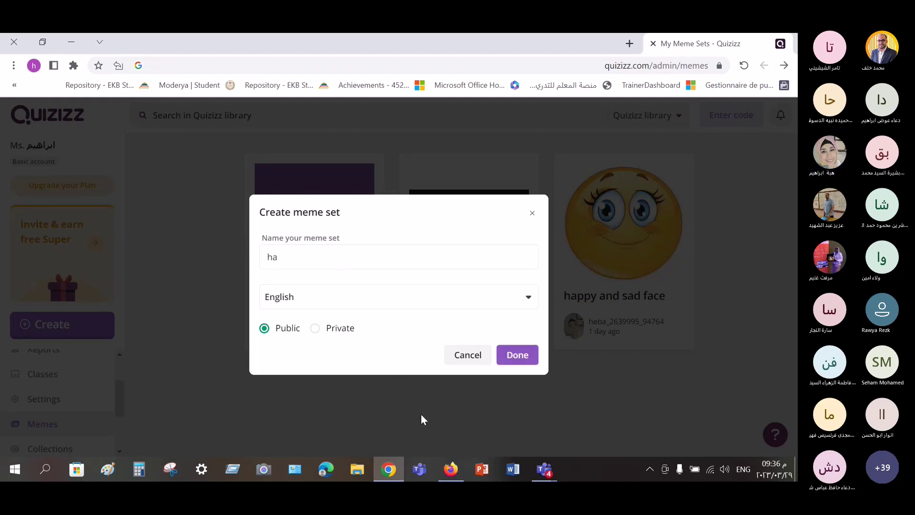
pyautogui.write('ppy a')
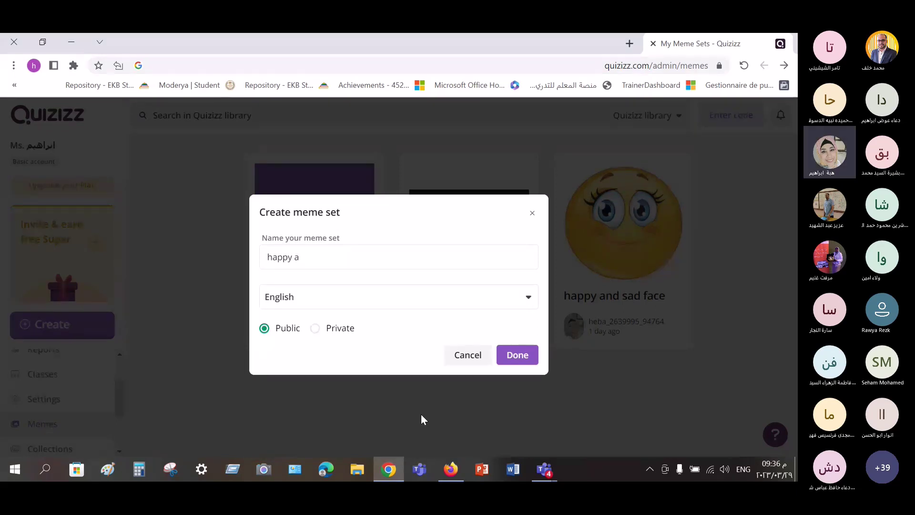
pyautogui.write('nd ')
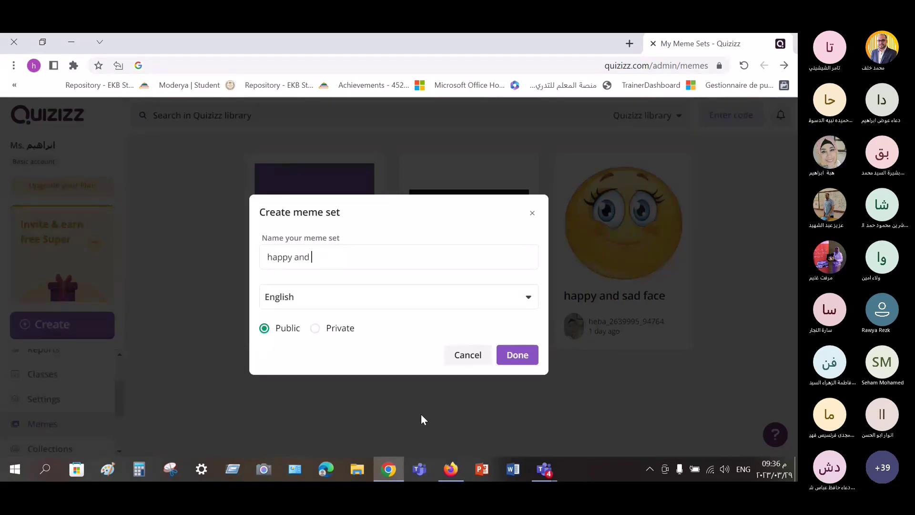
pyautogui.write('sad ')
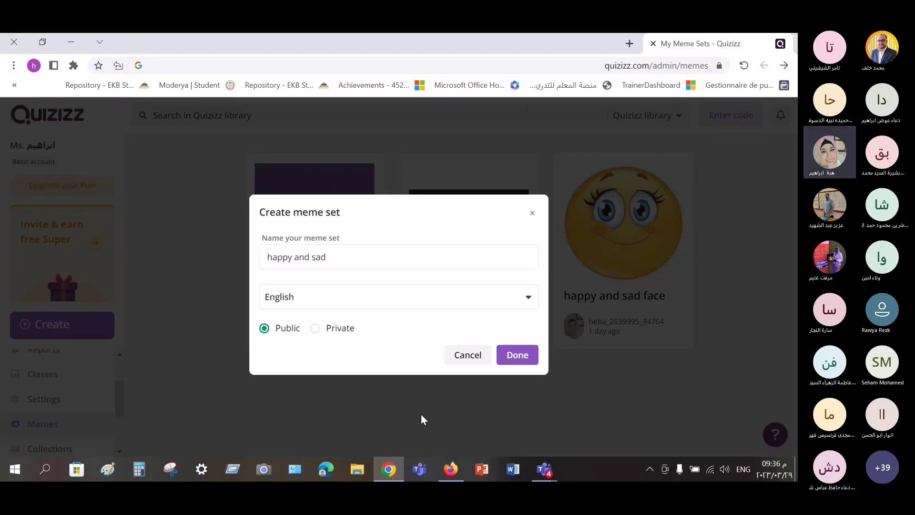
pyautogui.write('face')
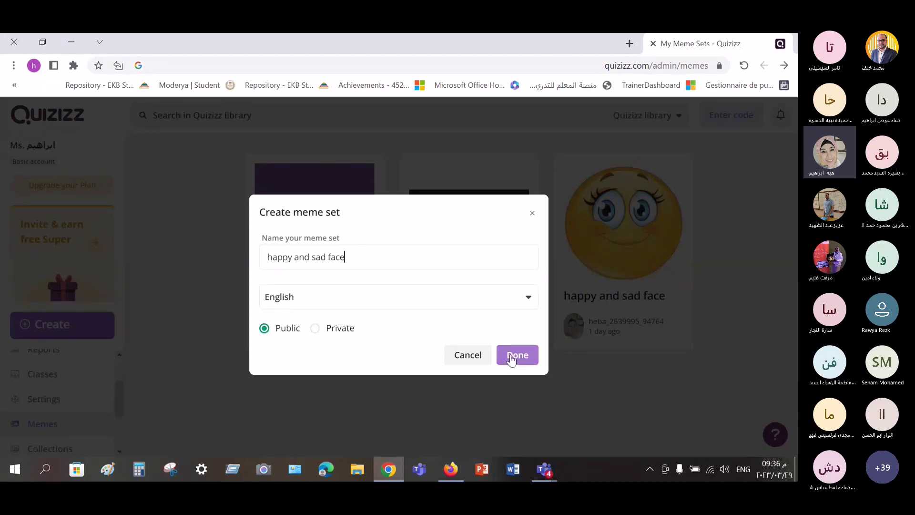
pyautogui.click(511, 359)
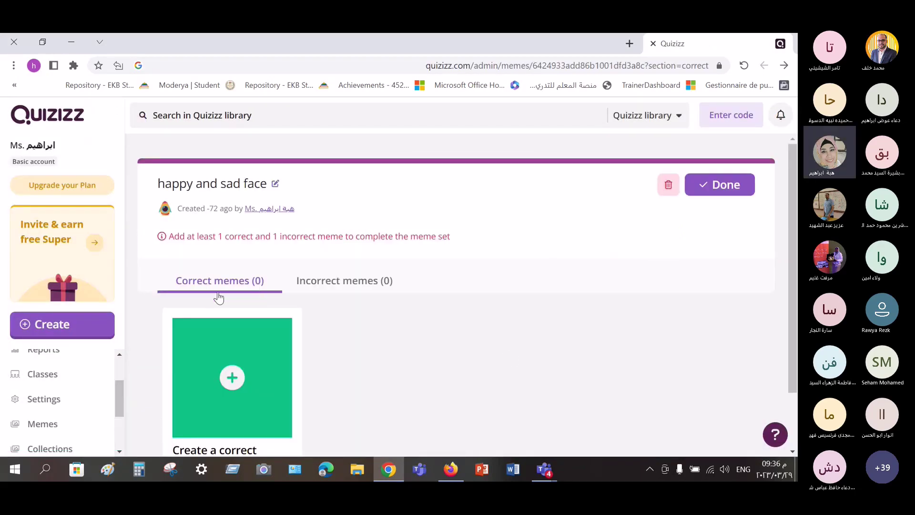
# Upload the smiling face image "وجه ضاحك" from the "تدريب" pictures folder and add it as a correct meme
pyautogui.click(232, 379)
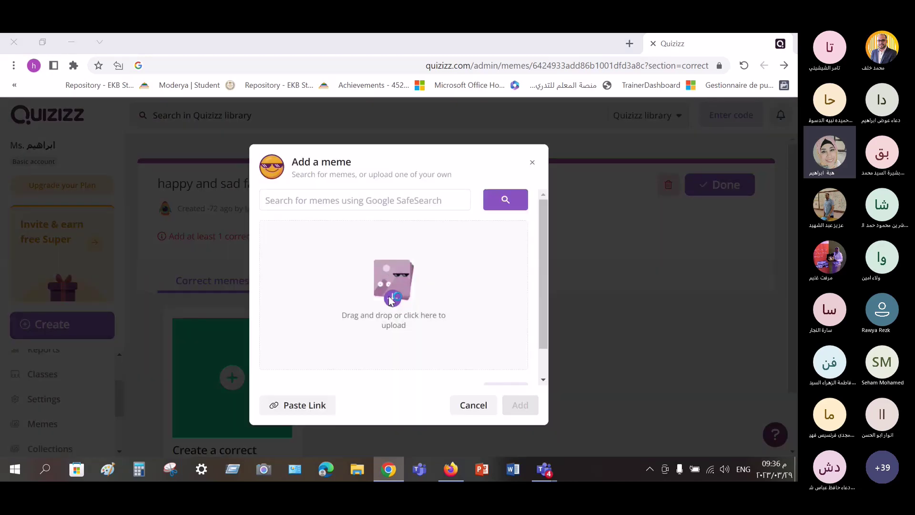
pyautogui.click(391, 299)
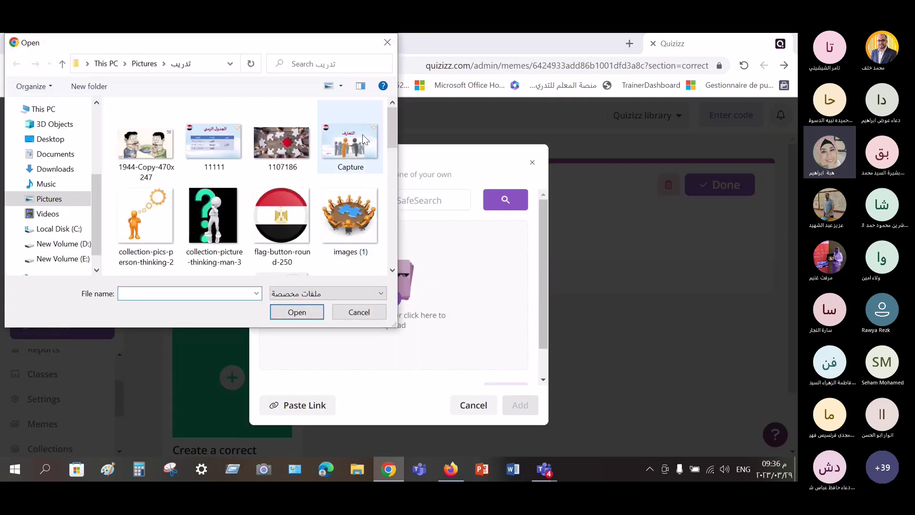
pyautogui.moveTo(390, 139); pyautogui.dragTo(384, 244)
pyautogui.scroll(-1, 271, 243)
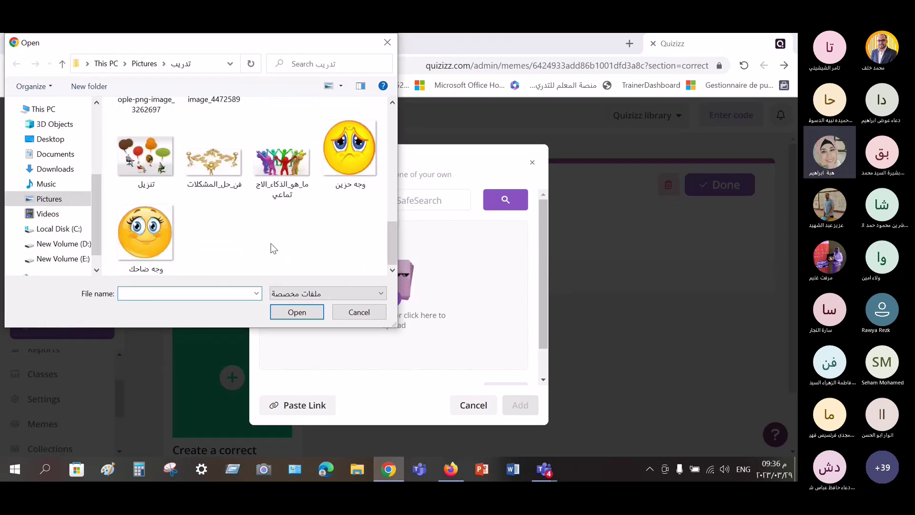
pyautogui.click(136, 239)
pyautogui.click(296, 312)
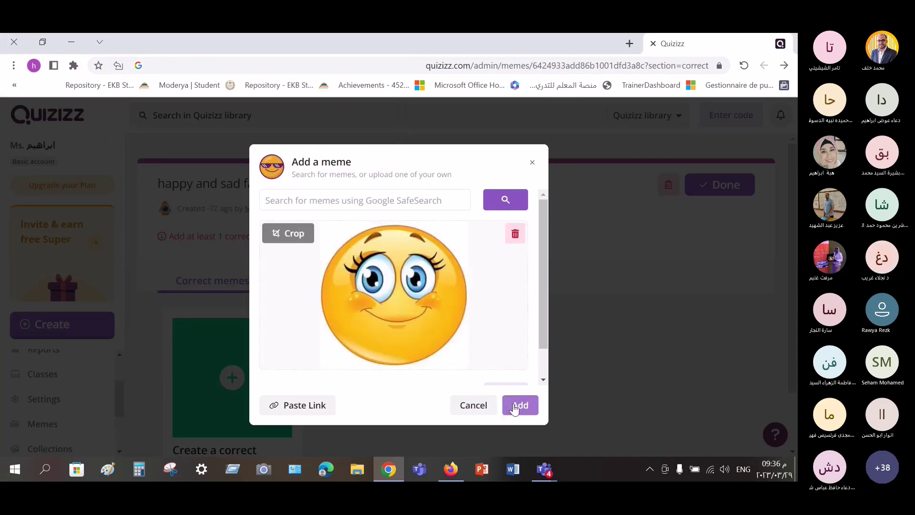
pyautogui.click(518, 406)
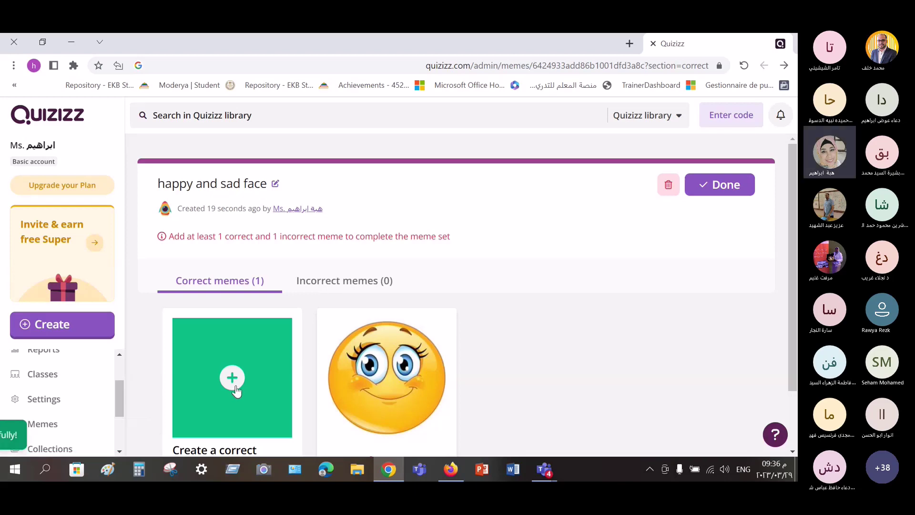
# Upload the sad face image "وجه حزين" from the "تدريب" pictures folder and add it as an incorrect meme
pyautogui.click(339, 286)
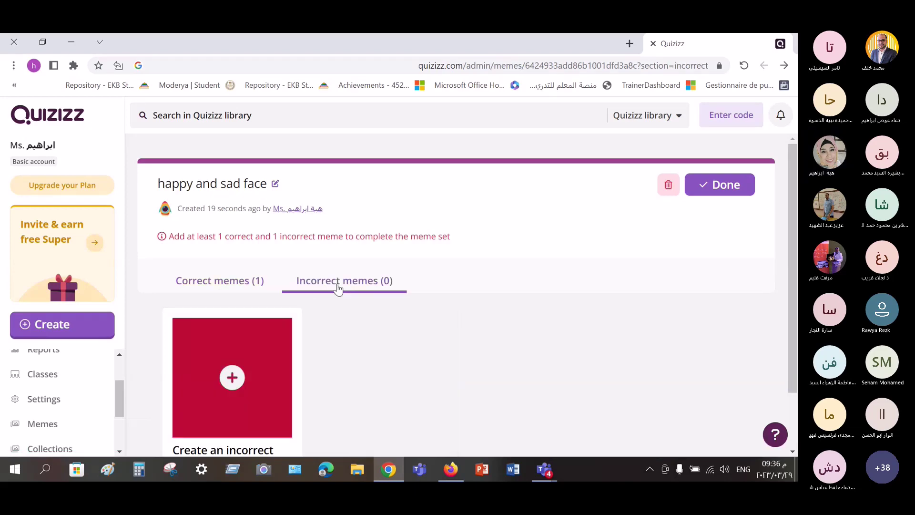
pyautogui.click(233, 378)
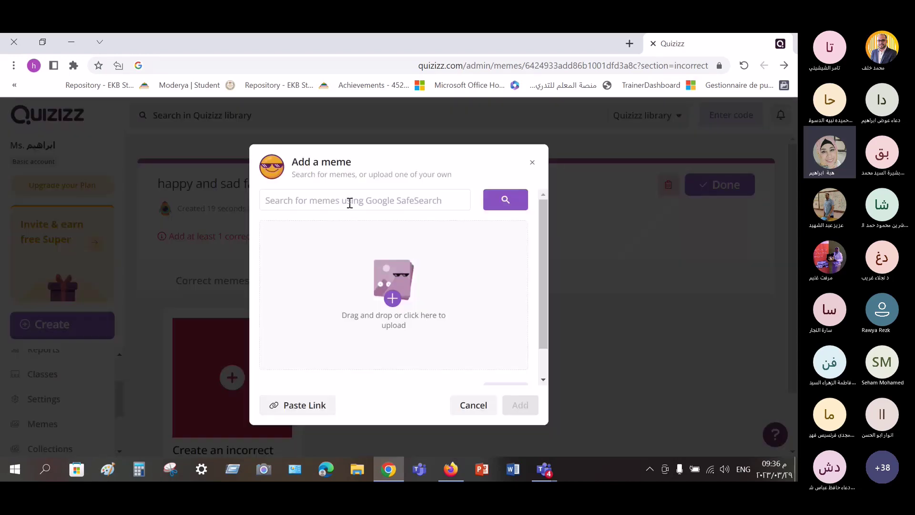
pyautogui.click(394, 299)
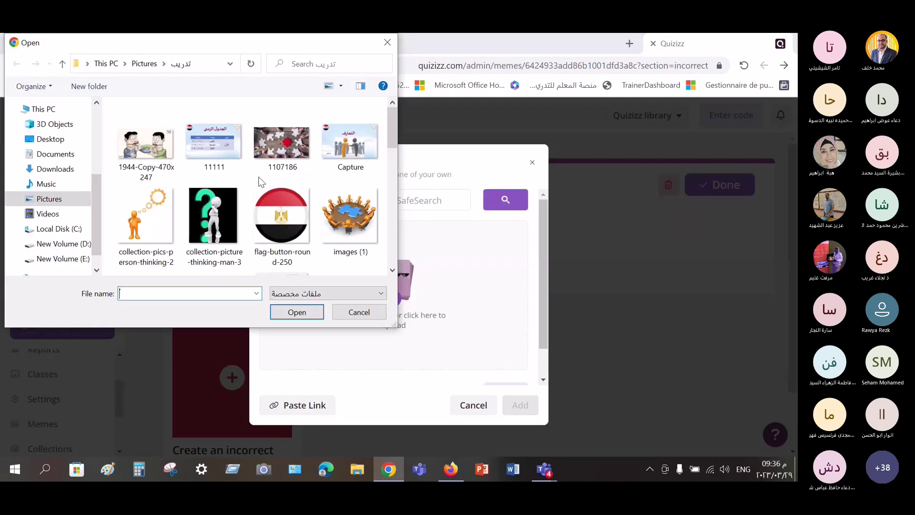
pyautogui.scroll(-3, 261, 180)
pyautogui.scroll(-2, 261, 180)
pyautogui.click(343, 163)
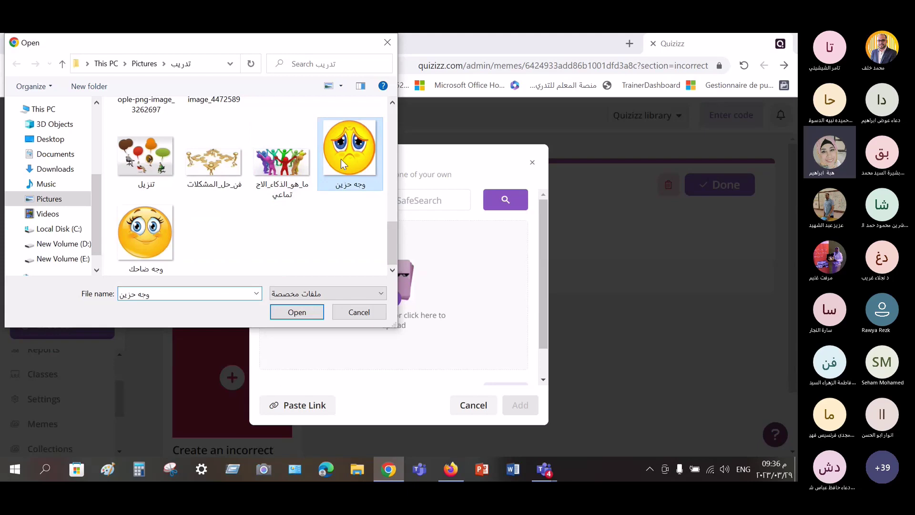
pyautogui.click(305, 319)
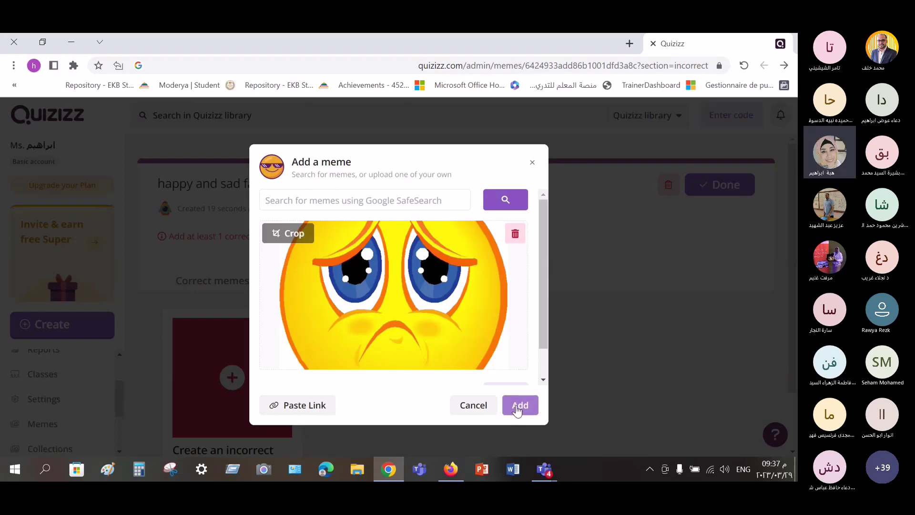
pyautogui.click(517, 408)
pyautogui.scroll(-2, 372, 357)
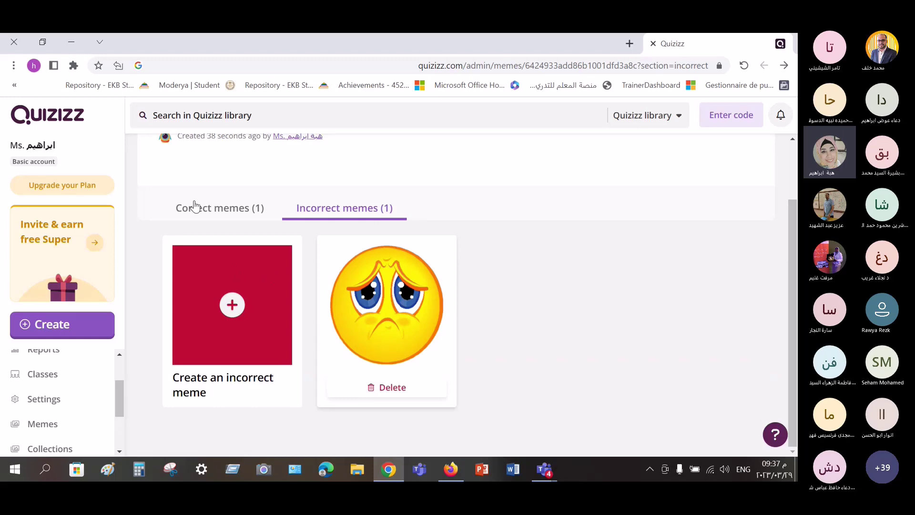
pyautogui.scroll(2, 194, 205)
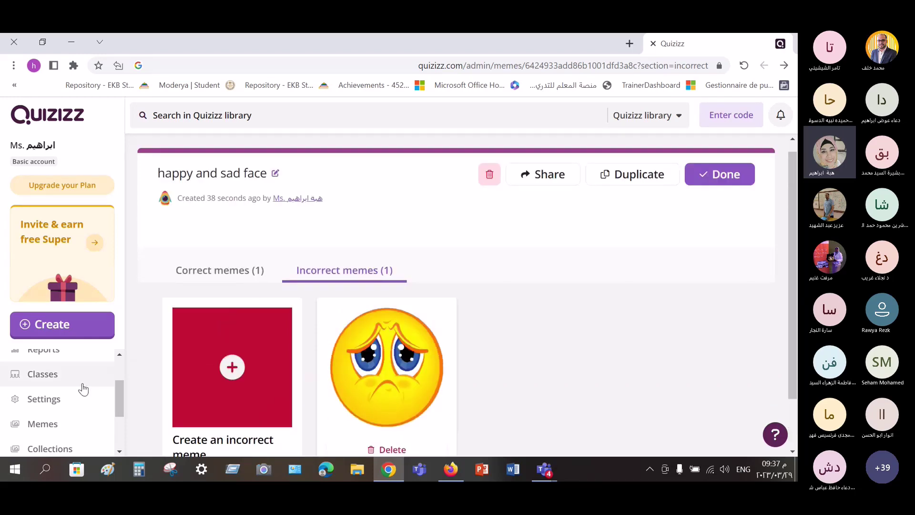
# Create a public collection named "اختبارات" on the profile's Collections page
pyautogui.scroll(-1, 96, 410)
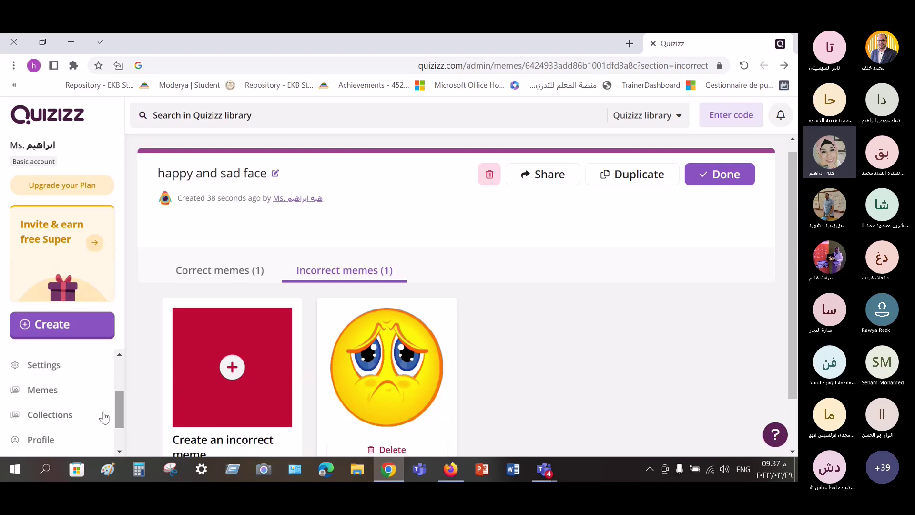
pyautogui.click(48, 423)
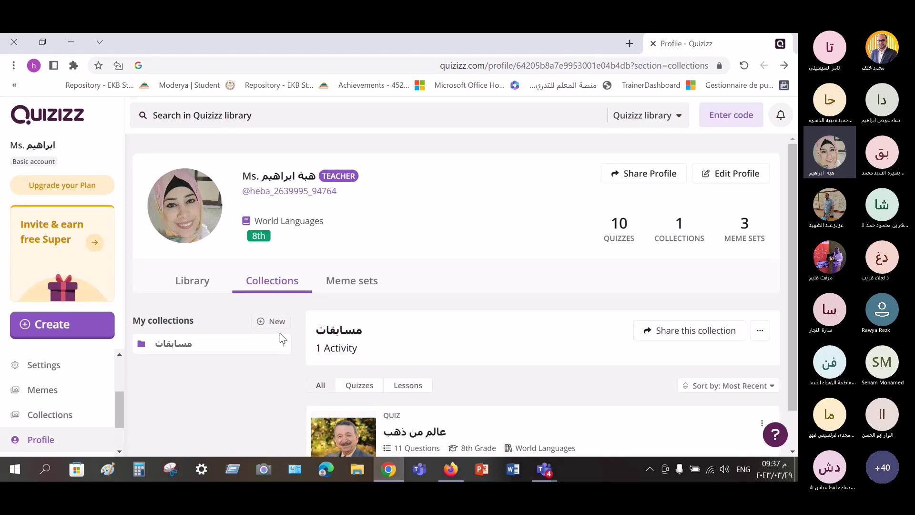
pyautogui.scroll(-1, 310, 281)
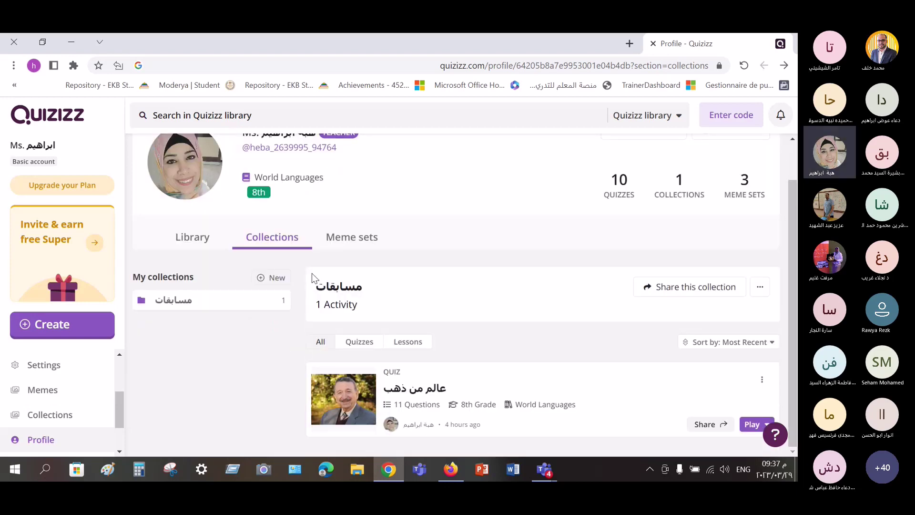
pyautogui.click(266, 282)
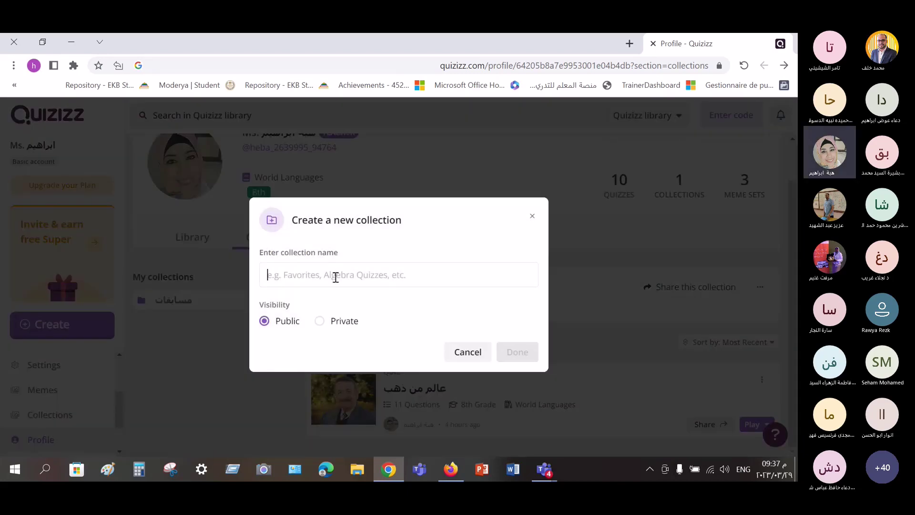
pyautogui.hotkey('alt', 'shift')
pyautogui.write('ا')
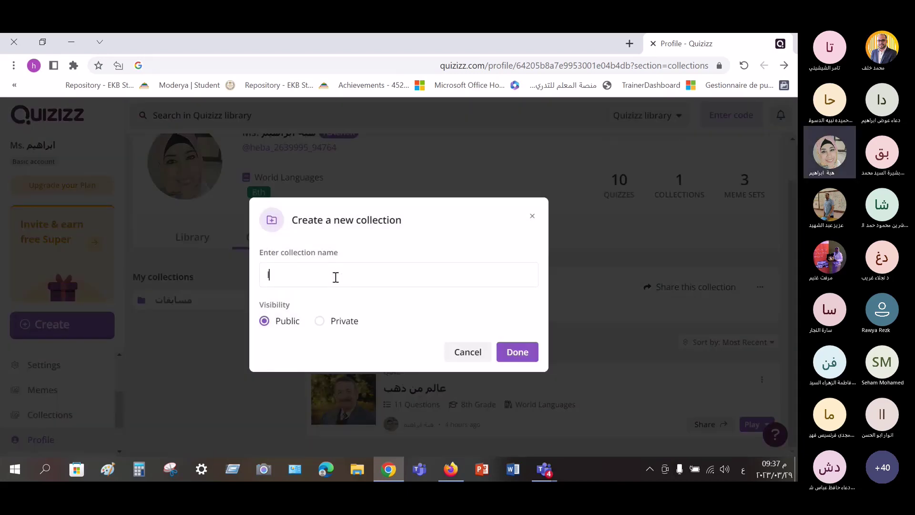
pyautogui.write('ختبار')
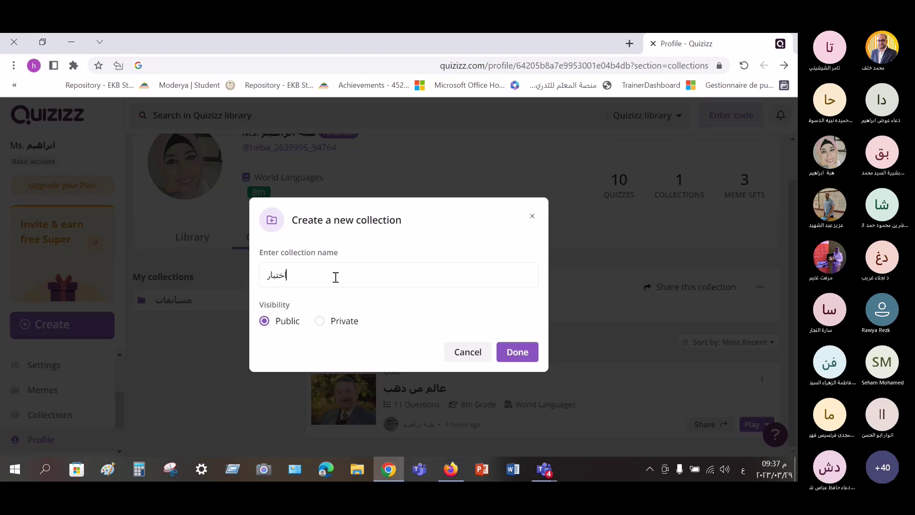
pyautogui.write('ات')
pyautogui.press('Return')
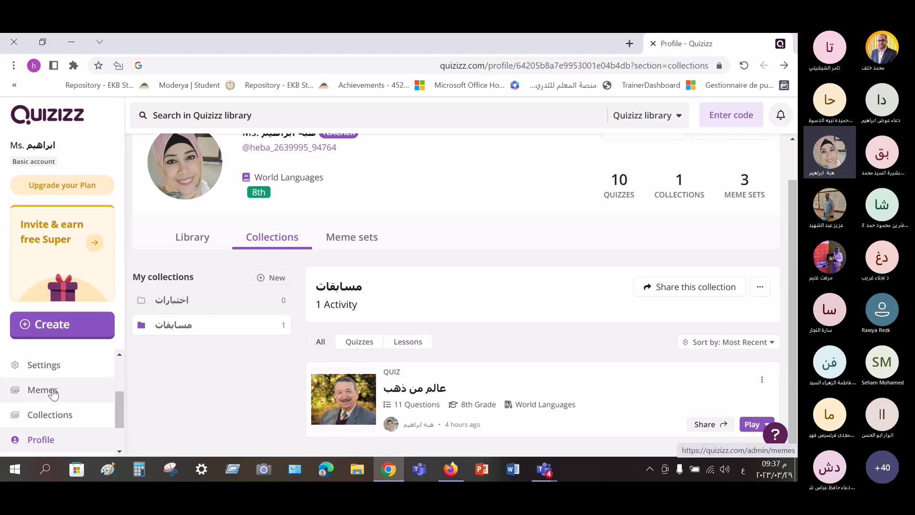
# Open My Library and look through the list of quizzes, lessons and drafts
pyautogui.scroll(2, 48, 410)
pyautogui.scroll(1, 45, 414)
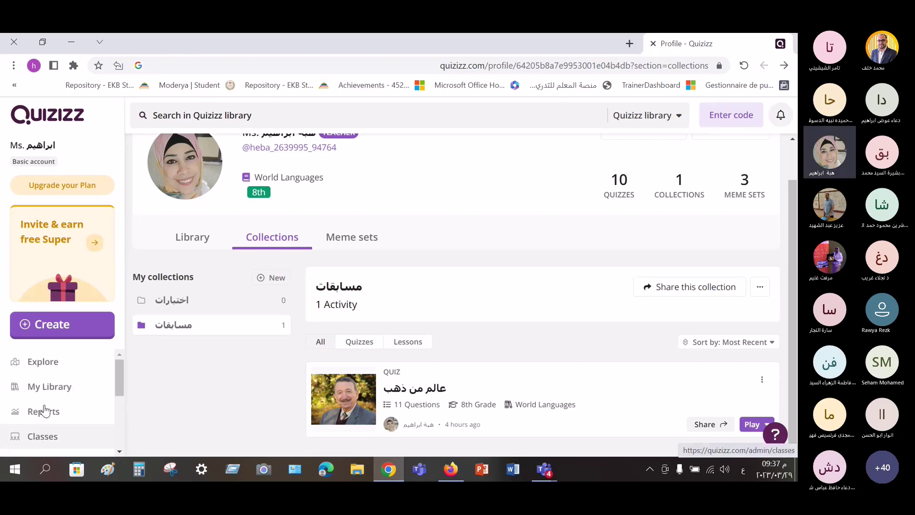
pyautogui.click(46, 387)
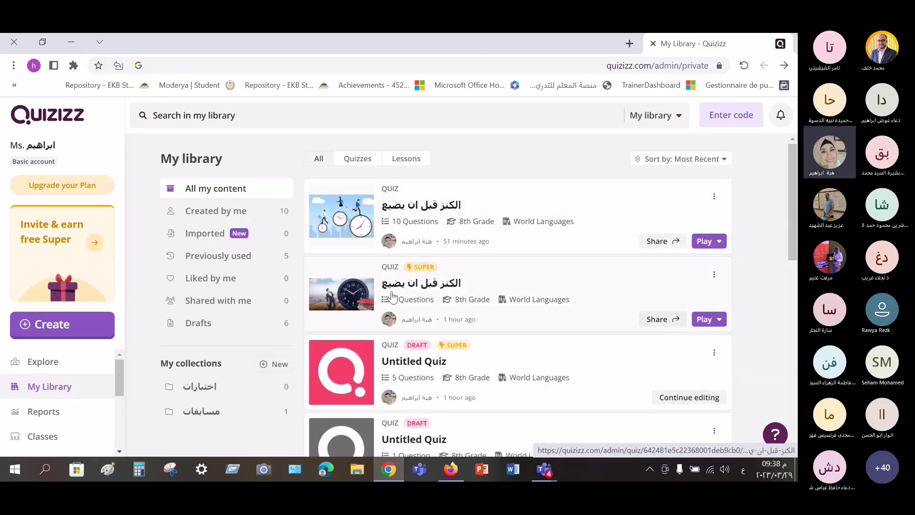
pyautogui.scroll(-5, 388, 310)
pyautogui.scroll(-6, 392, 299)
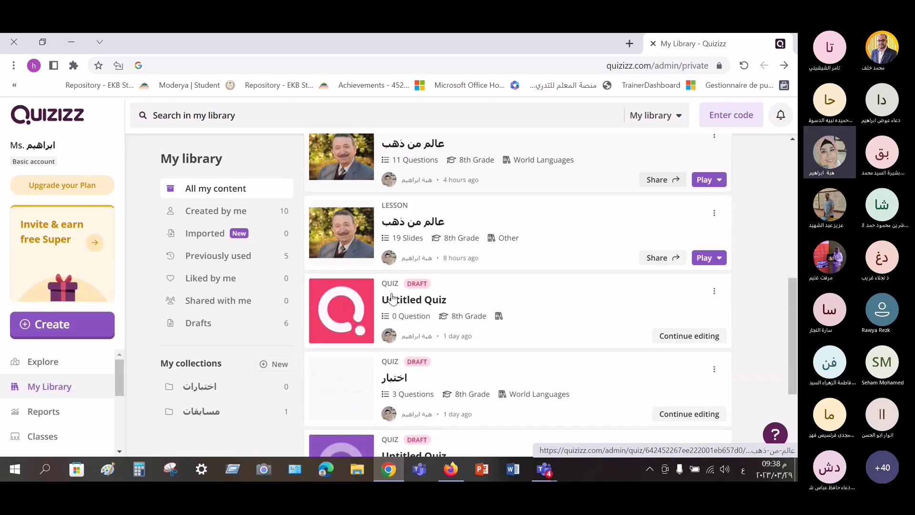
pyautogui.scroll(4, 392, 299)
pyautogui.scroll(6, 392, 299)
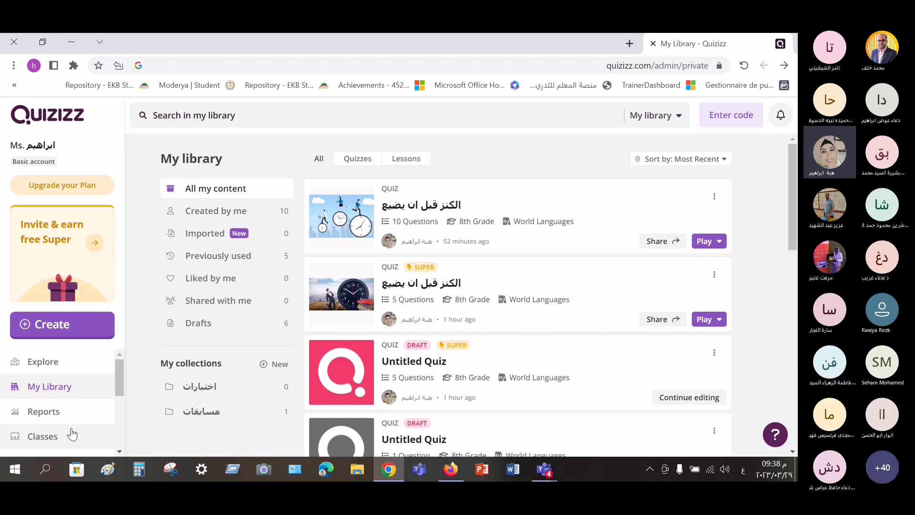
# Open the Reports page and view the content types offered for creation, leaving without creating anything
pyautogui.click(50, 417)
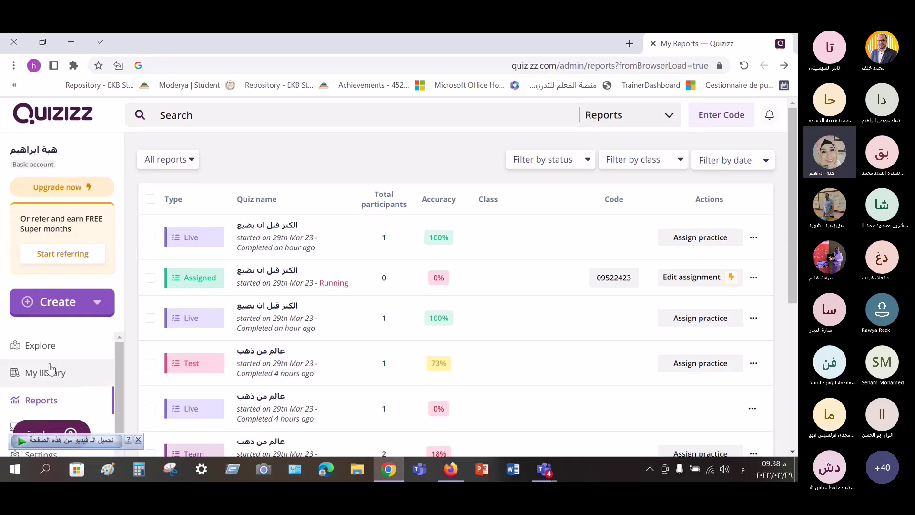
pyautogui.click(79, 310)
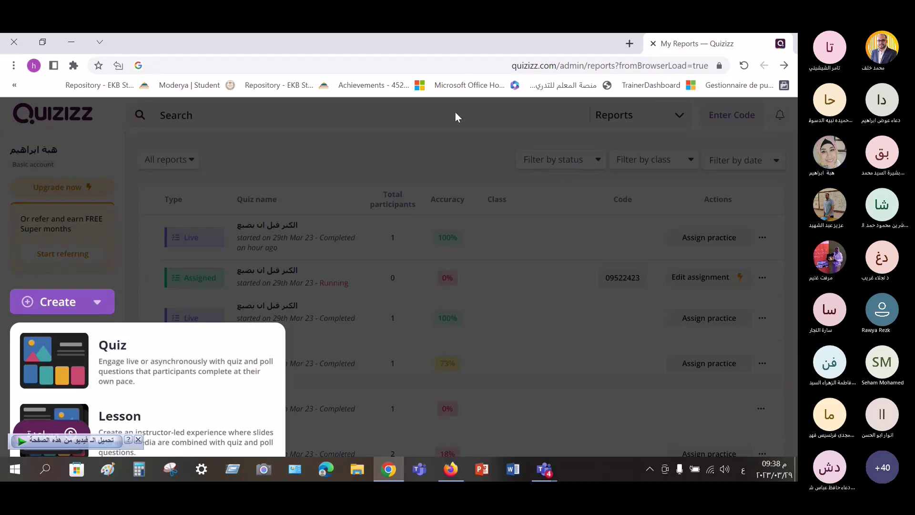
pyautogui.click(45, 122)
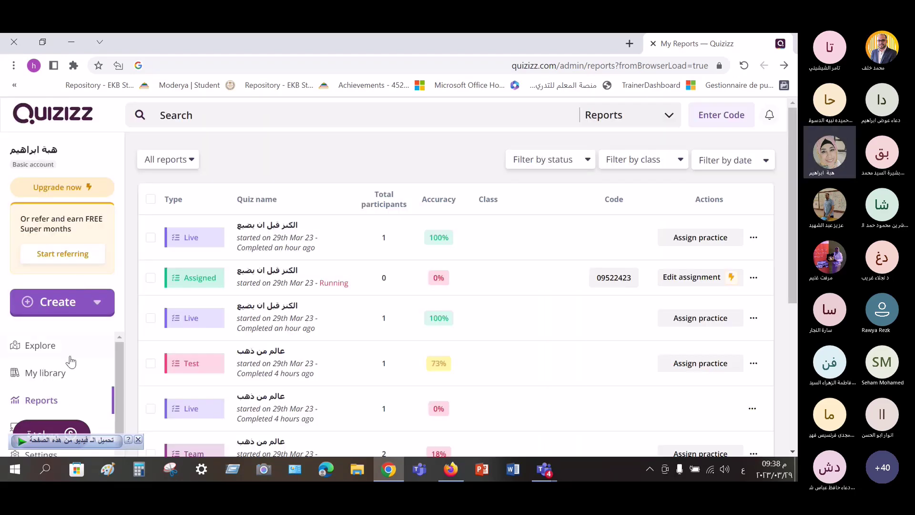
# Import the classes "متميزو كفر البطيخ" and "موهوبين كفر البطيخ" from Google Classroom, requiring a parent or guardian email address
pyautogui.scroll(-1, 58, 394)
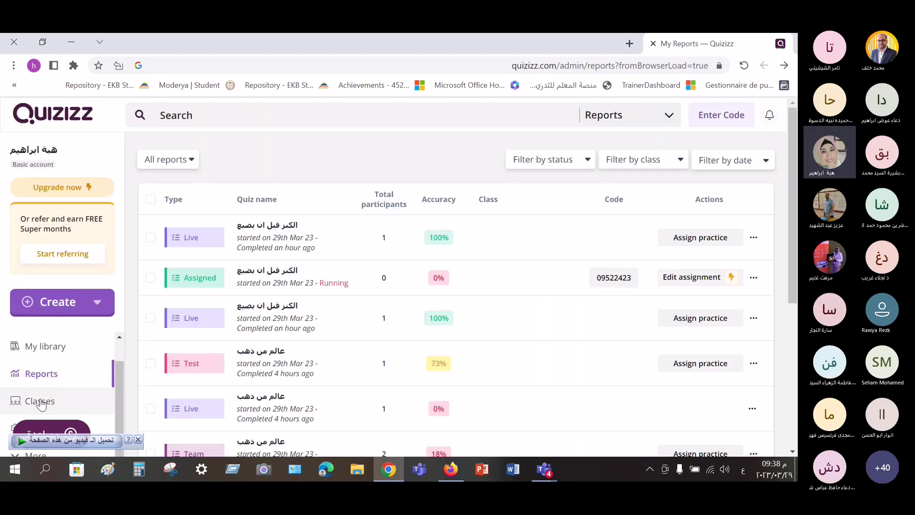
pyautogui.click(41, 403)
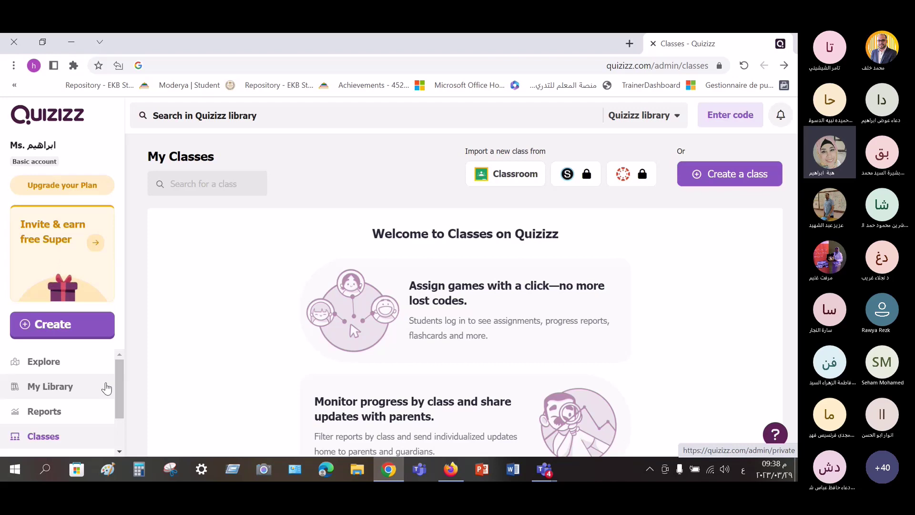
pyautogui.click(505, 178)
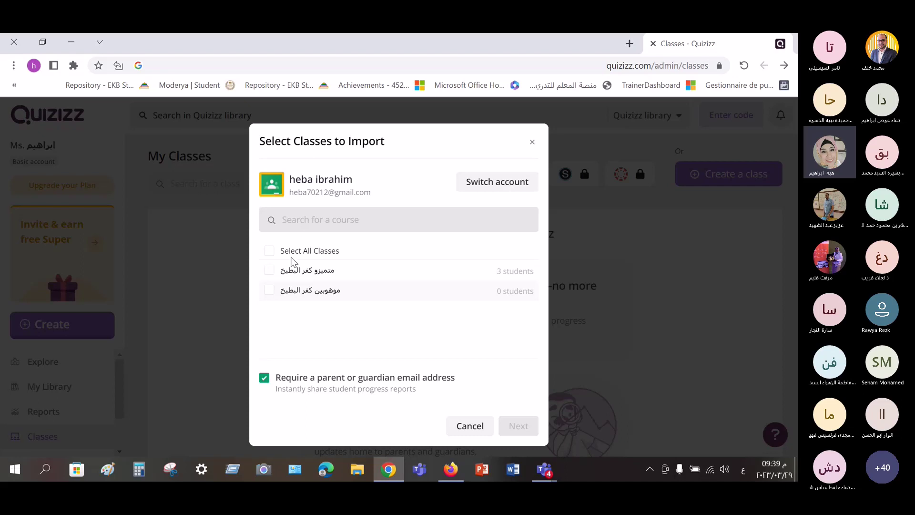
pyautogui.click(270, 250)
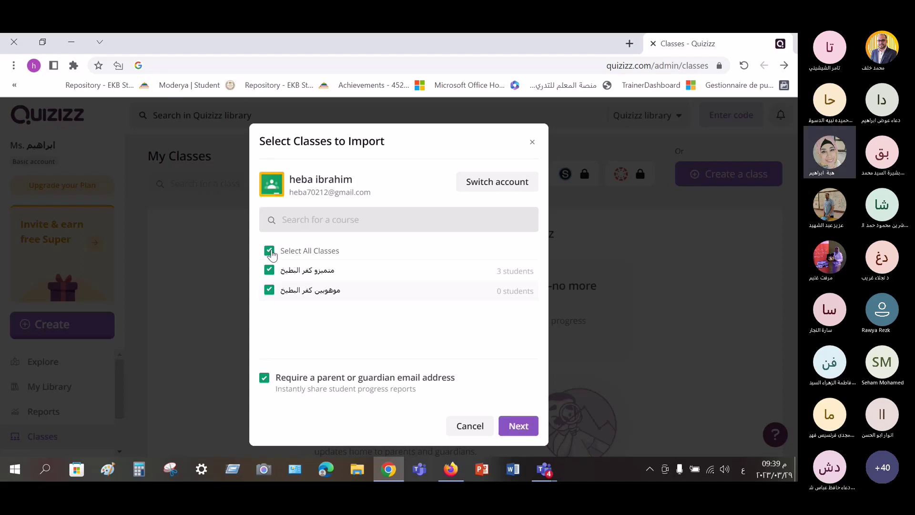
pyautogui.click(269, 250)
pyautogui.click(270, 271)
pyautogui.click(269, 290)
pyautogui.click(521, 428)
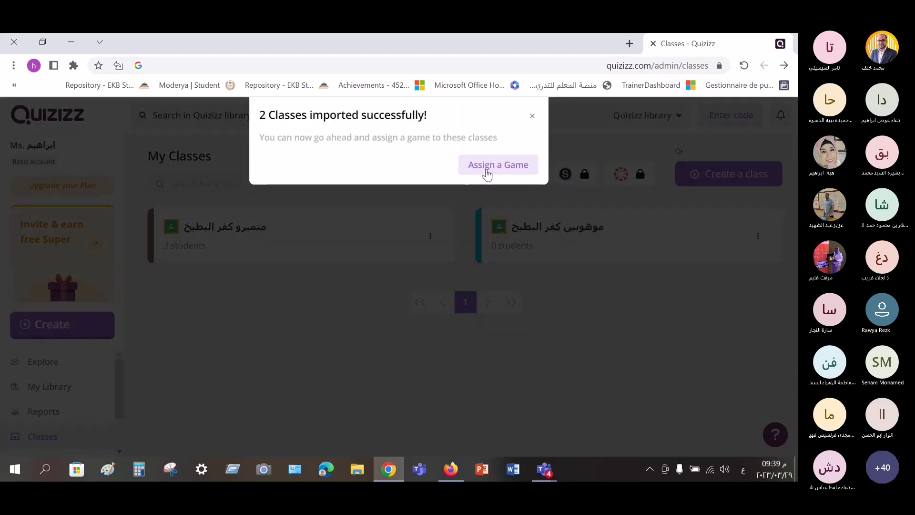
# Open the library for assigning a game to the imported classes, and return to the Classes page
pyautogui.click(486, 168)
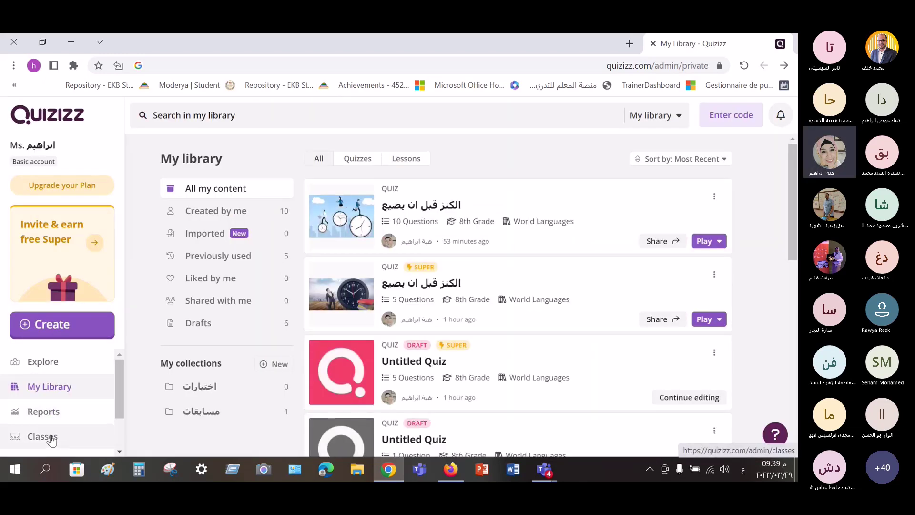
pyautogui.click(52, 438)
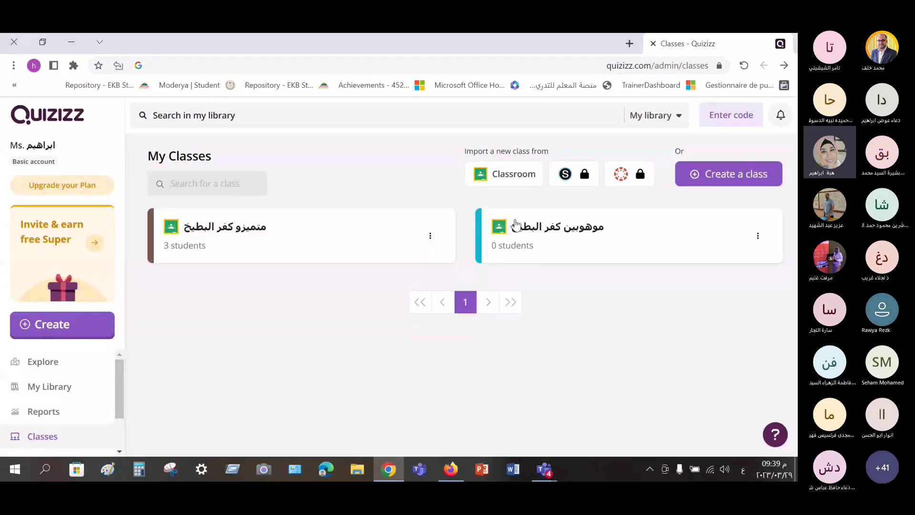
# Create a class named "الصف الثاني ع" with a red color code, requiring students to enter a guardian's email address
pyautogui.click(737, 181)
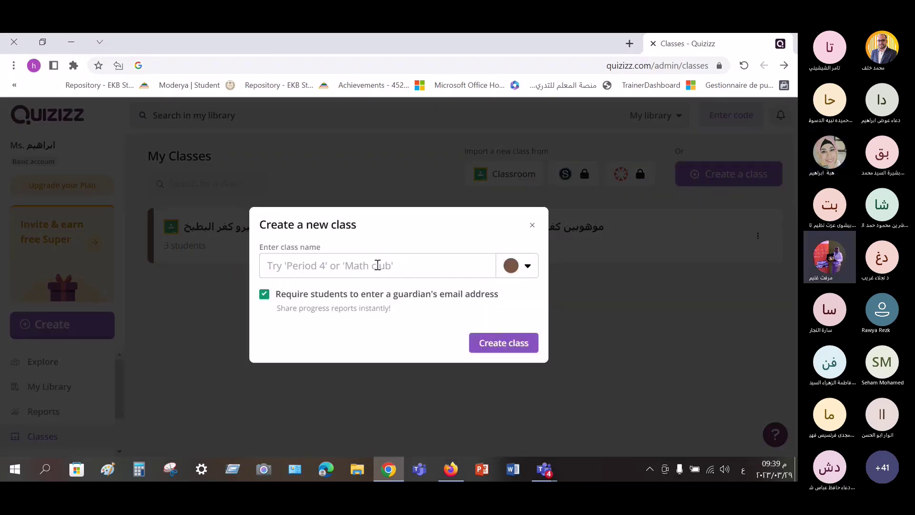
pyautogui.click(532, 226)
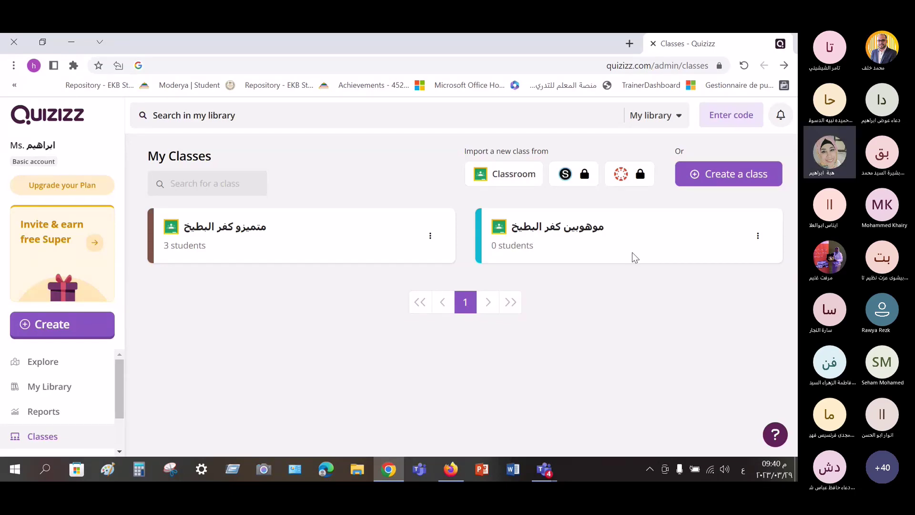
pyautogui.click(734, 185)
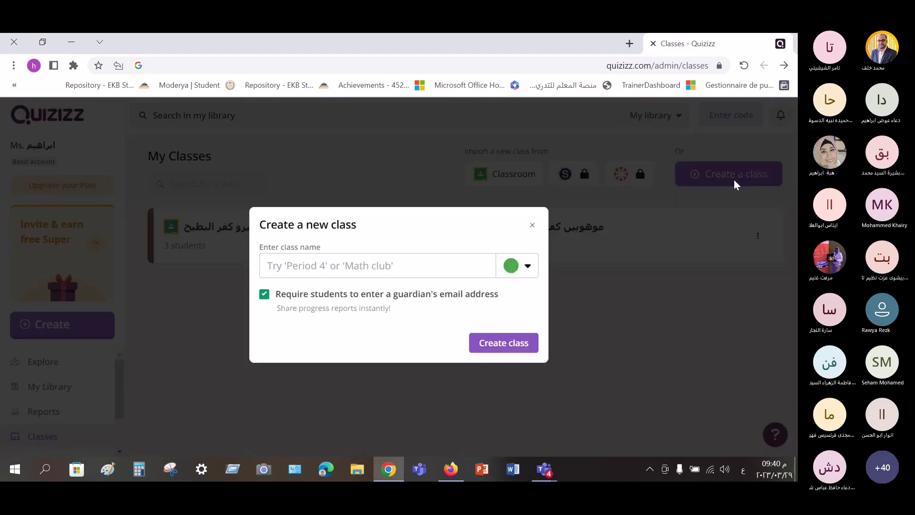
pyautogui.click(373, 268)
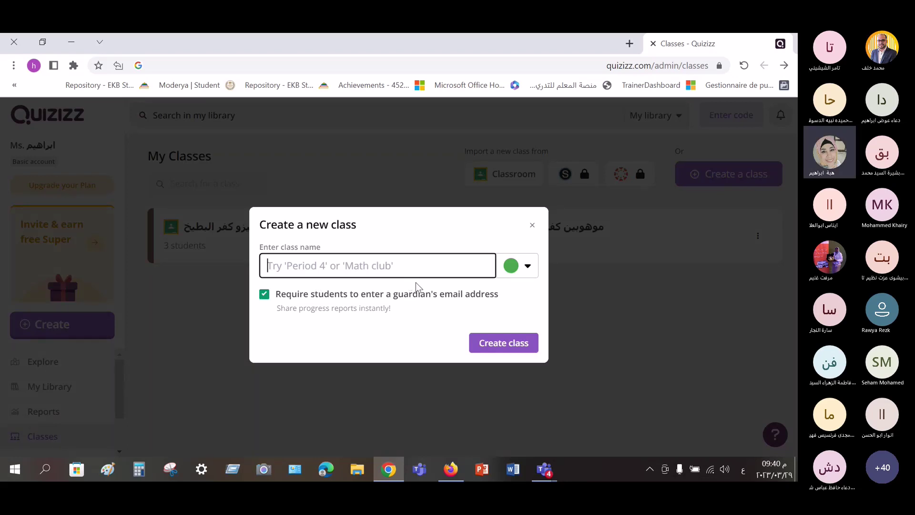
pyautogui.write('ال')
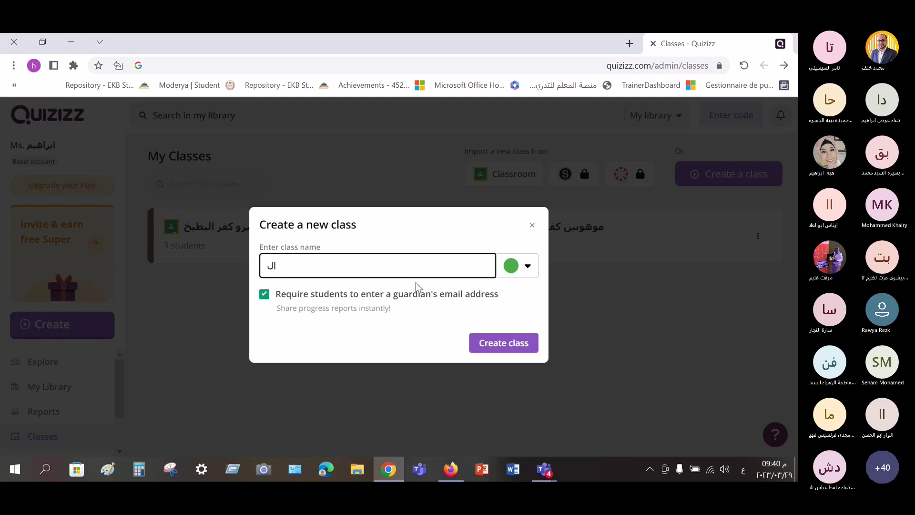
pyautogui.write('صف الثاني ع')
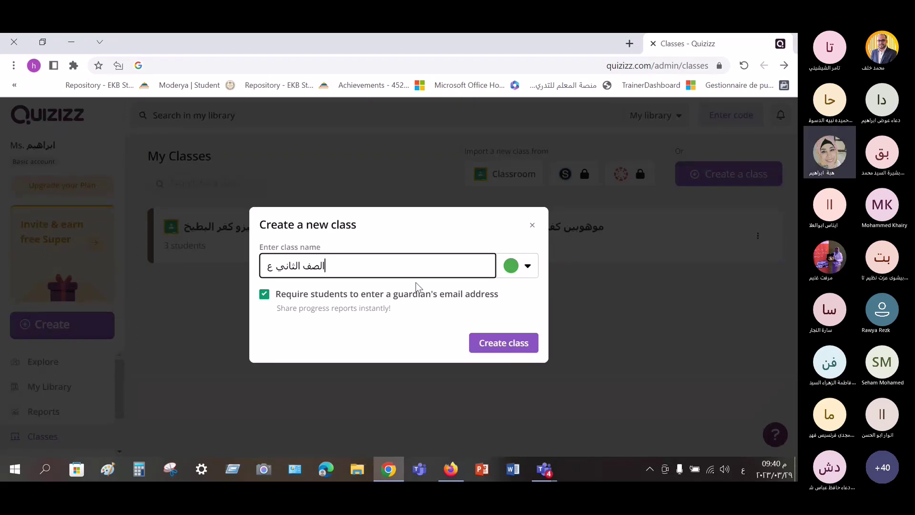
pyautogui.click(527, 265)
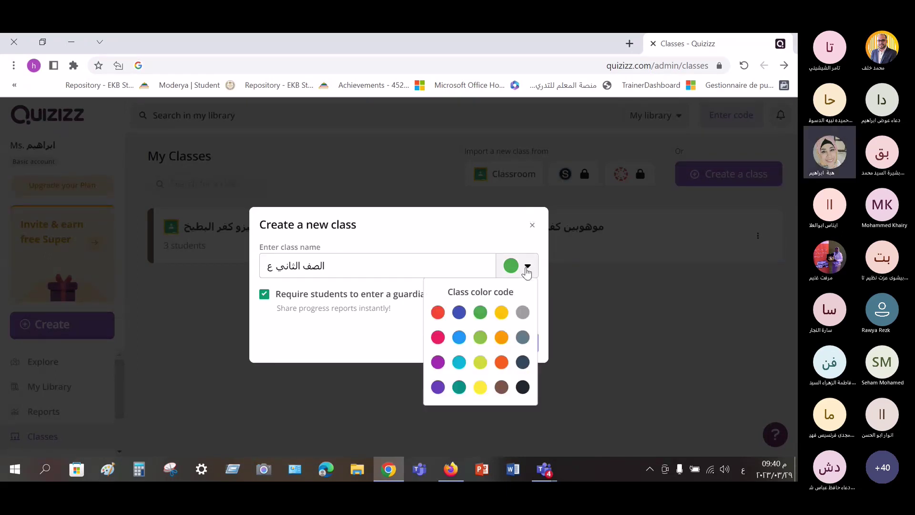
pyautogui.click(438, 312)
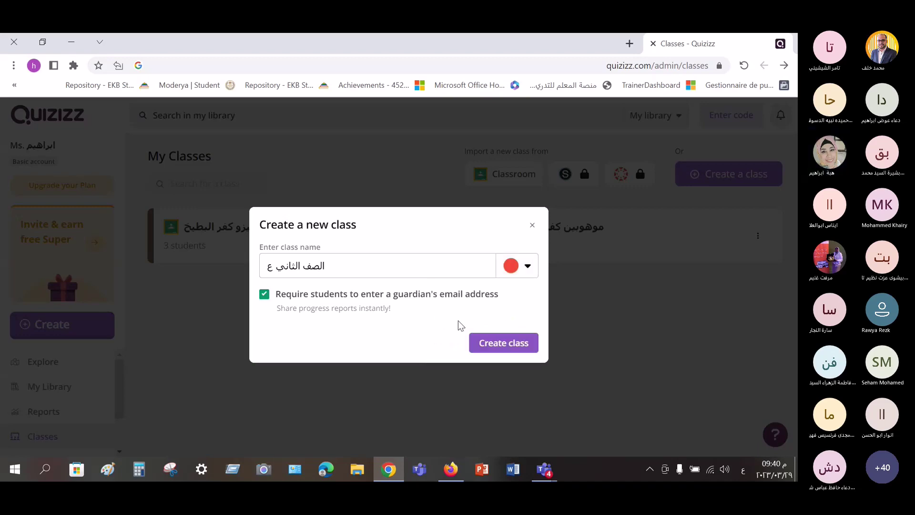
pyautogui.click(497, 350)
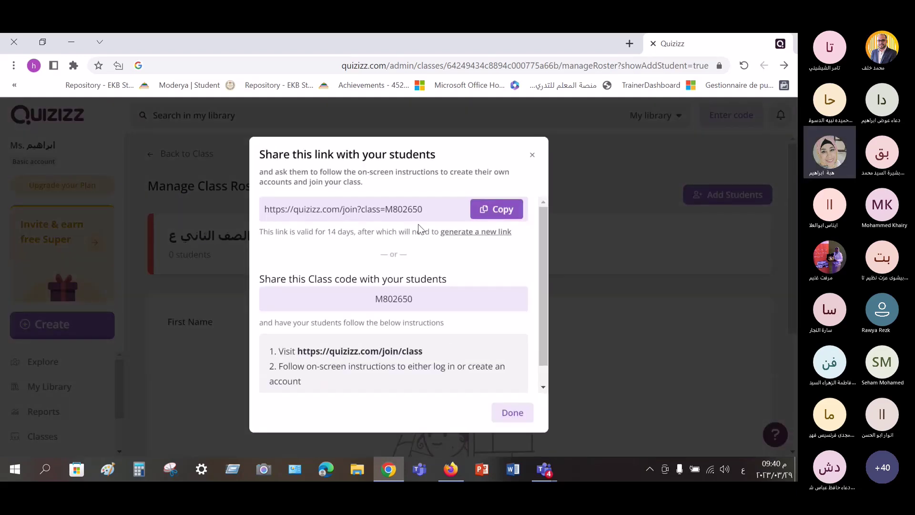
# Copy the new class's join link, send it in the Microsoft Teams meeting chat, and return to the Quizizz page
pyautogui.click(501, 213)
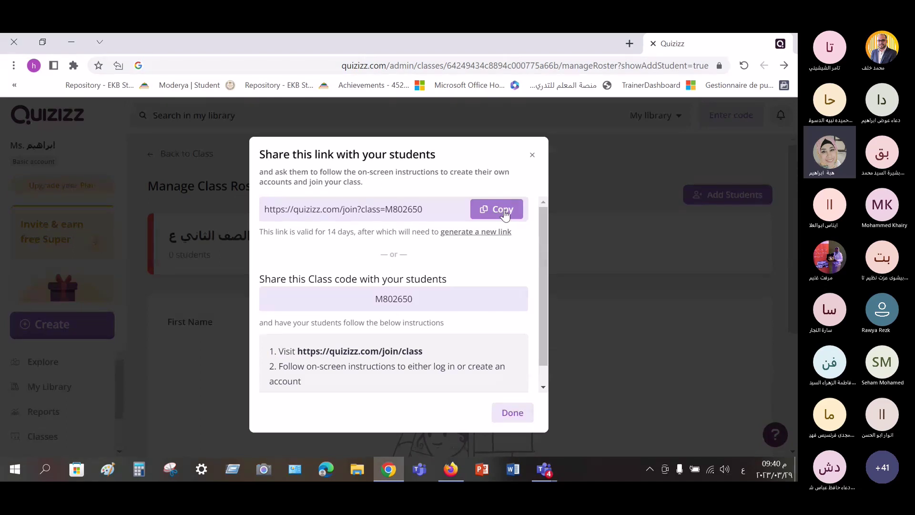
pyautogui.click(504, 215)
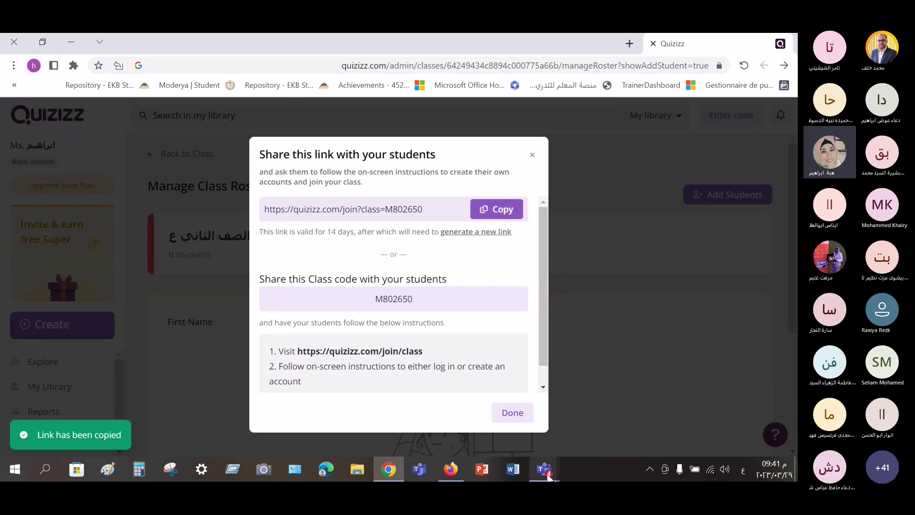
pyautogui.moveTo(549, 474)
pyautogui.click(548, 412)
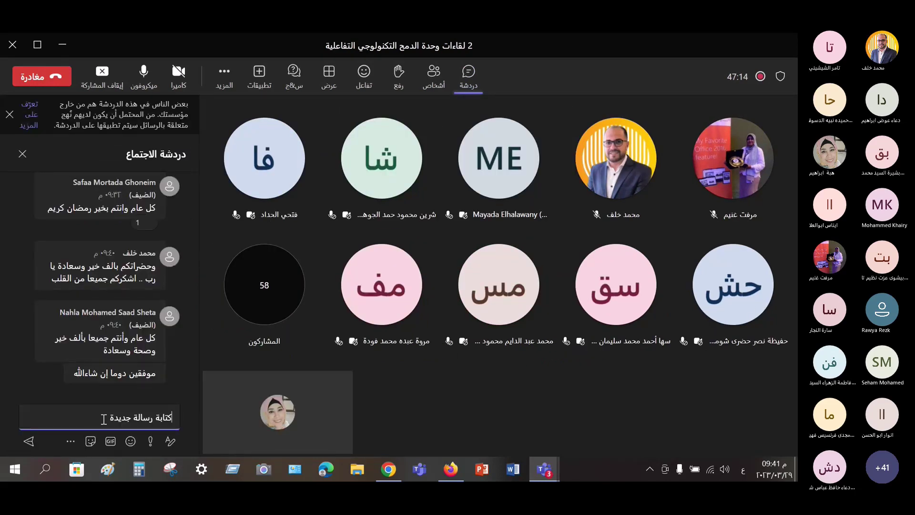
pyautogui.rightClick(103, 419)
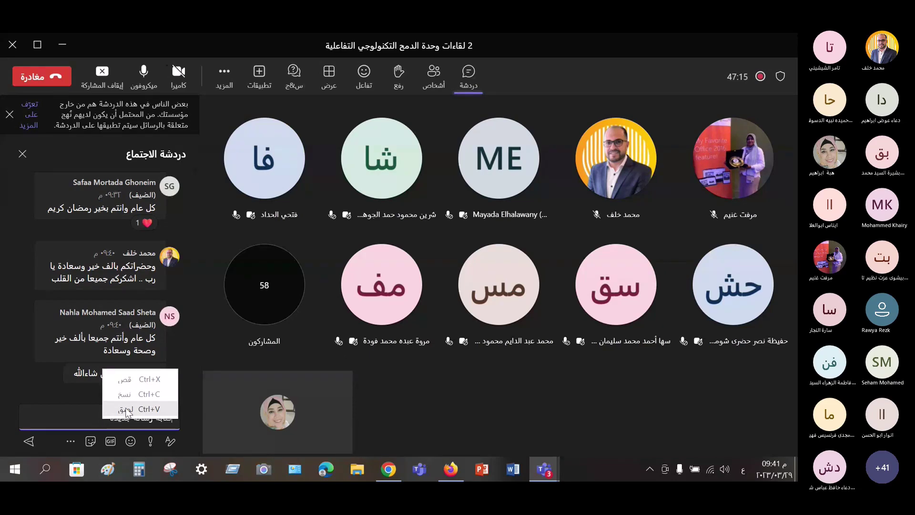
pyautogui.click(123, 409)
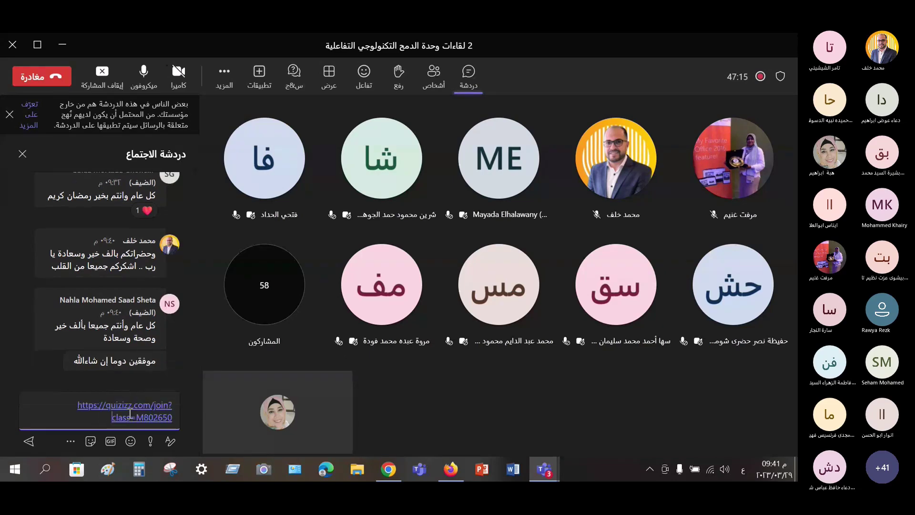
pyautogui.click(28, 443)
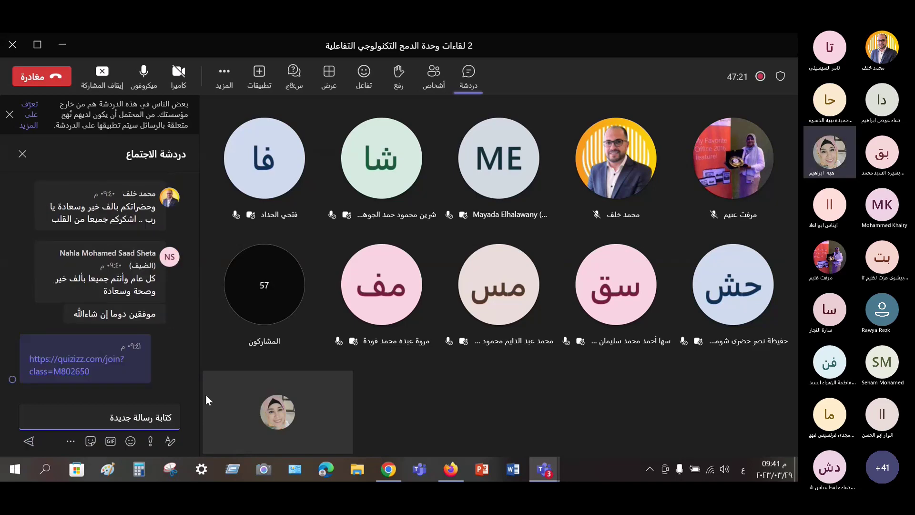
pyautogui.click(544, 469)
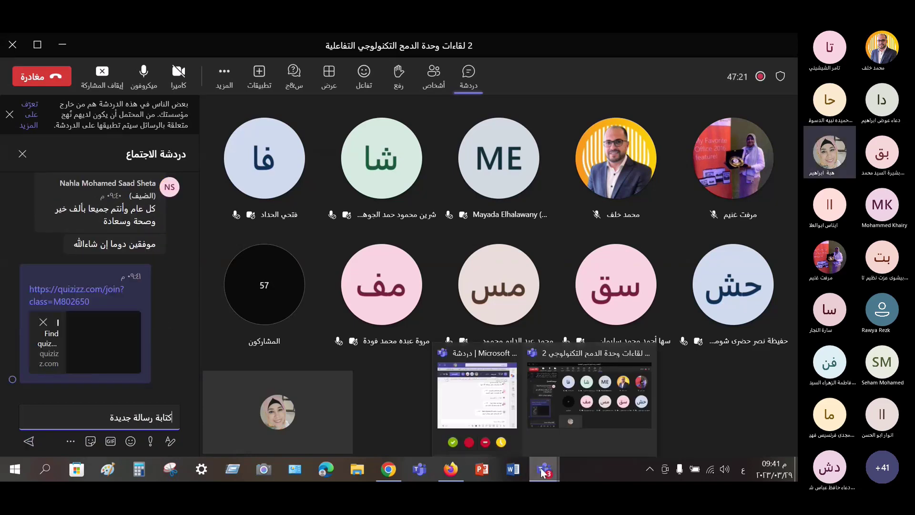
pyautogui.click(62, 46)
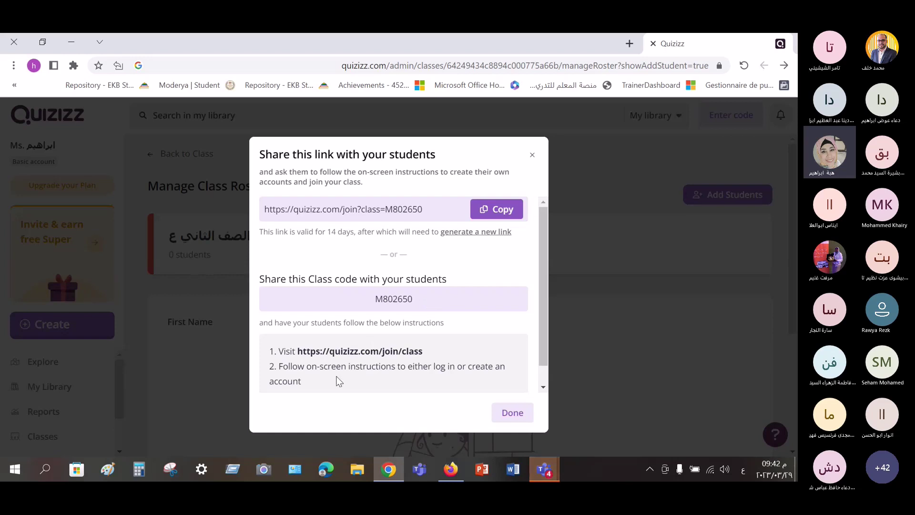
# Read the class-code joining instructions, then reload the class roster to check for joined students and dismiss the sharing dialog
pyautogui.scroll(-1, 544, 348)
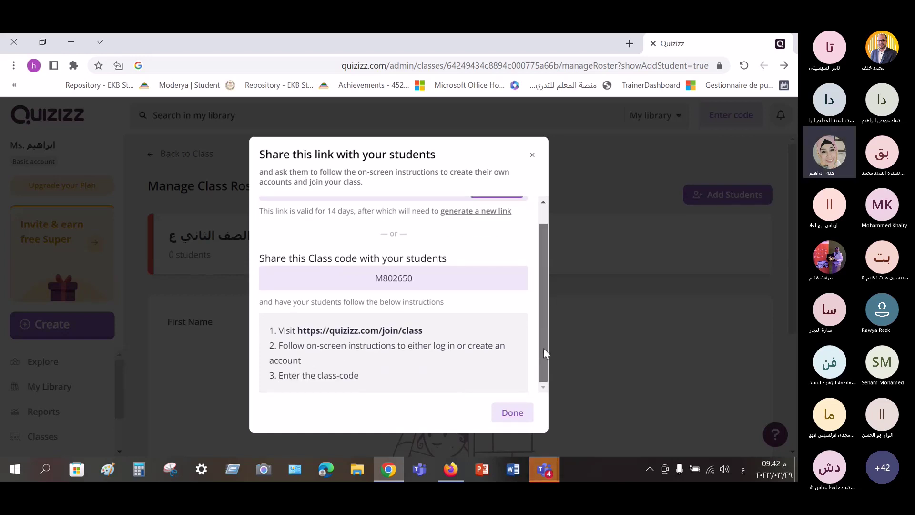
pyautogui.scroll(1, 548, 355)
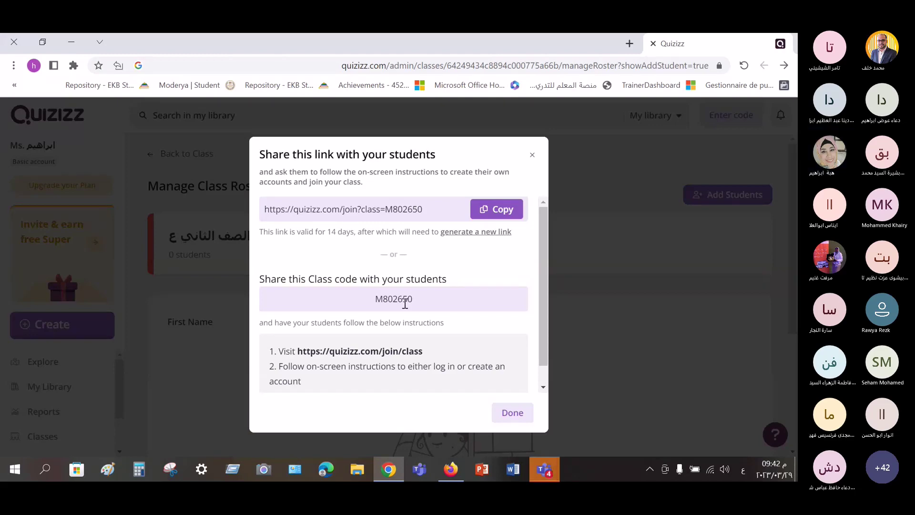
pyautogui.click(513, 413)
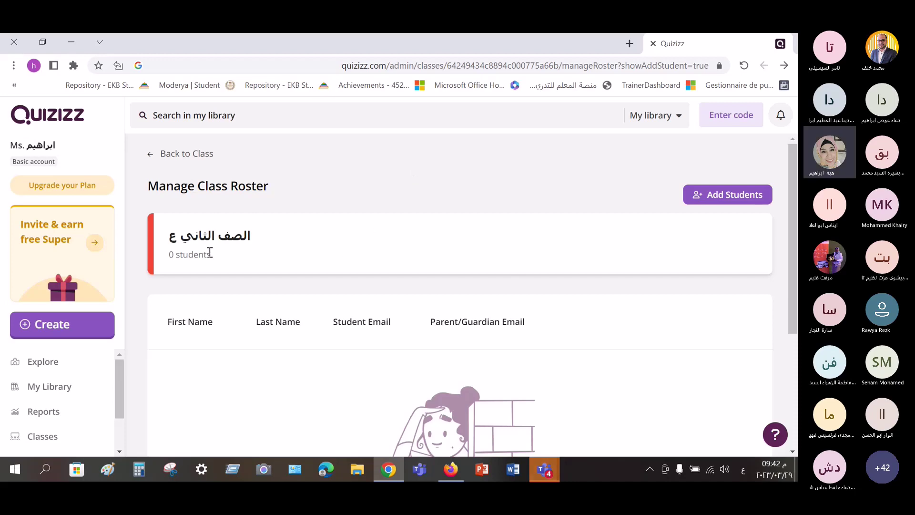
pyautogui.scroll(-1, 212, 231)
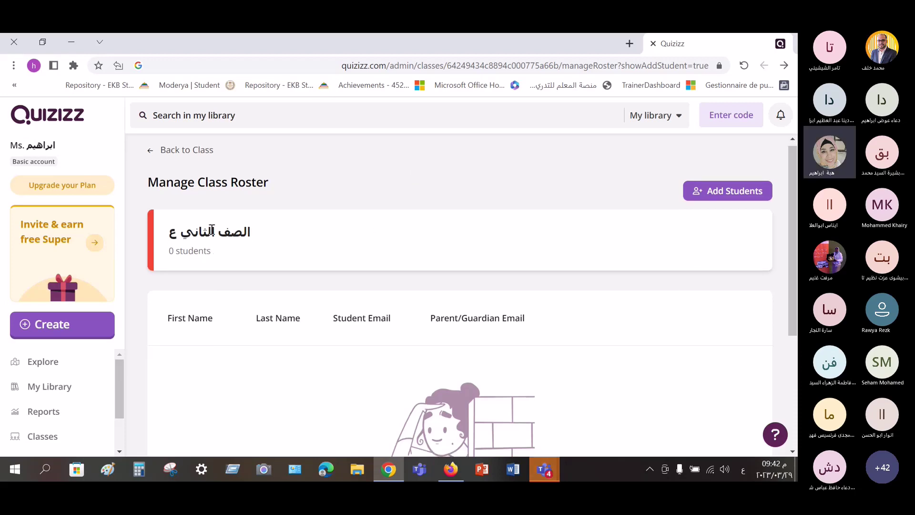
pyautogui.scroll(1, 212, 231)
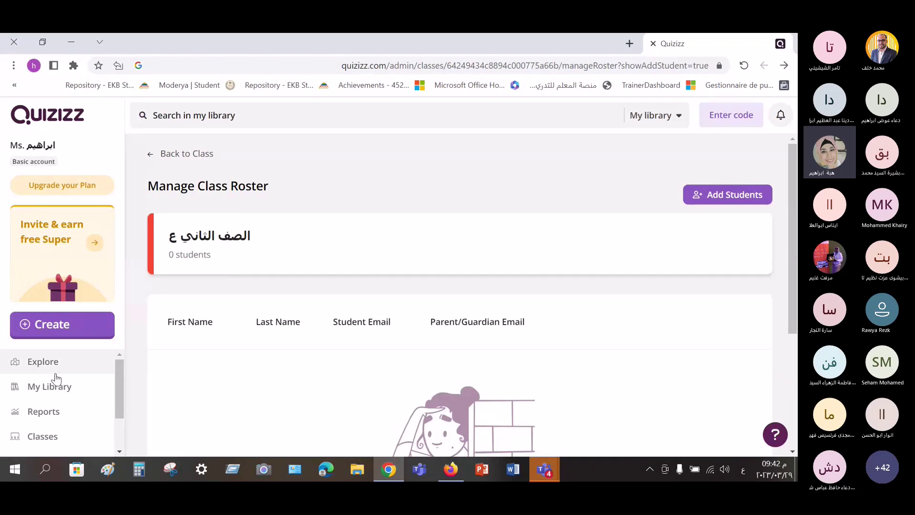
pyautogui.click(744, 67)
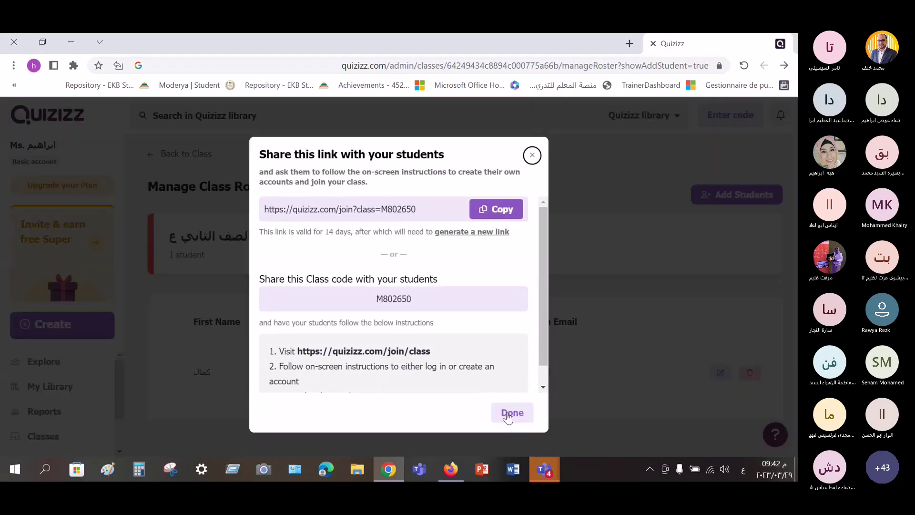
pyautogui.click(507, 414)
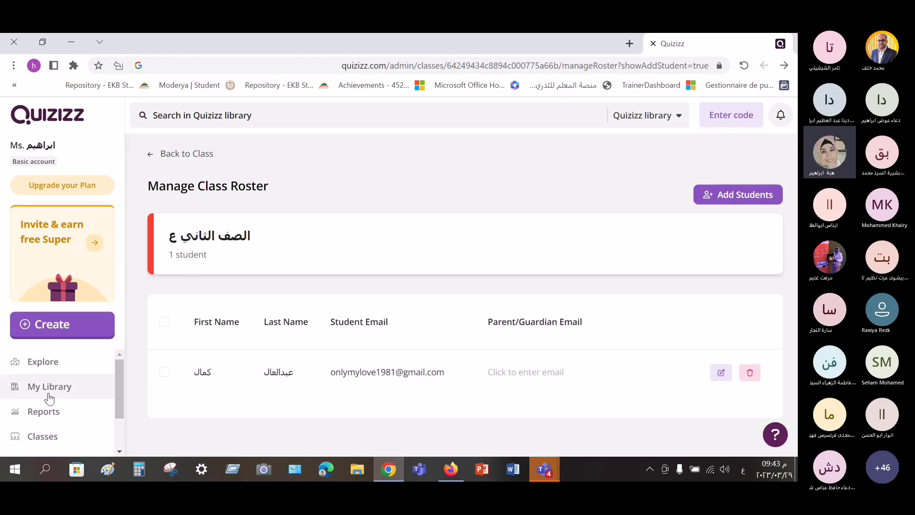
# Open the class "الصف الثاني ع" from the Classes page and examine its group activity, recent performance and class reports
pyautogui.click(53, 441)
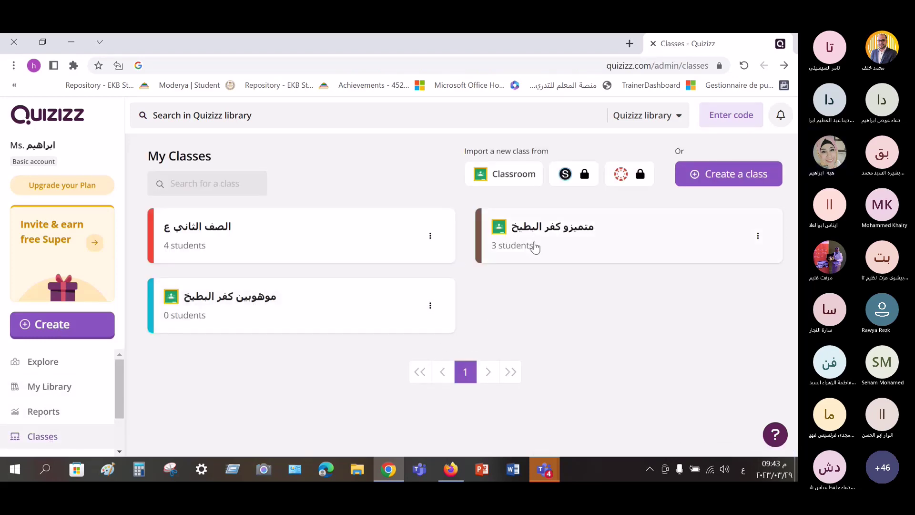
pyautogui.click(272, 241)
pyautogui.scroll(-1, 354, 314)
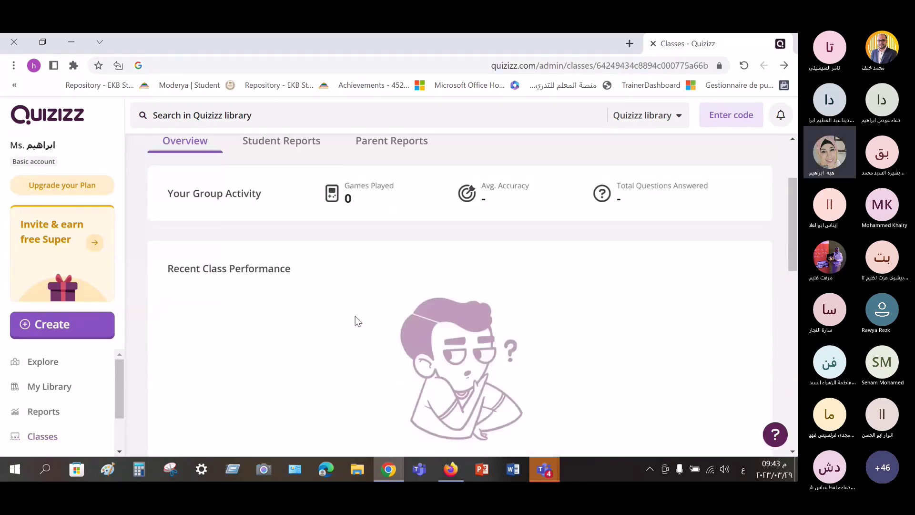
pyautogui.scroll(-1, 356, 316)
pyautogui.scroll(2, 358, 319)
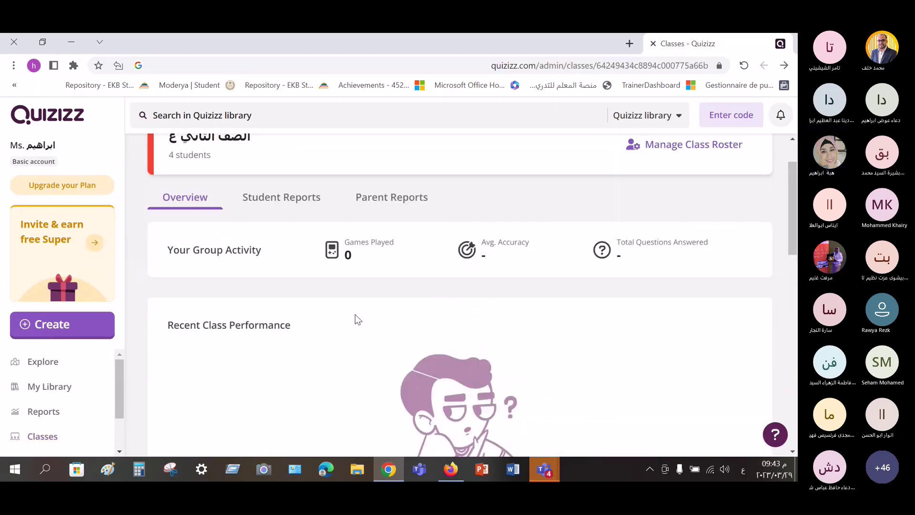
pyautogui.scroll(1, 359, 319)
pyautogui.scroll(-1, 372, 304)
pyautogui.scroll(-6, 202, 219)
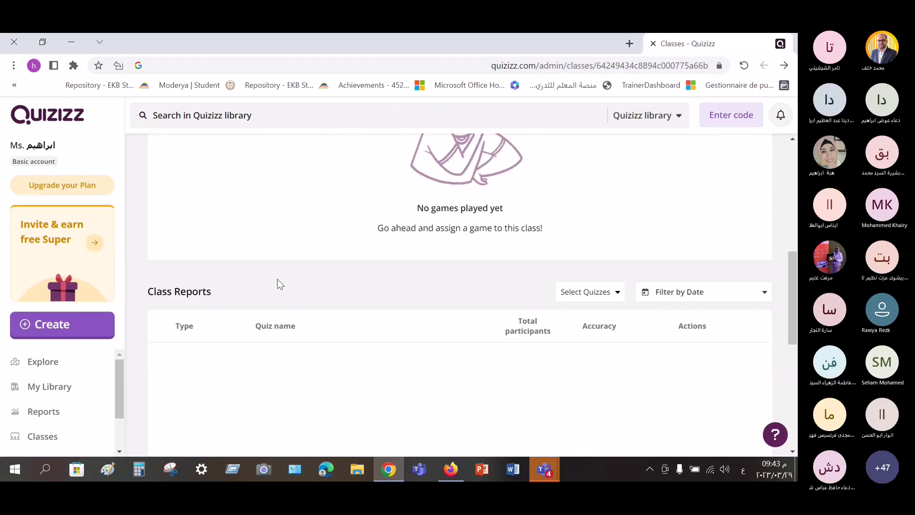
pyautogui.scroll(-2, 279, 284)
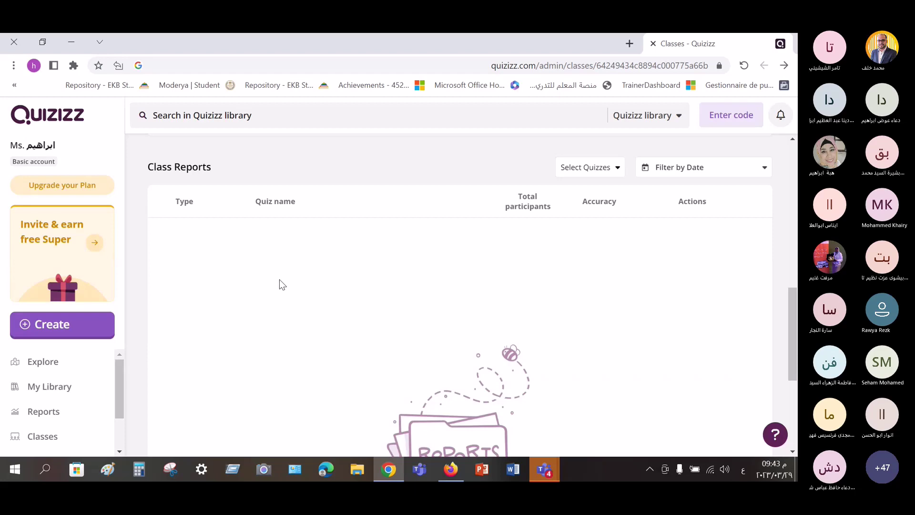
pyautogui.scroll(7, 282, 285)
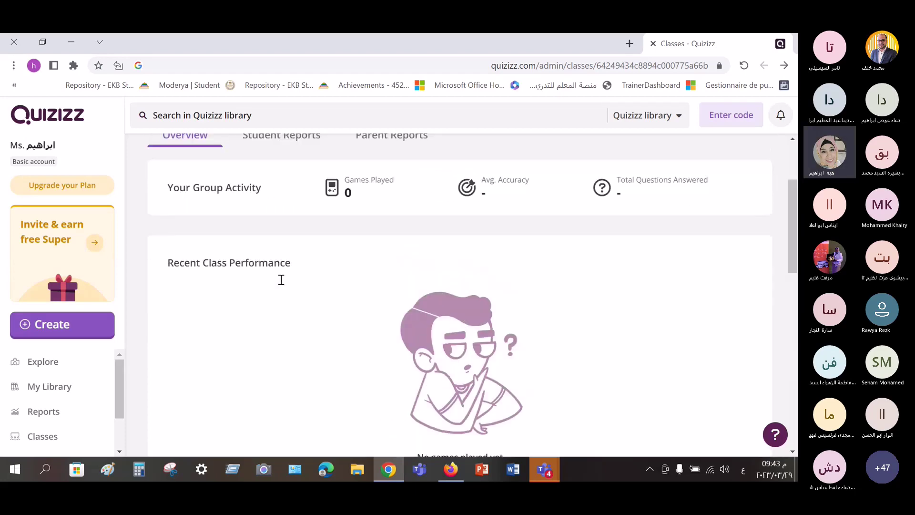
pyautogui.scroll(2, 289, 284)
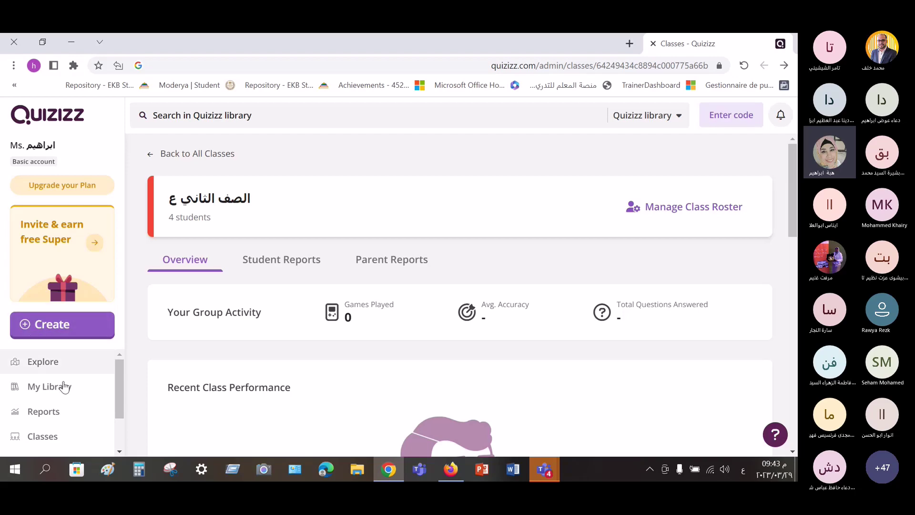
# Start creating a new quiz, opening the quiz editor with its question types
pyautogui.scroll(-2, 68, 394)
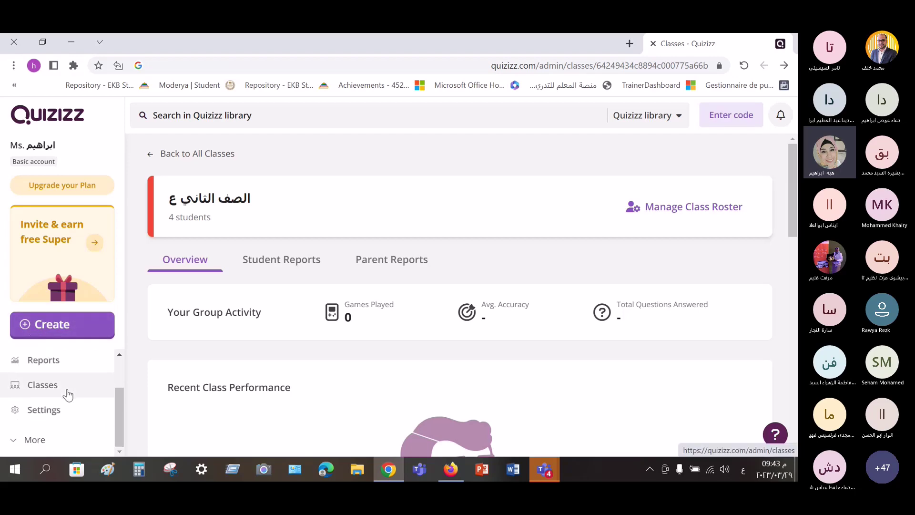
pyautogui.scroll(2, 68, 394)
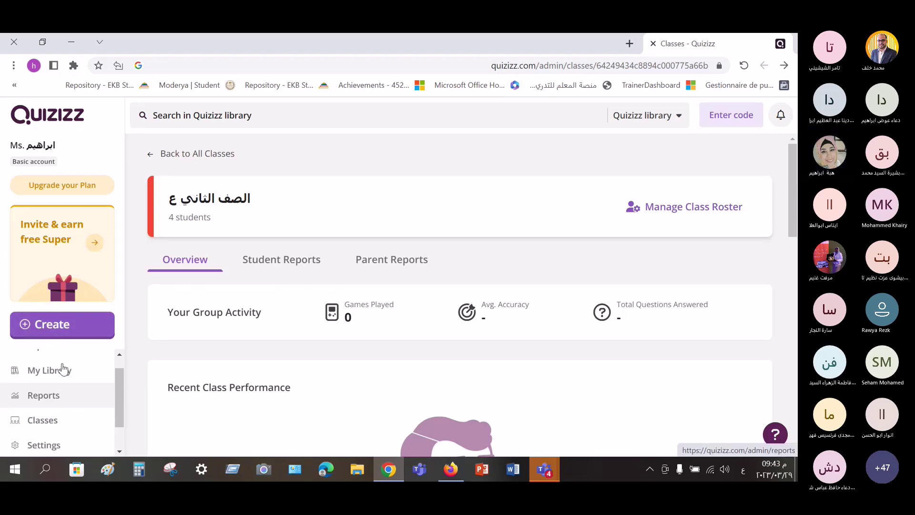
pyautogui.click(51, 332)
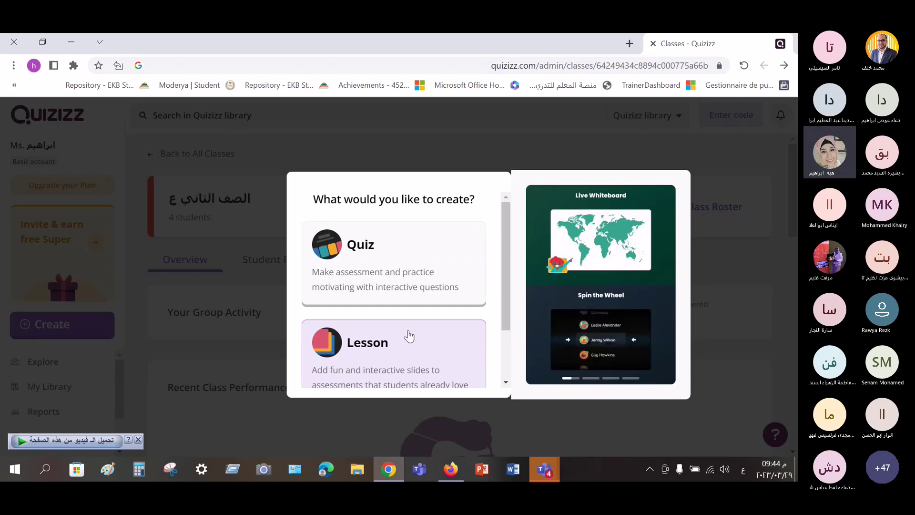
pyautogui.click(377, 269)
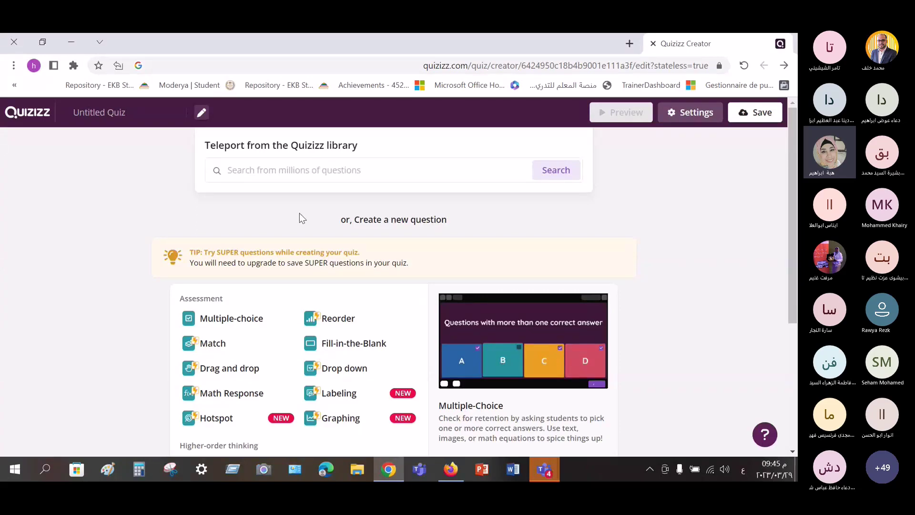
# Add a multiple-choice question to the quiz with the text "كان الاستاذ الجامعي من قسم ادارة"
pyautogui.click(221, 319)
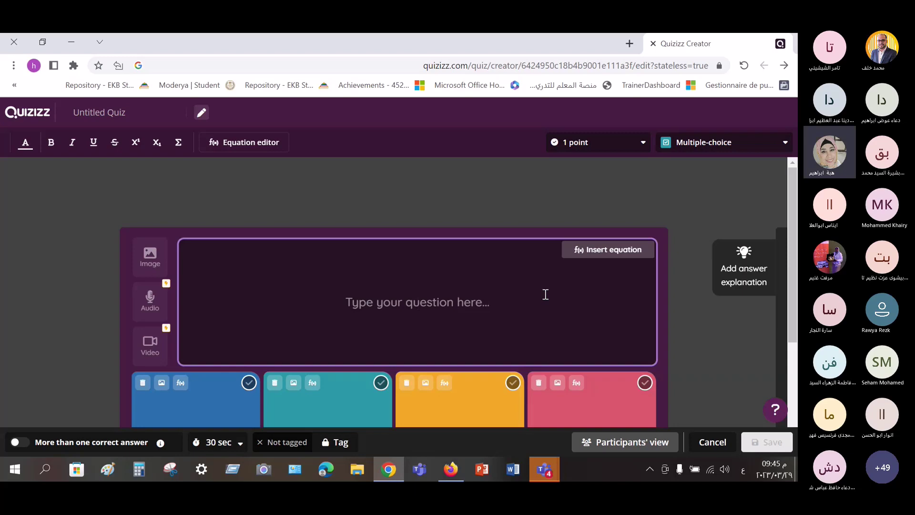
pyautogui.scroll(-1, 410, 292)
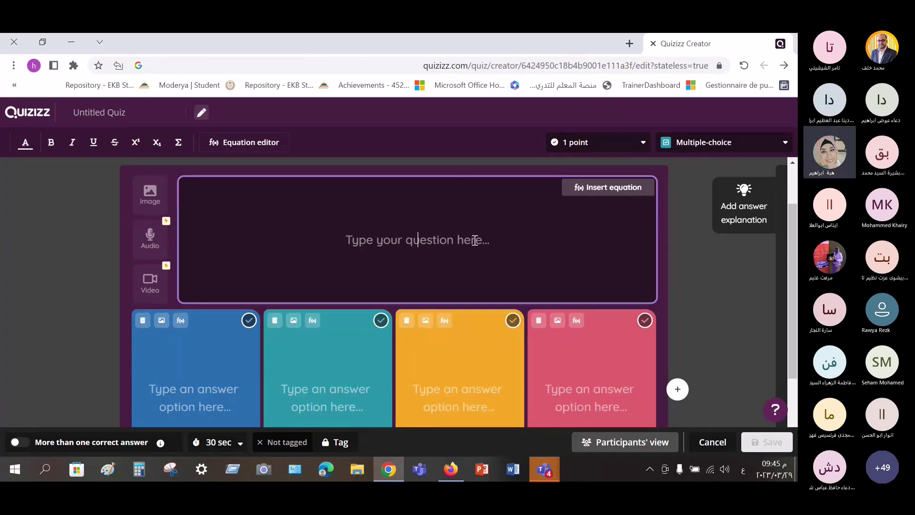
pyautogui.write('كان ')
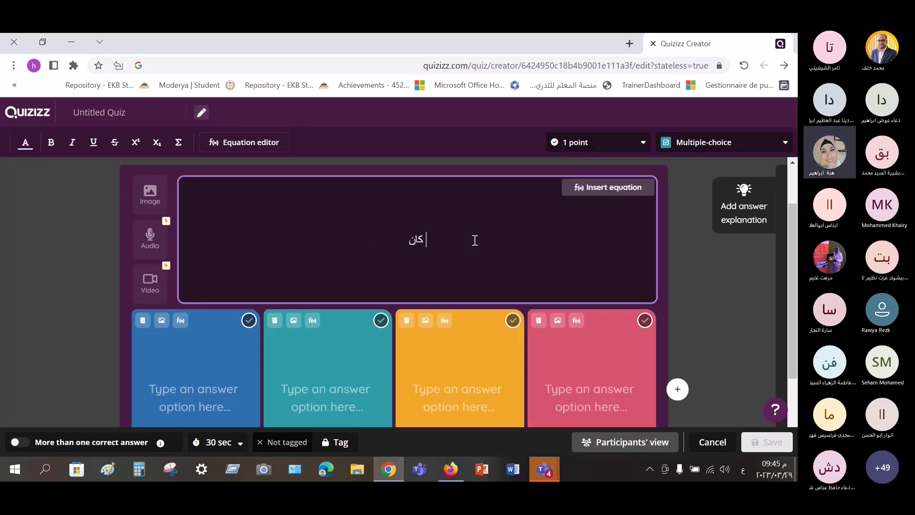
pyautogui.write('الاستاذ')
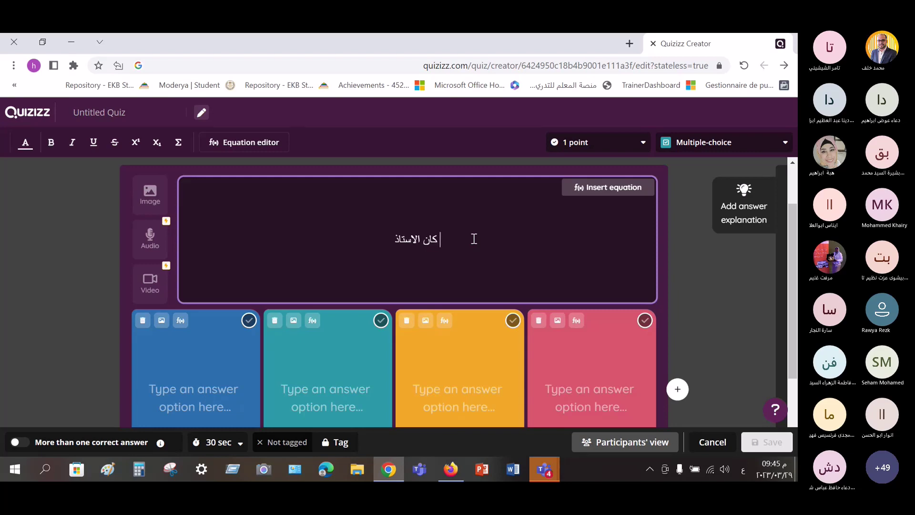
pyautogui.write(' الجام')
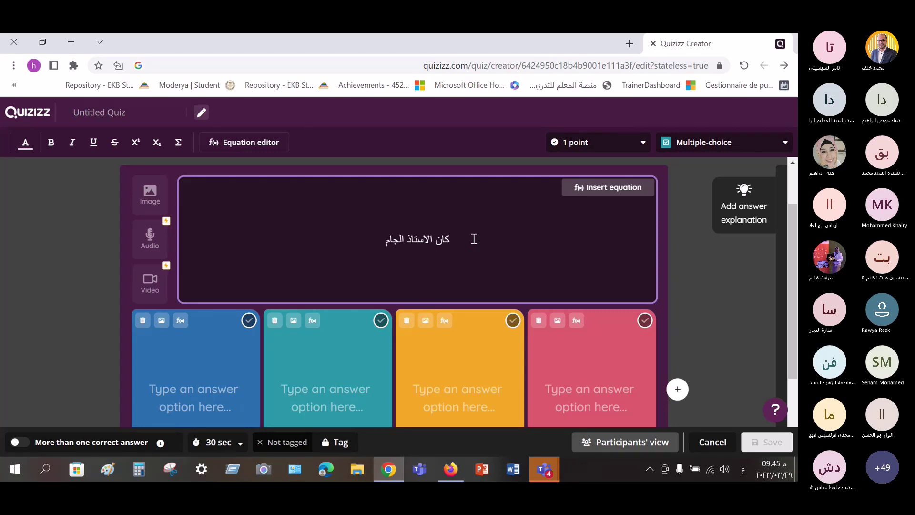
pyautogui.write('عي')
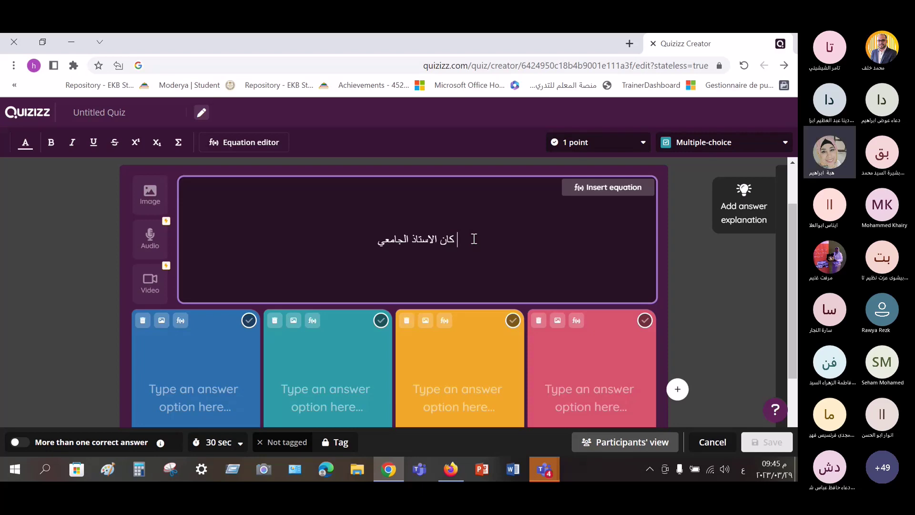
pyautogui.write(' من')
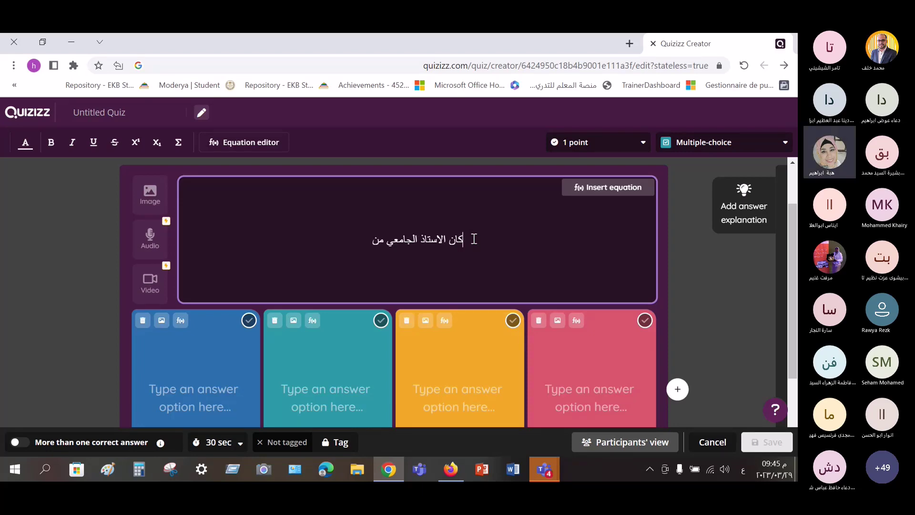
pyautogui.write(' قسم ا')
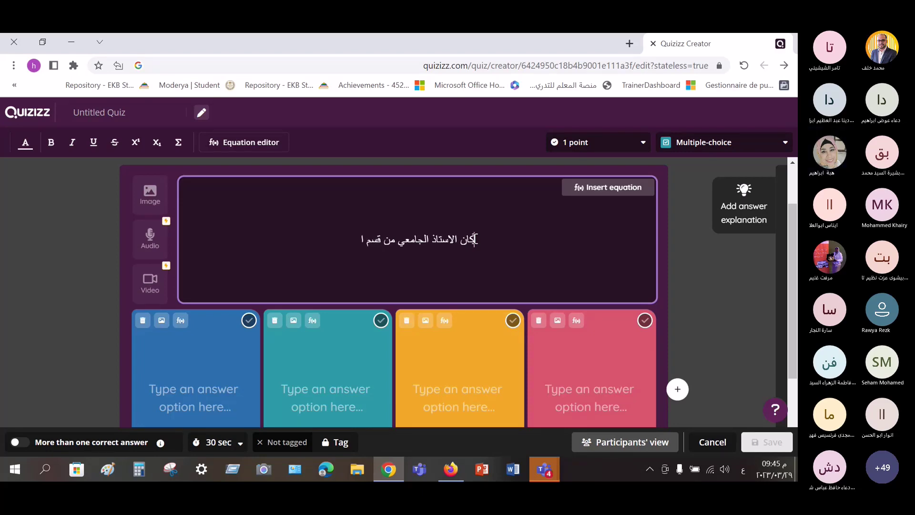
pyautogui.write('دارة')
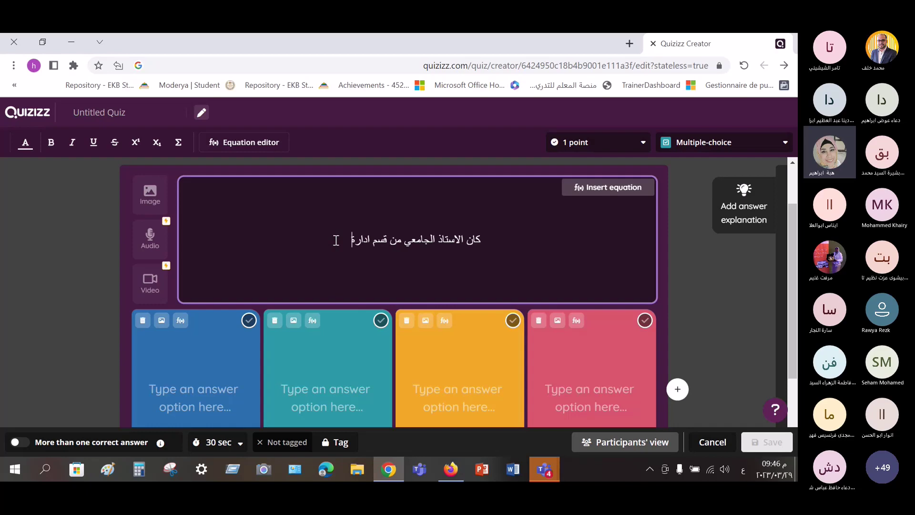
# Fill the four answer options, from the blue to the pink one, with "الاخلاق", "المال", "الاعمال" and "الوقت"
pyautogui.click(609, 378)
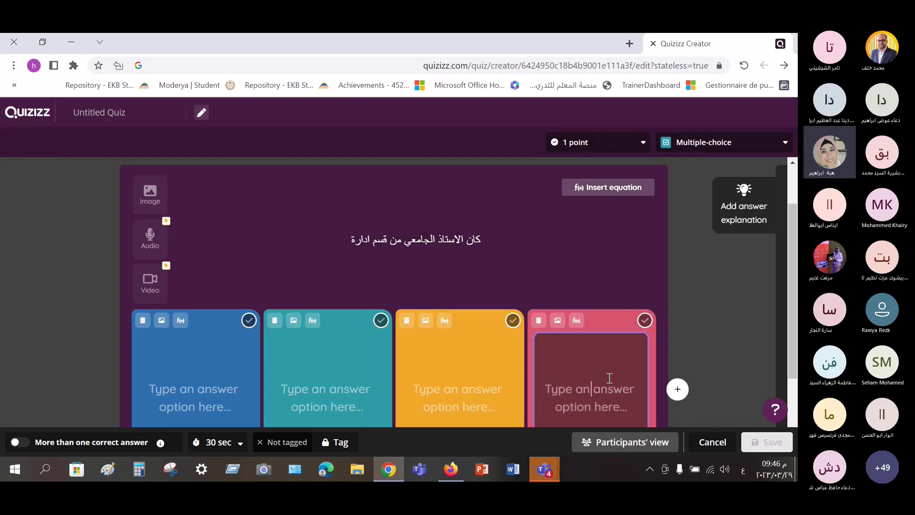
pyautogui.write('الوقت')
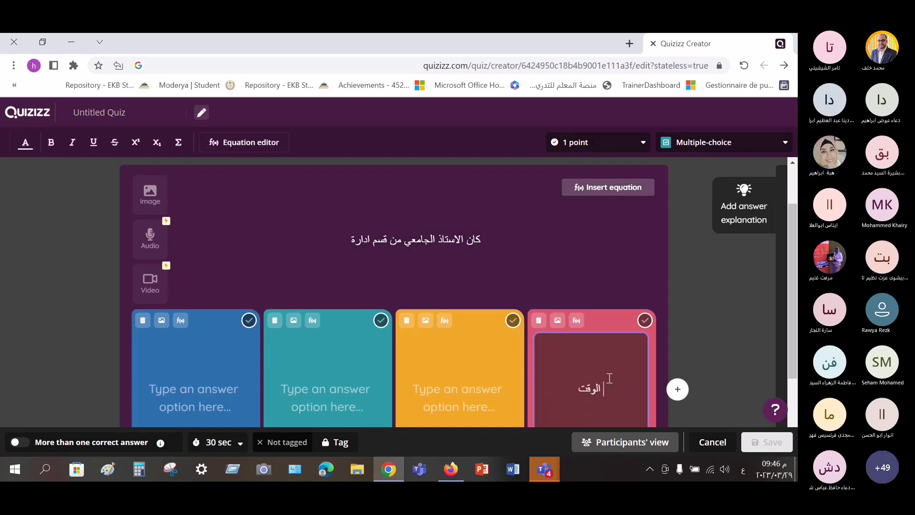
pyautogui.click(505, 390)
pyautogui.write('ال')
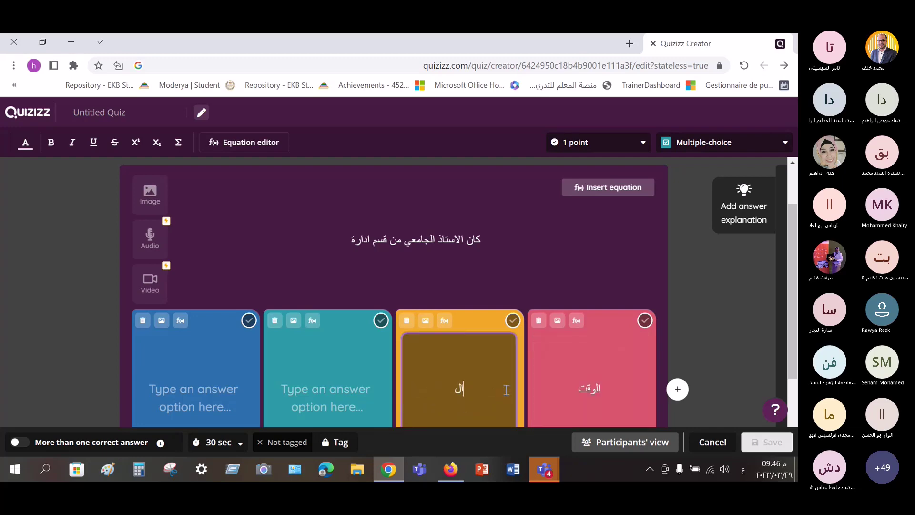
pyautogui.write('اعمال')
pyautogui.hotkey('shift', 'Tab')
pyautogui.write('المال')
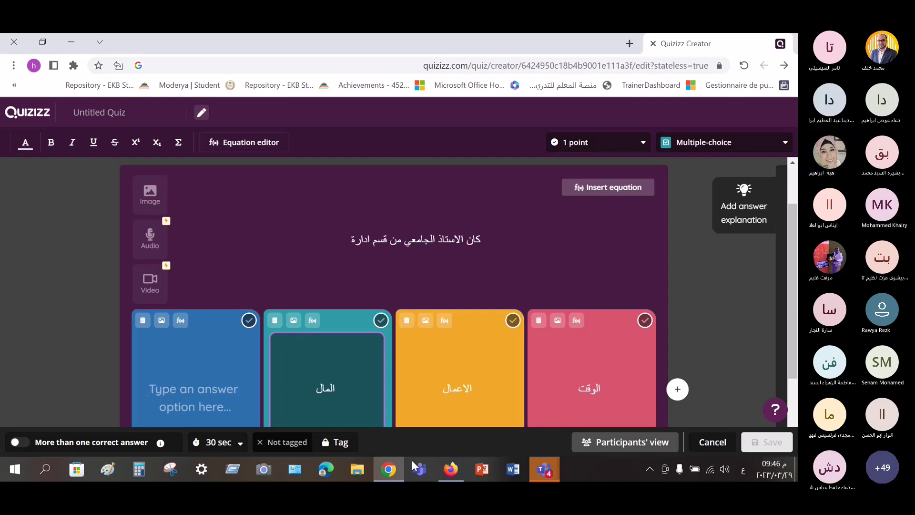
pyautogui.click(245, 400)
pyautogui.write('الا')
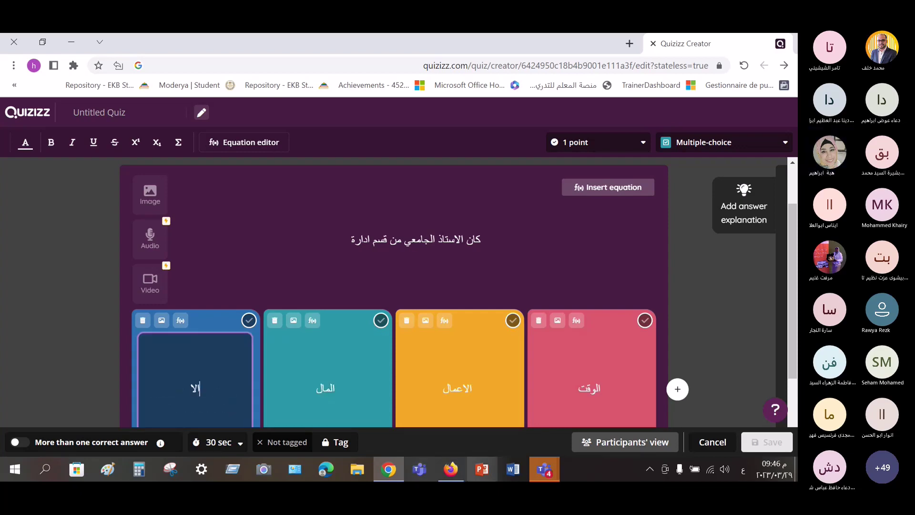
pyautogui.write('خلاق')
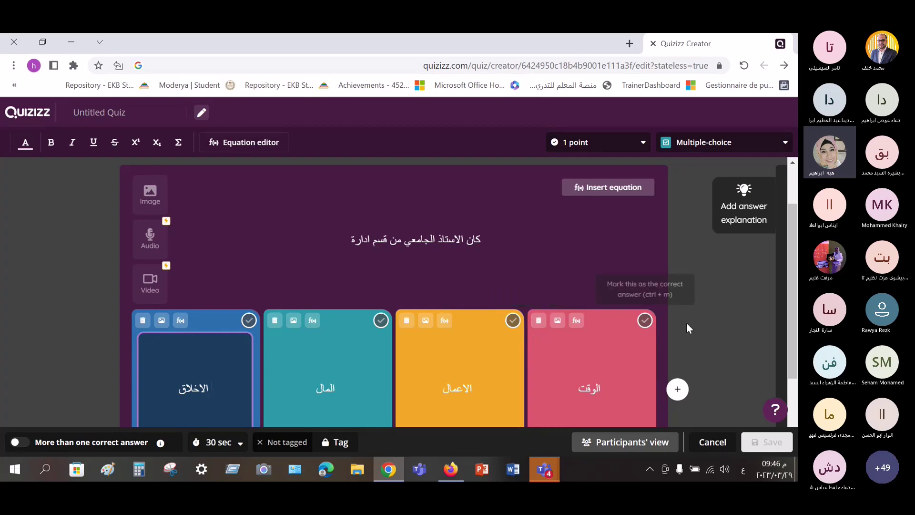
# Mark "الاعمال" as the correct answer and set the question's value to 2 points
pyautogui.click(514, 325)
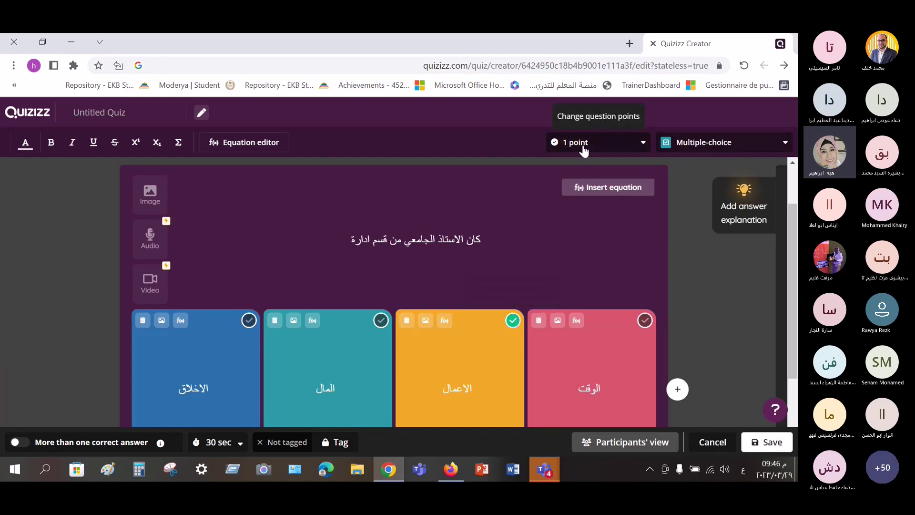
pyautogui.click(644, 148)
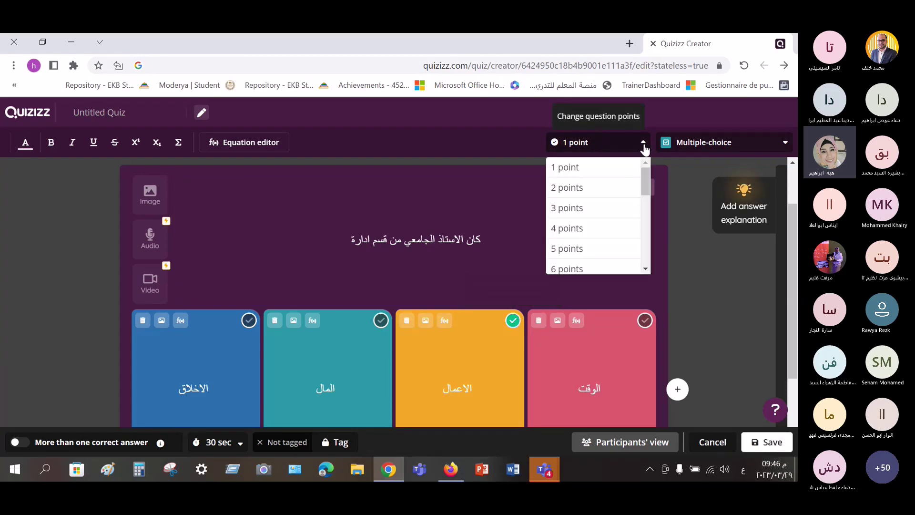
pyautogui.click(591, 188)
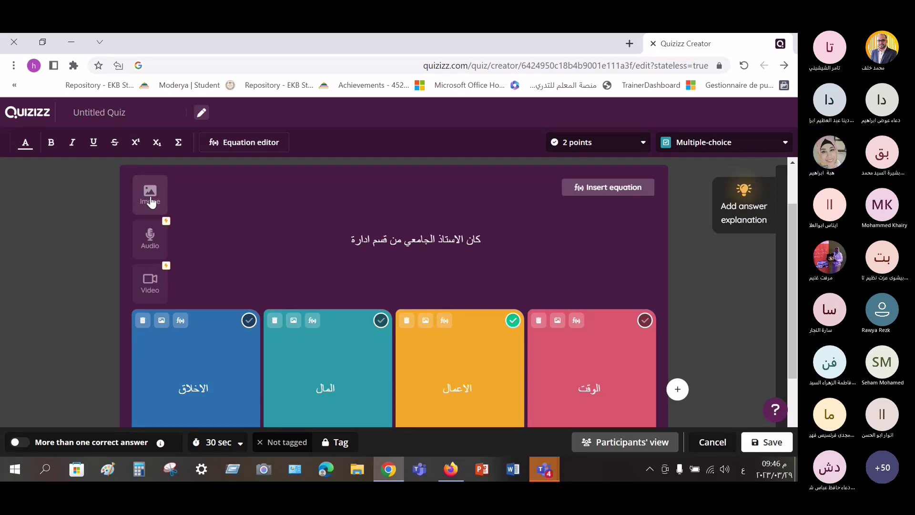
# Format the whole question text as red, bold and italic, and try superscript on it before turning superscript off again
pyautogui.moveTo(335, 244); pyautogui.dragTo(484, 241)
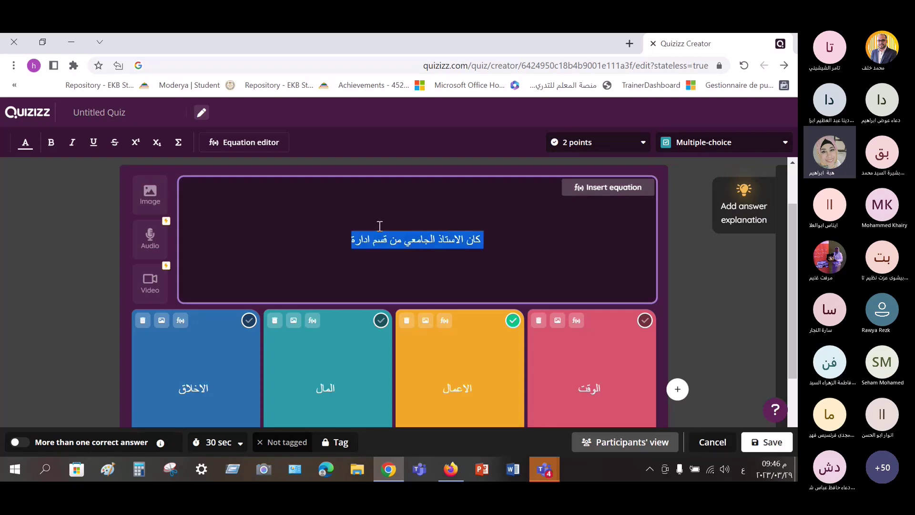
pyautogui.click(52, 146)
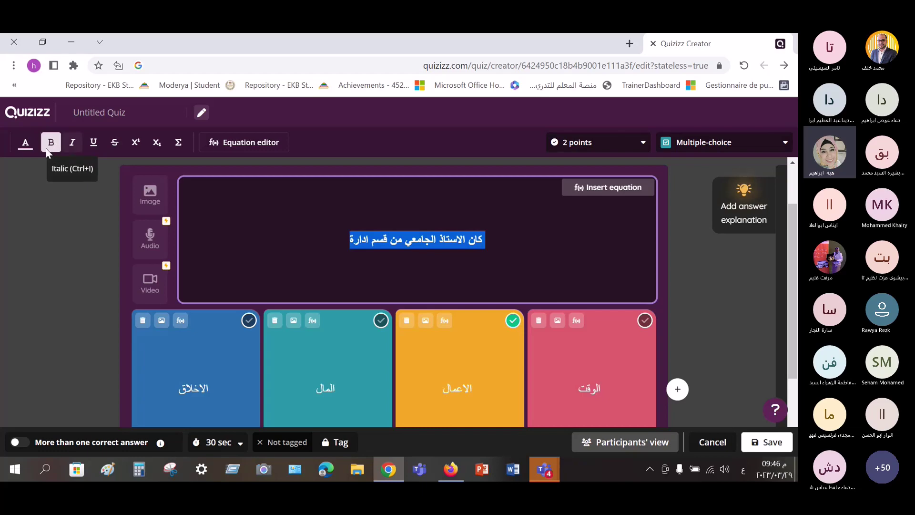
pyautogui.click(24, 144)
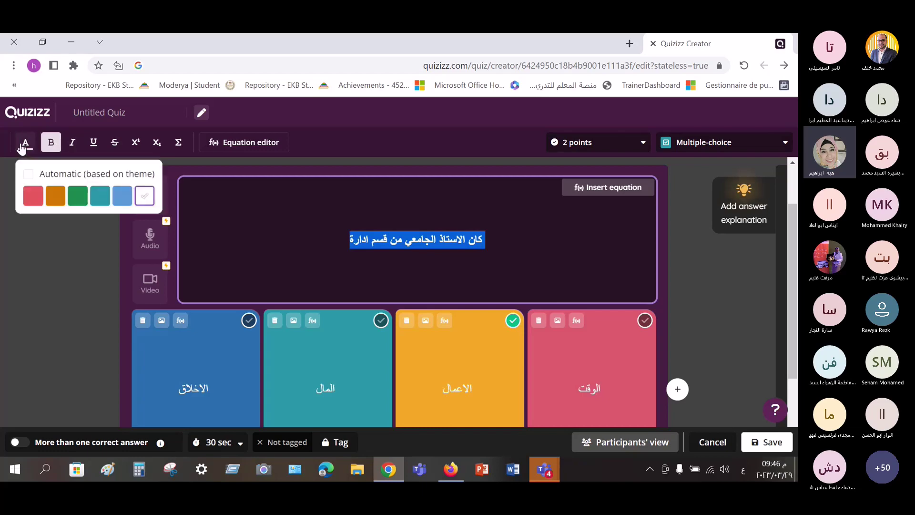
pyautogui.click(33, 195)
pyautogui.click(50, 149)
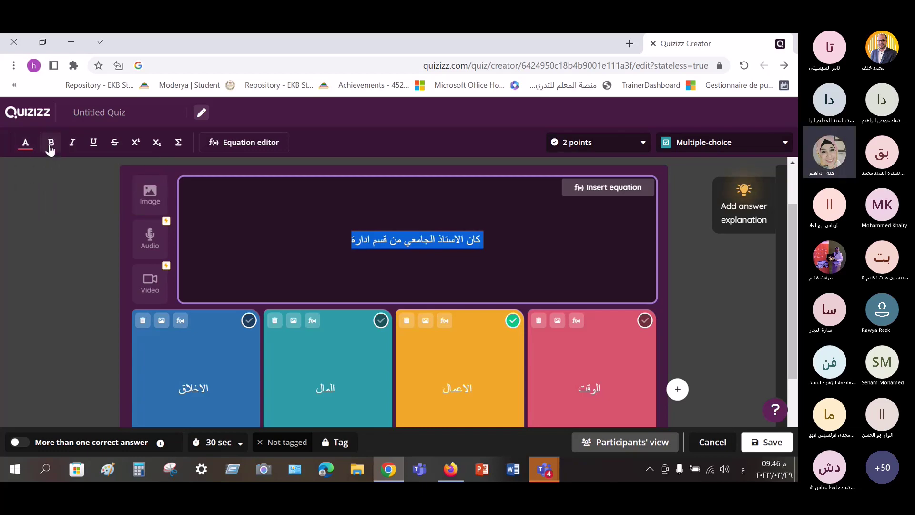
pyautogui.click(50, 148)
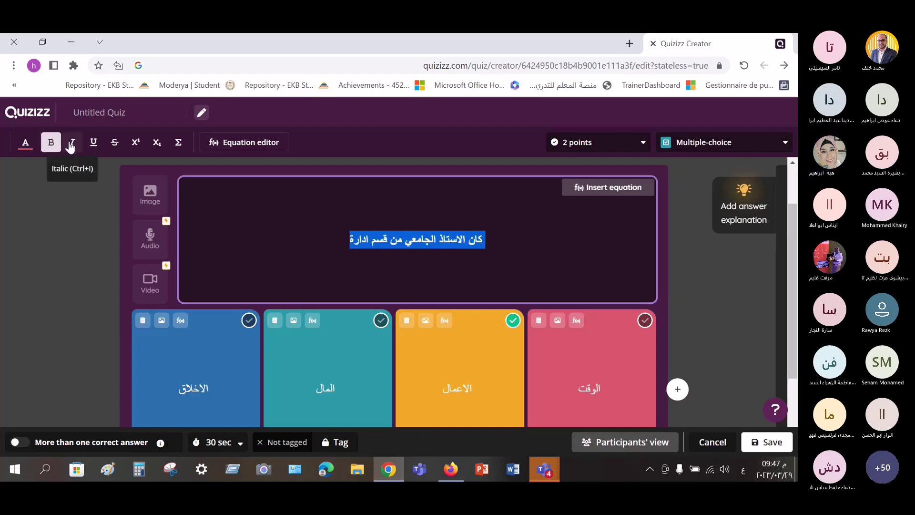
pyautogui.click(71, 144)
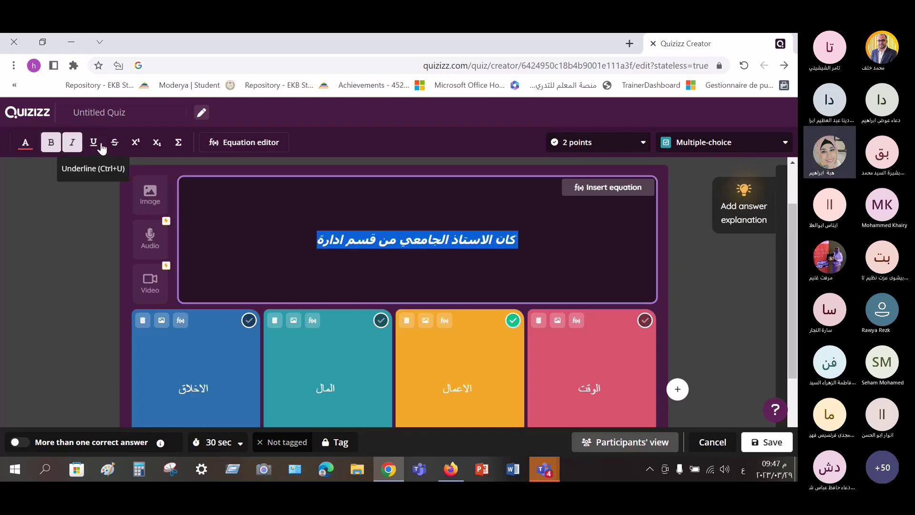
pyautogui.click(140, 146)
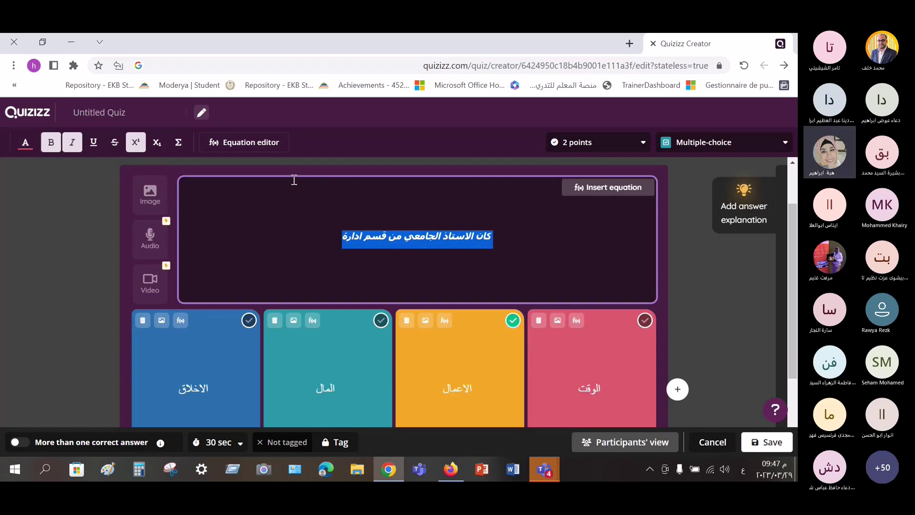
pyautogui.click(135, 143)
# Open the equation editor and reload the quiz creator page, discarding the unsaved question
pyautogui.click(221, 143)
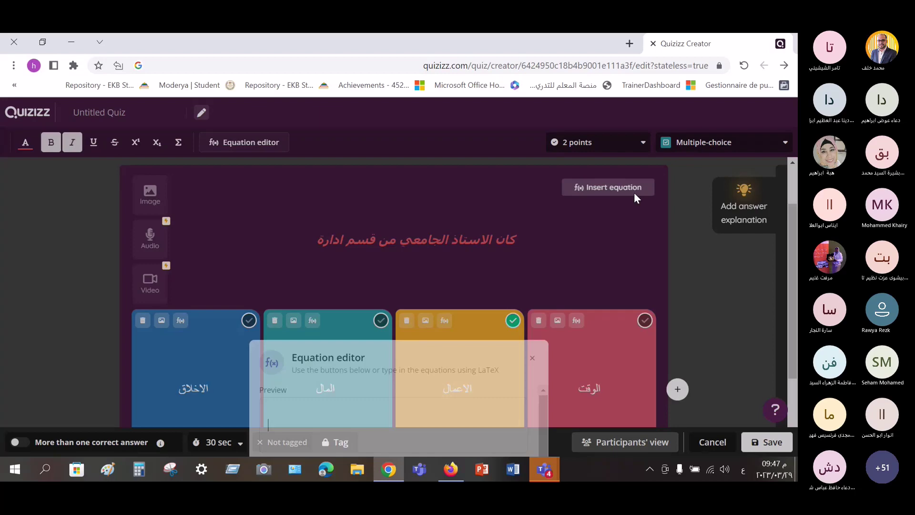
pyautogui.click(744, 67)
pyautogui.click(371, 198)
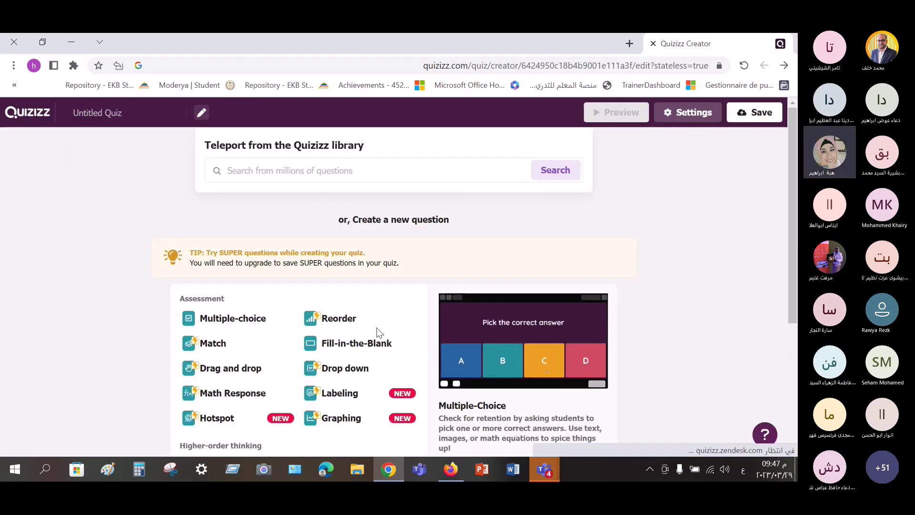
# Create a multiple-choice question with the text "كان الاستاذ الجامعي من قسم ادارة", dismissing the video download pop-up
pyautogui.click(233, 319)
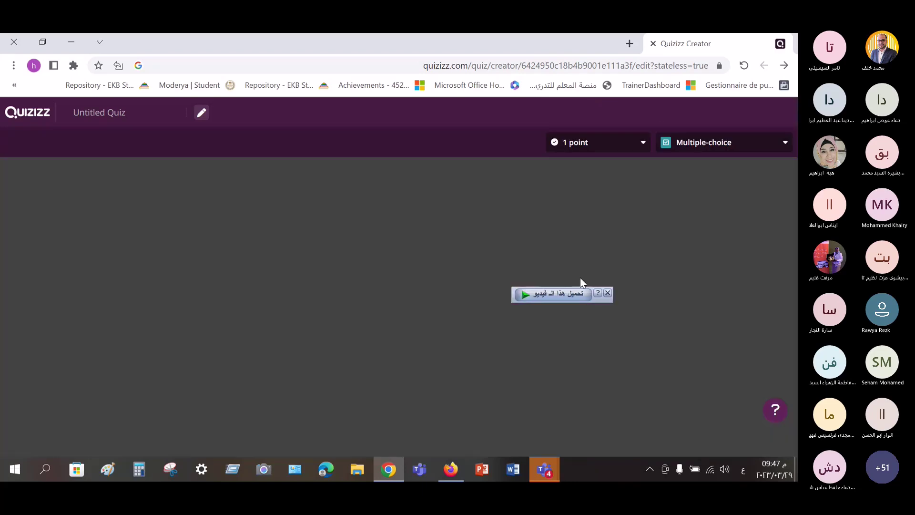
pyautogui.click(608, 294)
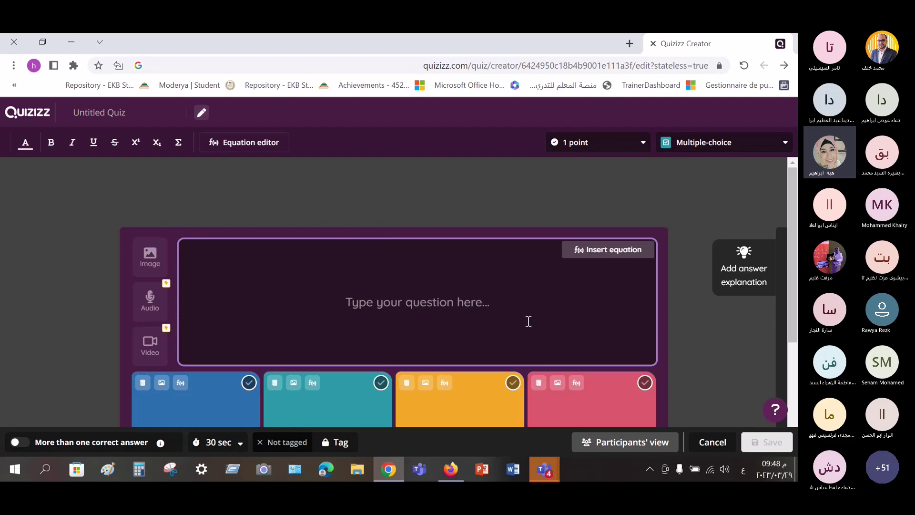
pyautogui.write('ك')
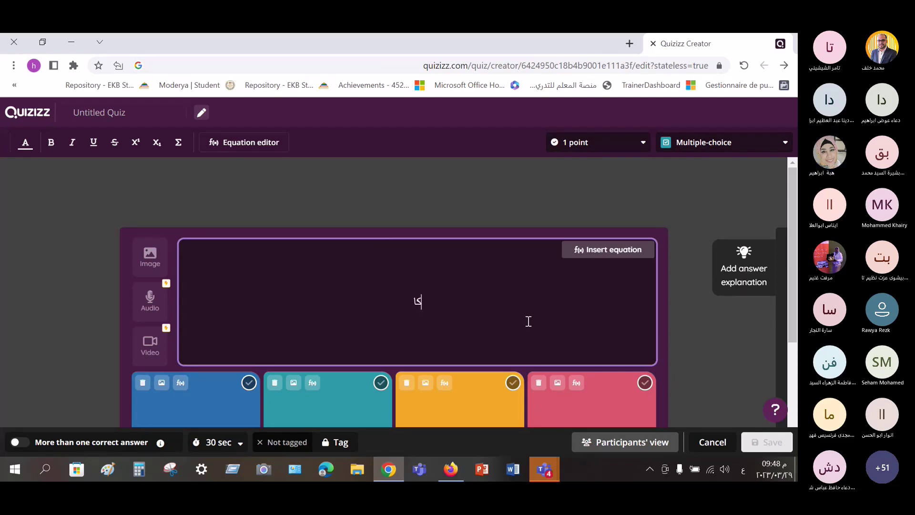
pyautogui.write('ان الاست')
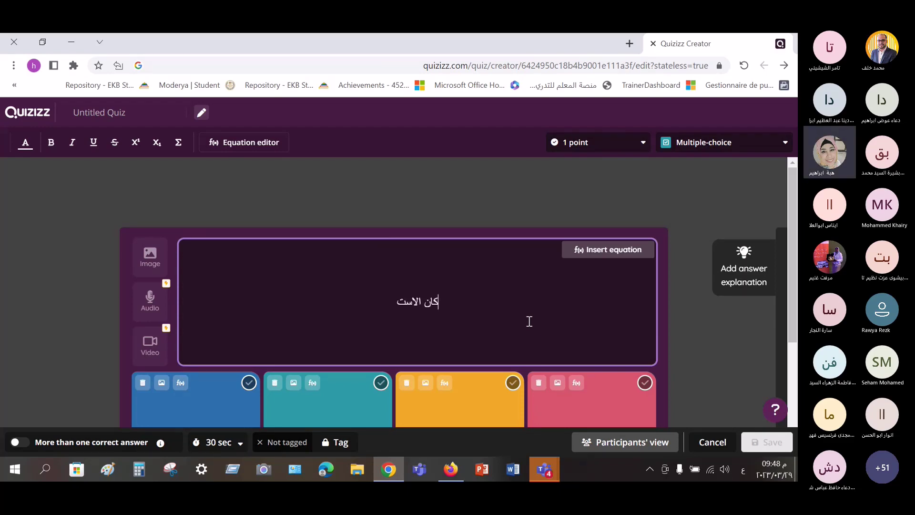
pyautogui.write('اذ ال')
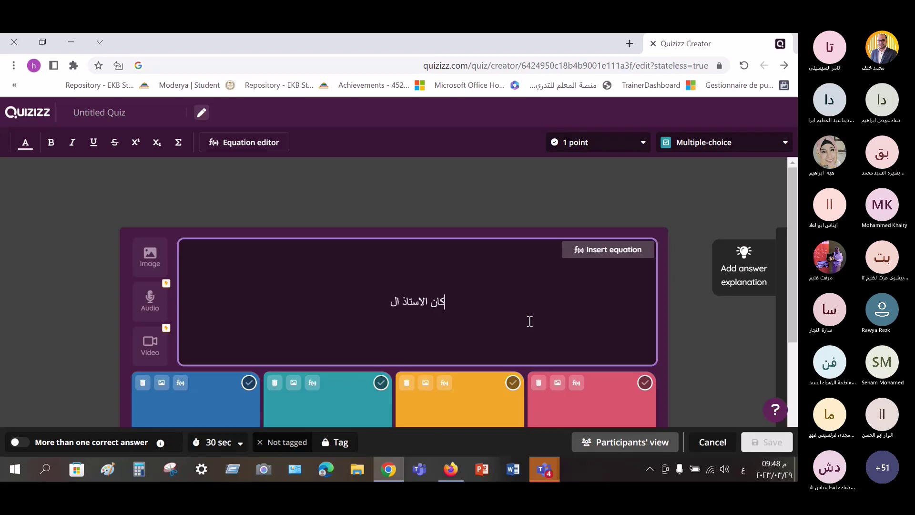
pyautogui.write('جامعي ك')
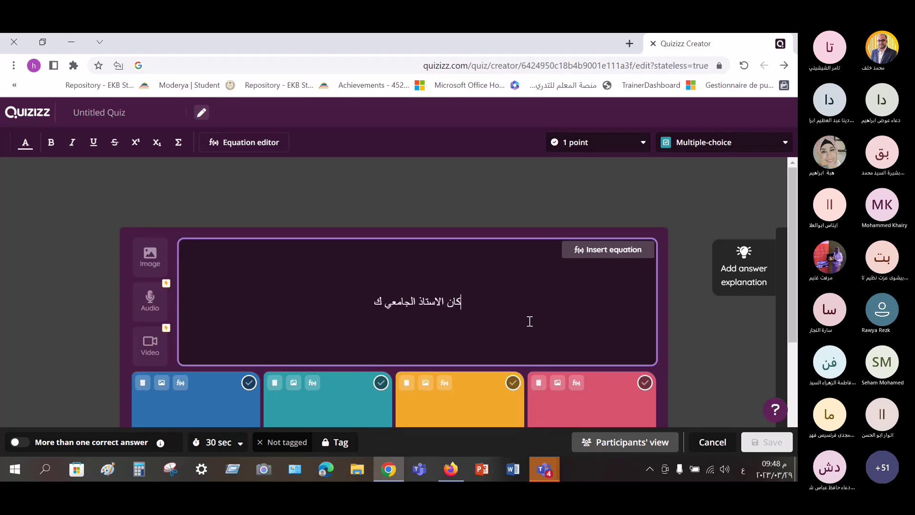
pyautogui.press('BackSpace')
pyautogui.write('من ق')
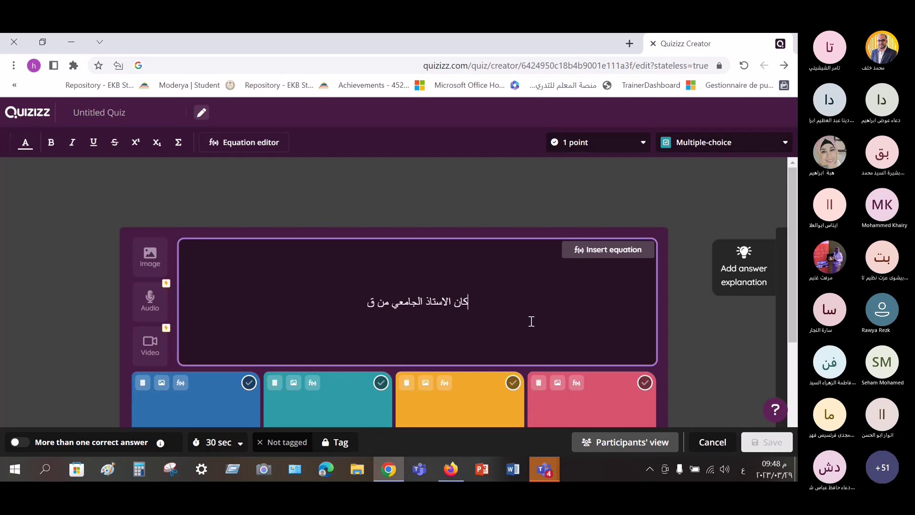
pyautogui.write('سم ادا')
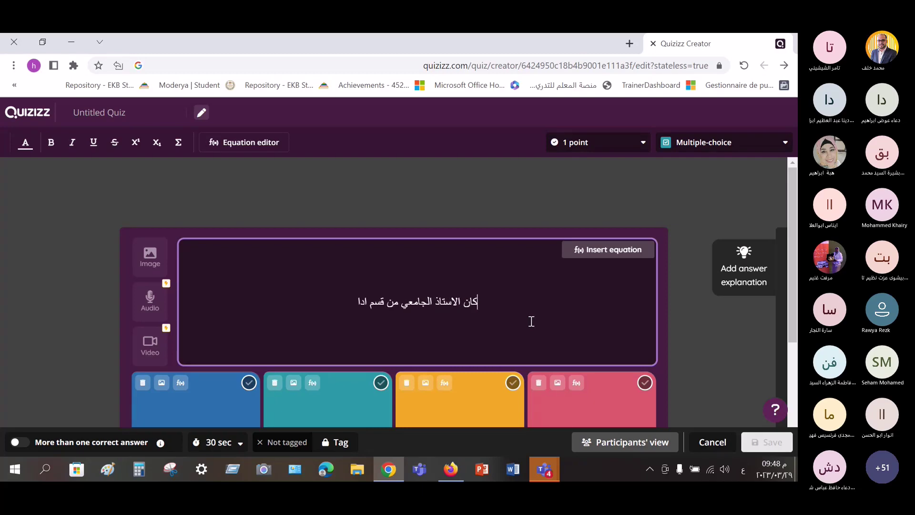
pyautogui.write('رة')
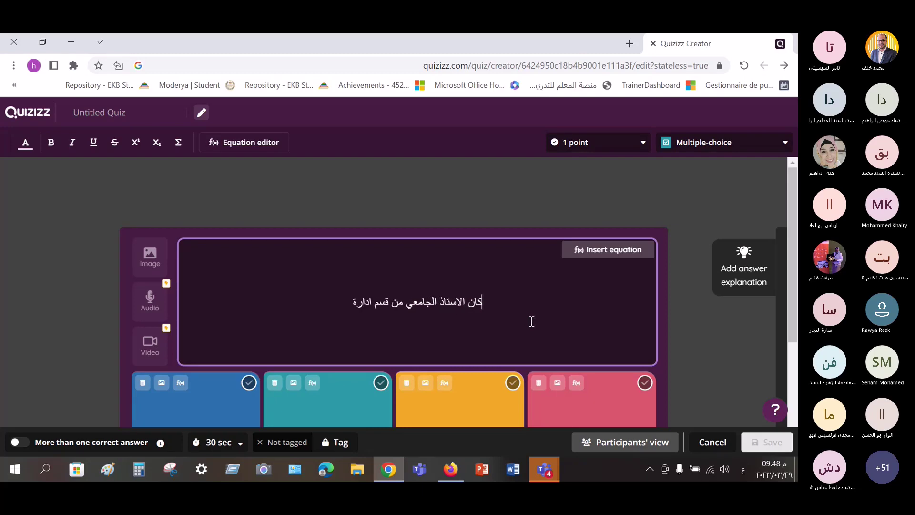
# Fill the four answer options, from the pink to the blue one, with "الاعمال", "المال", "الوقت" and "الاخلاق"
pyautogui.click(596, 401)
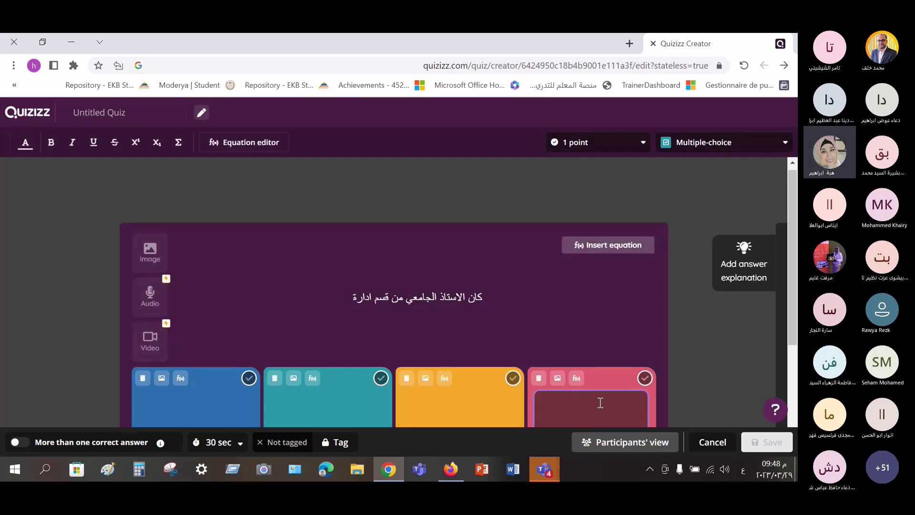
pyautogui.write('الاعمال')
pyautogui.scroll(-3, 572, 400)
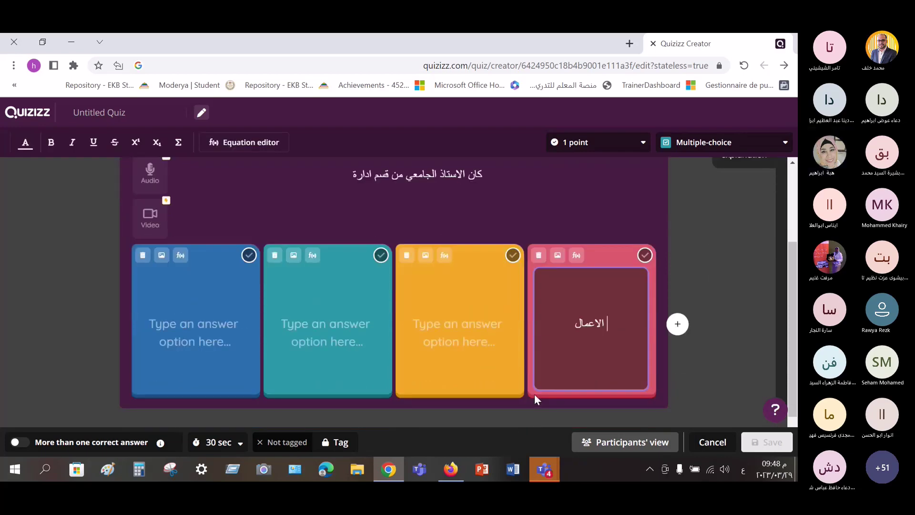
pyautogui.click(534, 394)
pyautogui.write('المال')
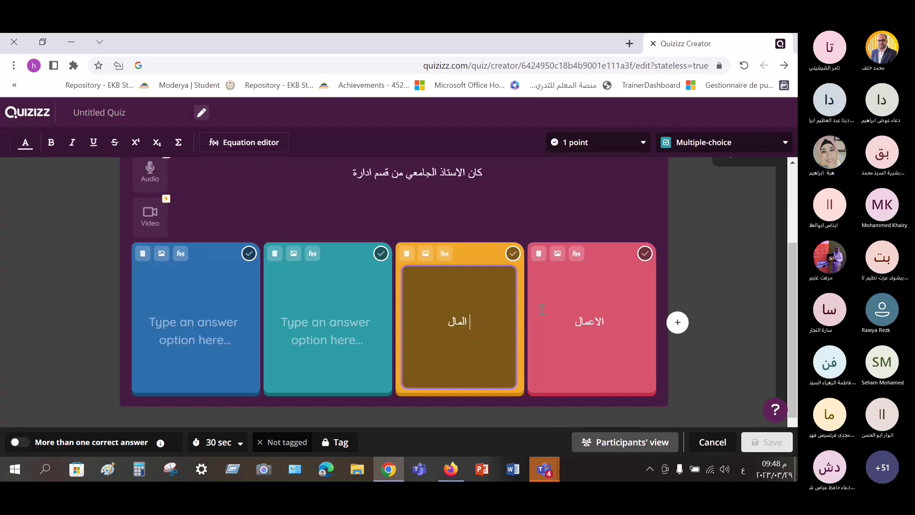
pyautogui.click(332, 340)
pyautogui.write('الوقت')
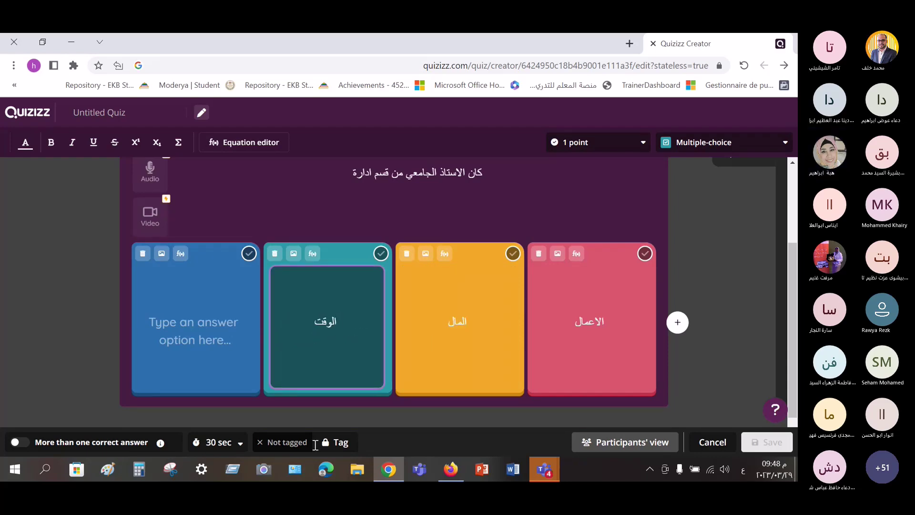
pyautogui.click(196, 322)
pyautogui.write('الاخلاق')
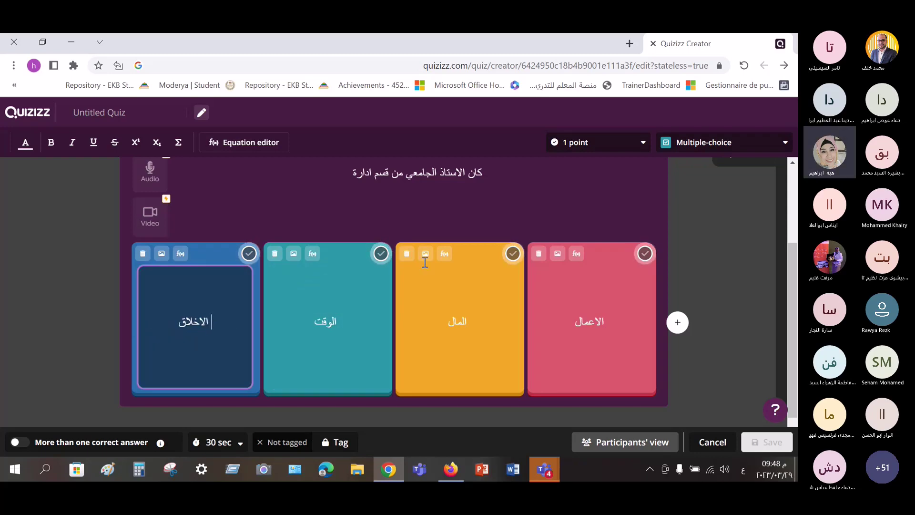
# Set the question's value to 2 points
pyautogui.scroll(3, 425, 263)
pyautogui.click(643, 142)
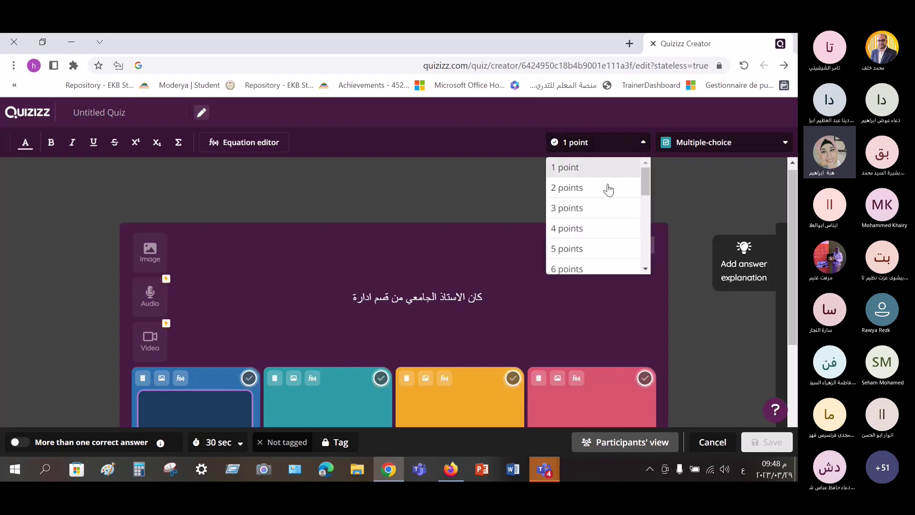
pyautogui.click(596, 193)
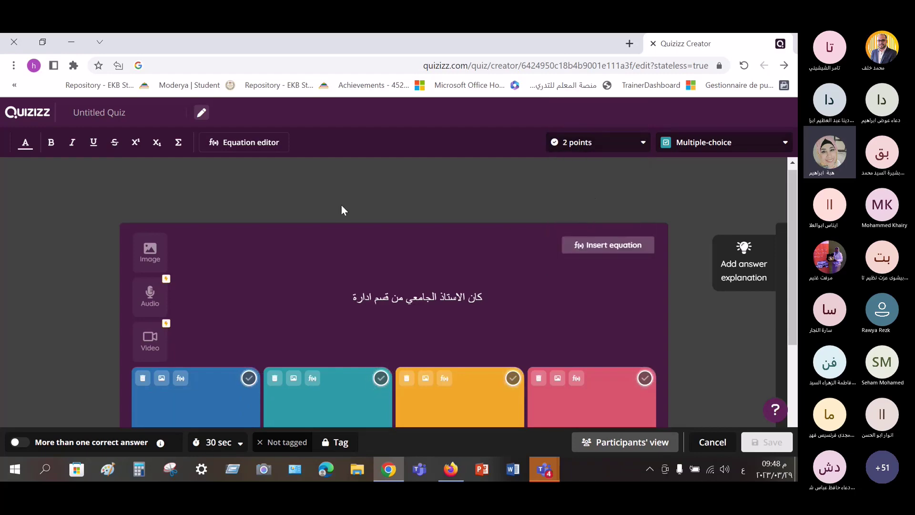
# Look through the Basic, Greek and Advanced symbol groups in the equation editor and close it without inserting anything
pyautogui.scroll(-3, 233, 172)
pyautogui.scroll(3, 236, 171)
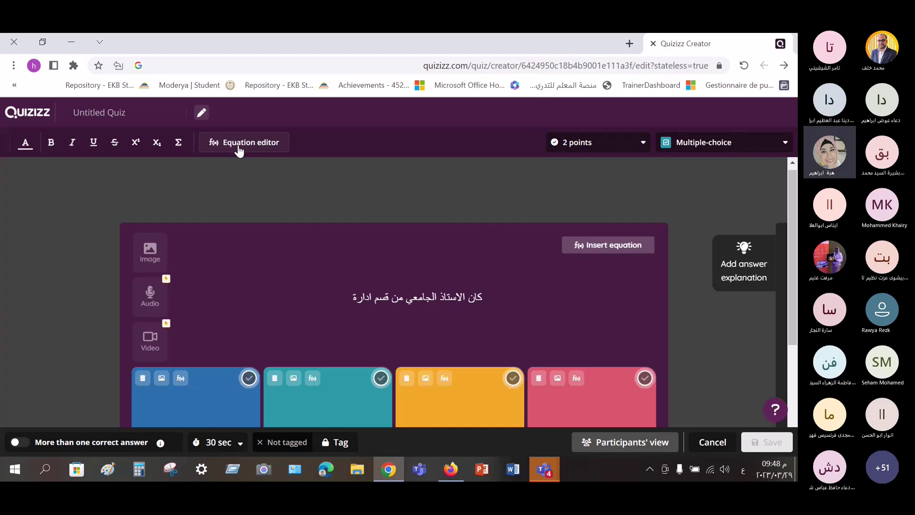
pyautogui.click(239, 149)
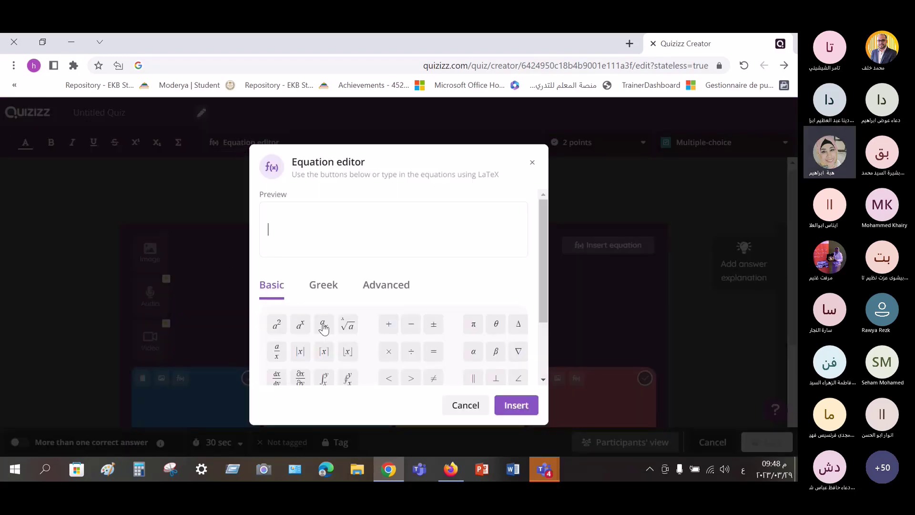
pyautogui.click(327, 290)
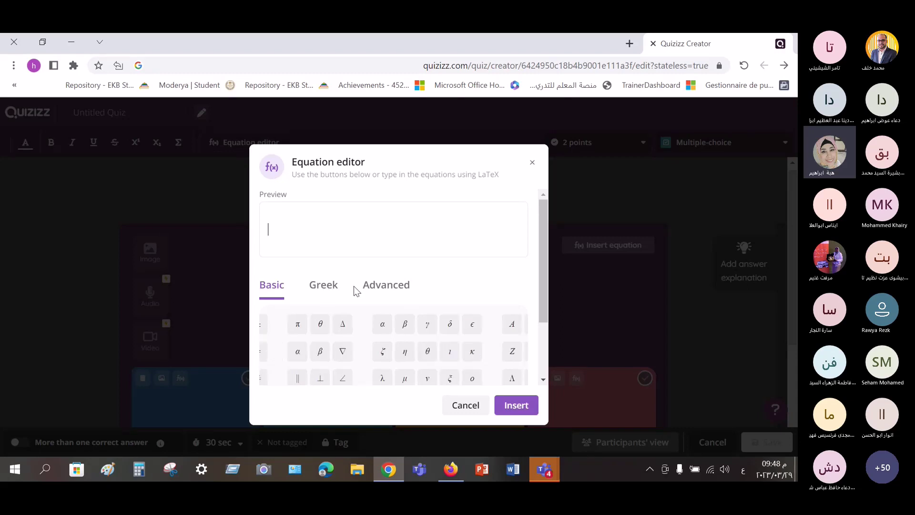
pyautogui.click(386, 288)
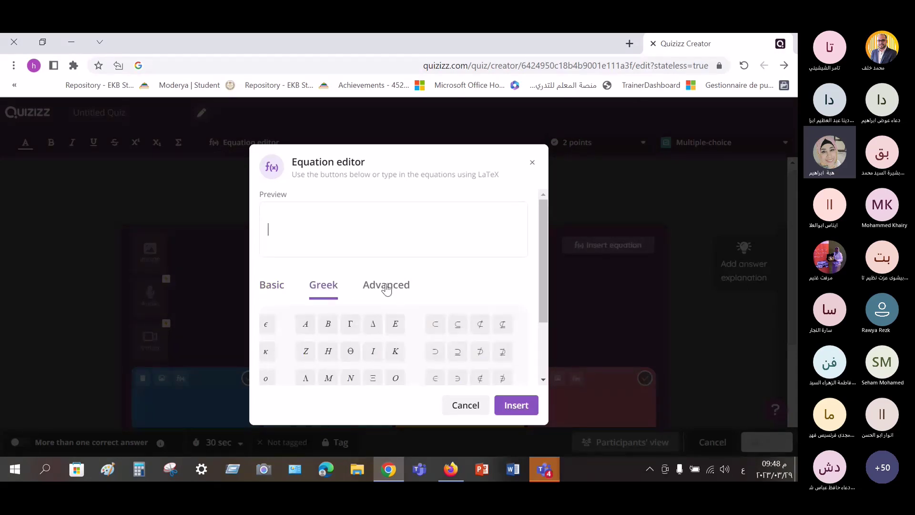
pyautogui.click(271, 288)
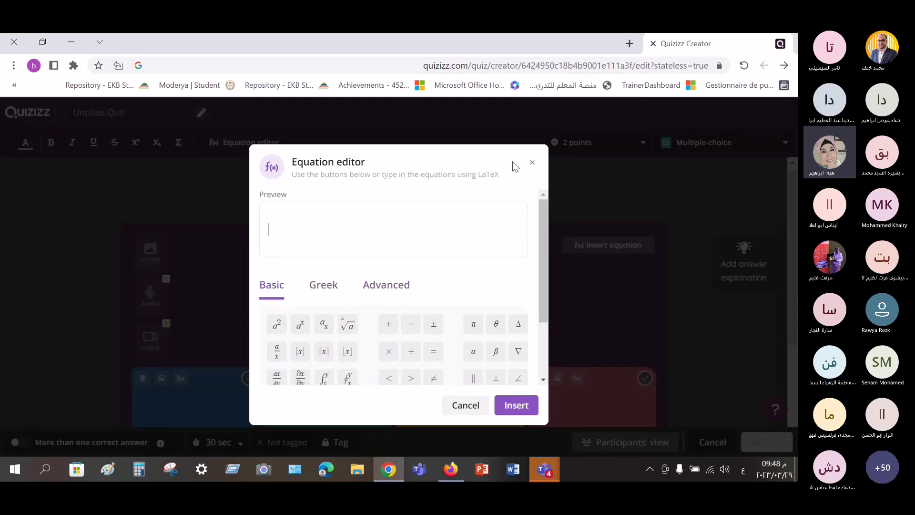
pyautogui.click(533, 163)
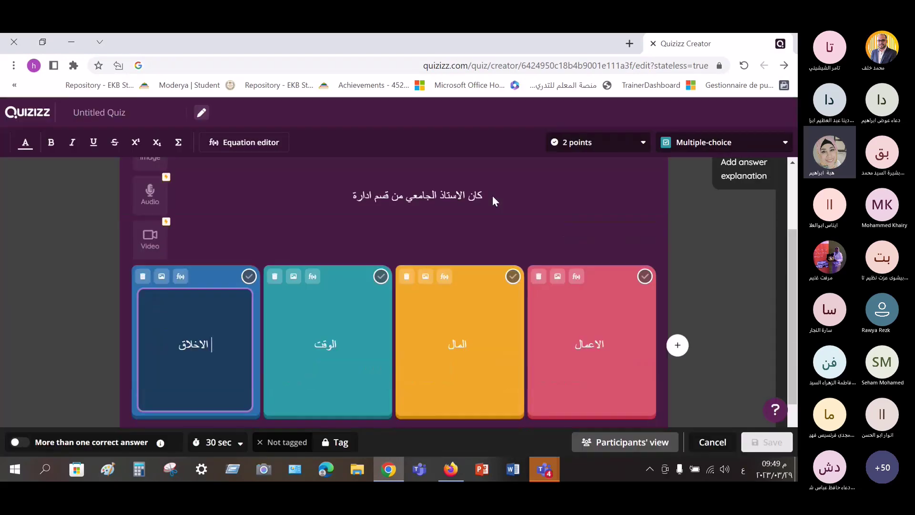
# Mark "الاعمال" as the correct answer, and try allowing more than one correct answer before turning that option off again
pyautogui.scroll(1, 150, 229)
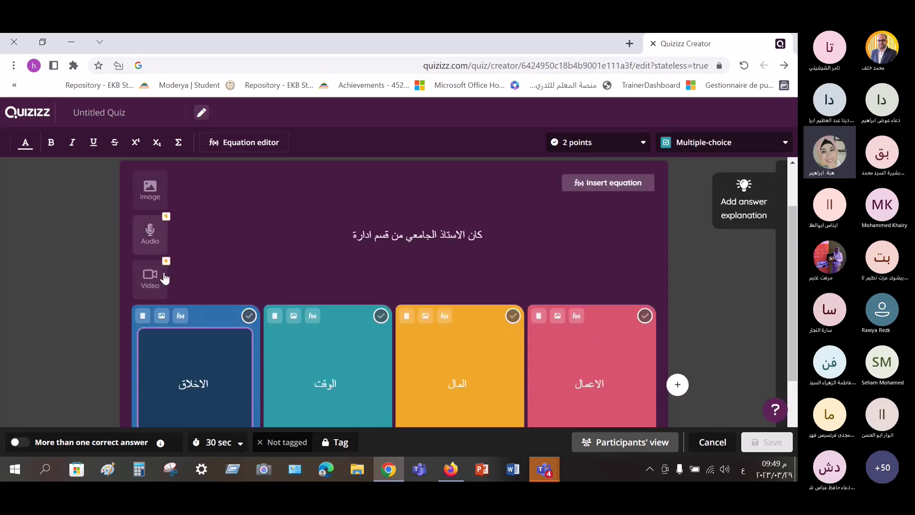
pyautogui.scroll(-3, 261, 221)
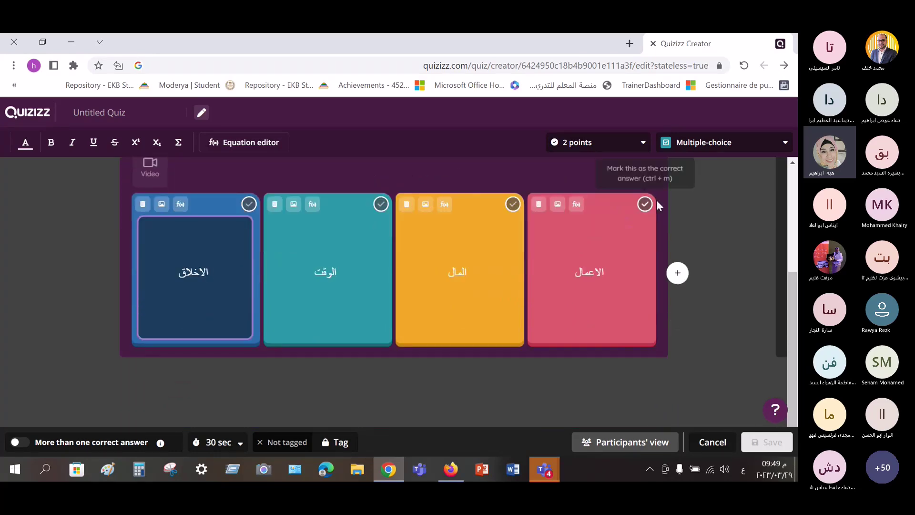
pyautogui.click(645, 204)
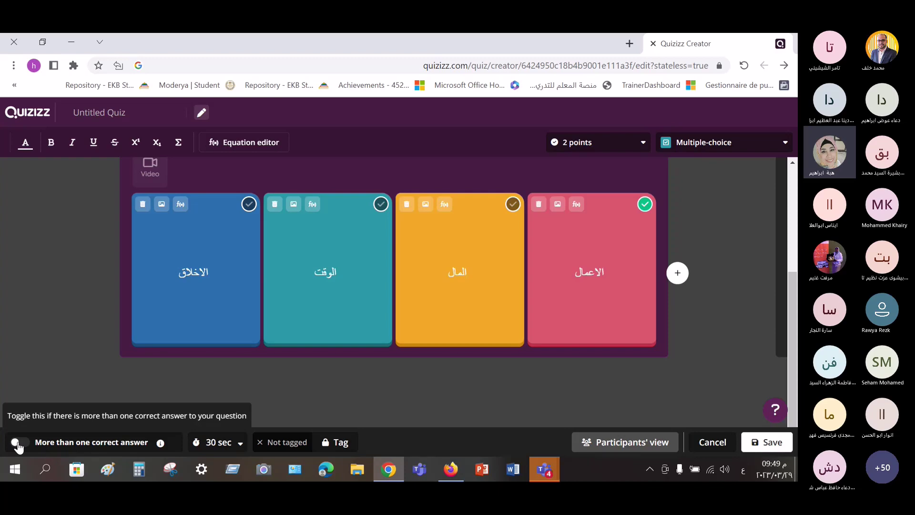
pyautogui.click(17, 443)
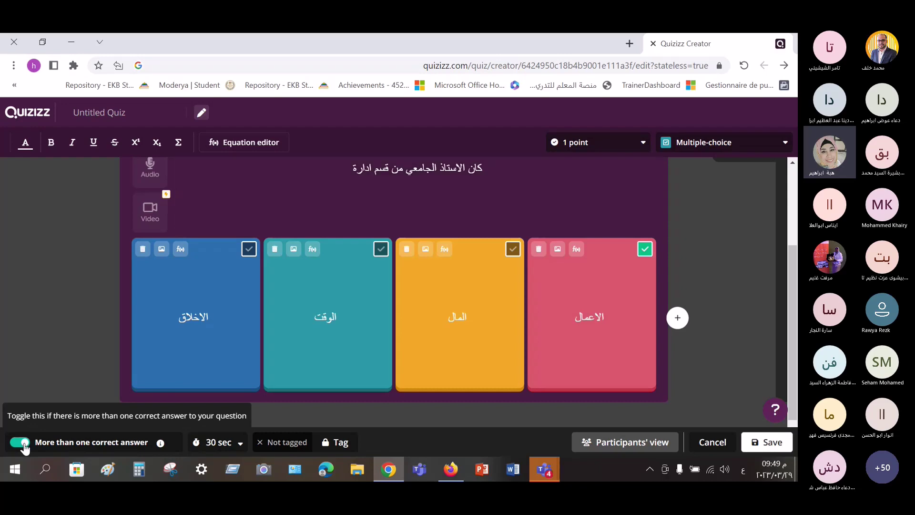
pyautogui.click(22, 443)
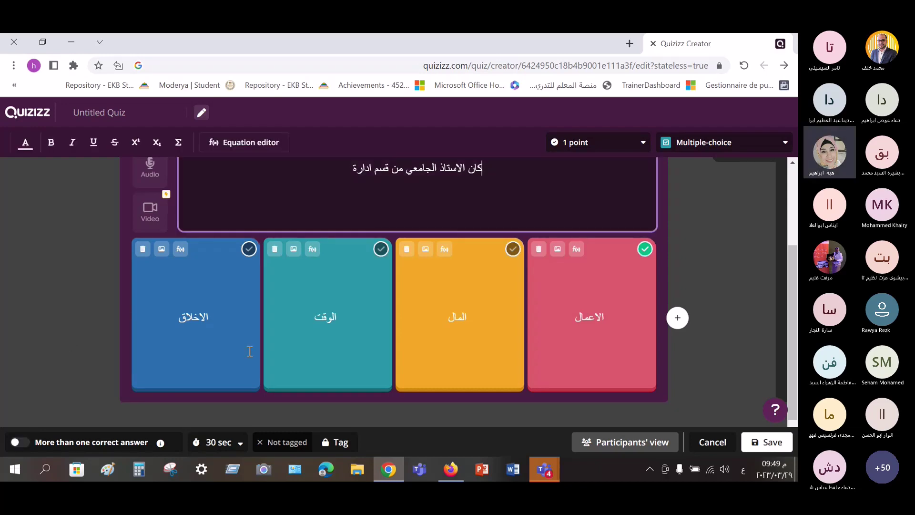
# Set the question's answer time to 20 seconds and save the question
pyautogui.click(238, 445)
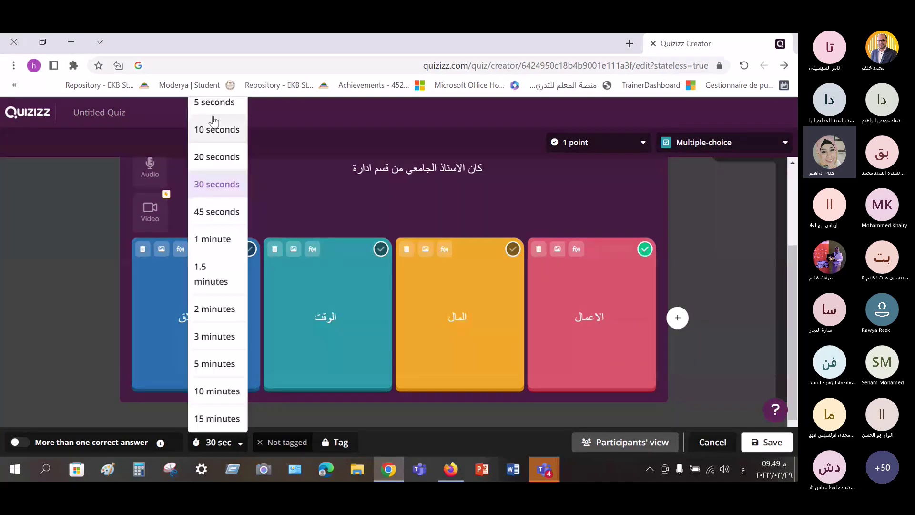
pyautogui.click(215, 159)
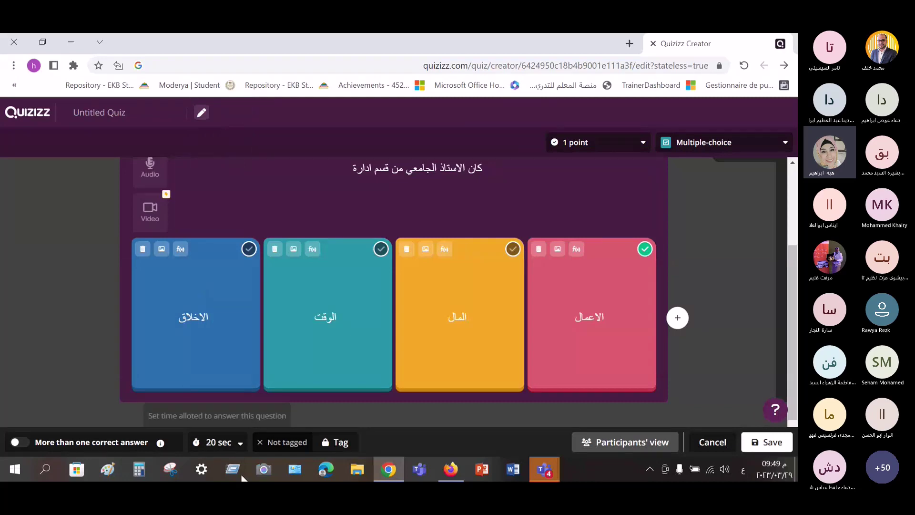
pyautogui.click(771, 444)
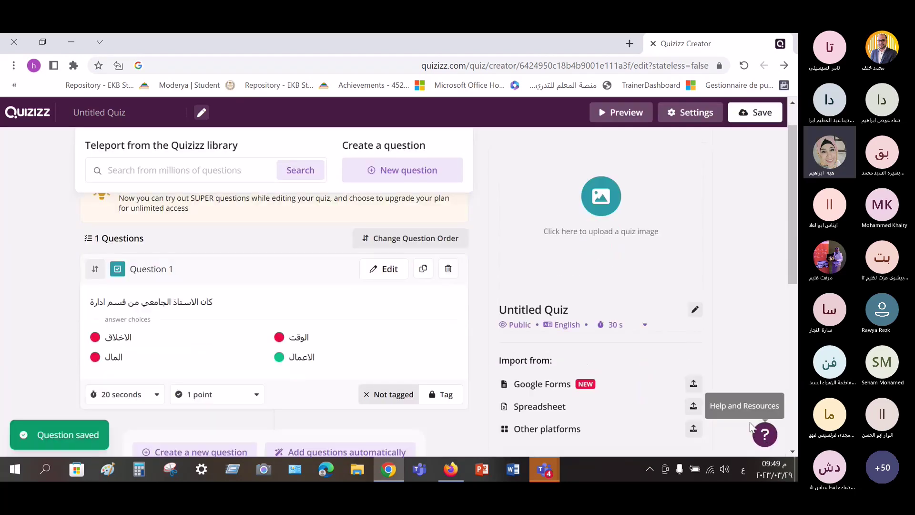
# Review the saved question in the quiz and open the selection of question types for a new question
pyautogui.scroll(-1, 183, 326)
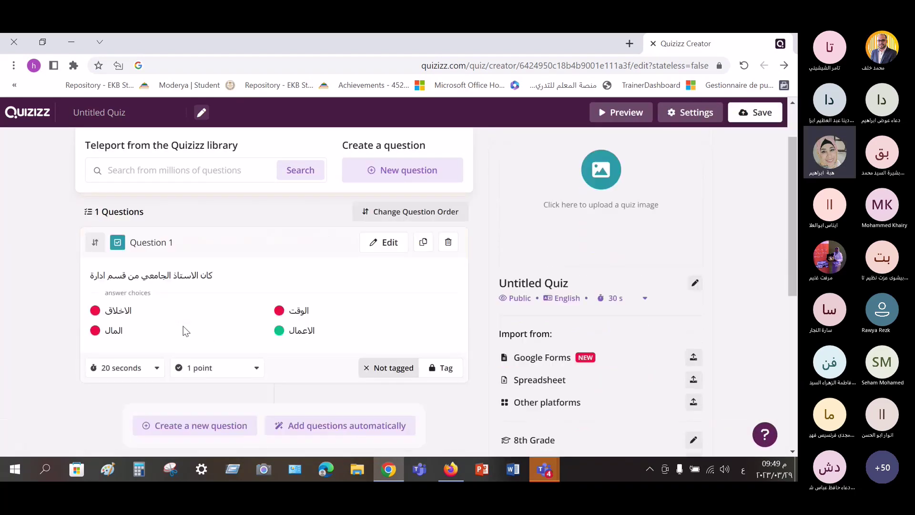
pyautogui.scroll(-2, 183, 326)
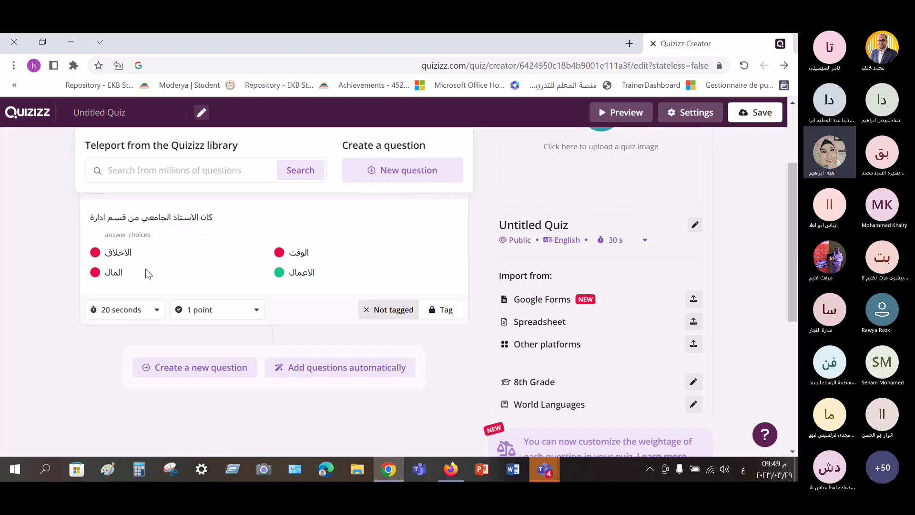
pyautogui.scroll(1, 145, 270)
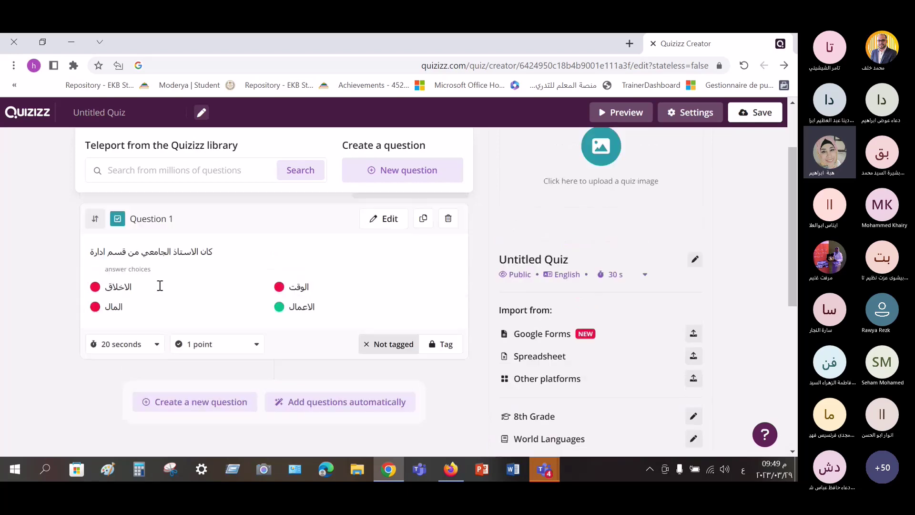
pyautogui.scroll(2, 159, 286)
pyautogui.scroll(-3, 159, 287)
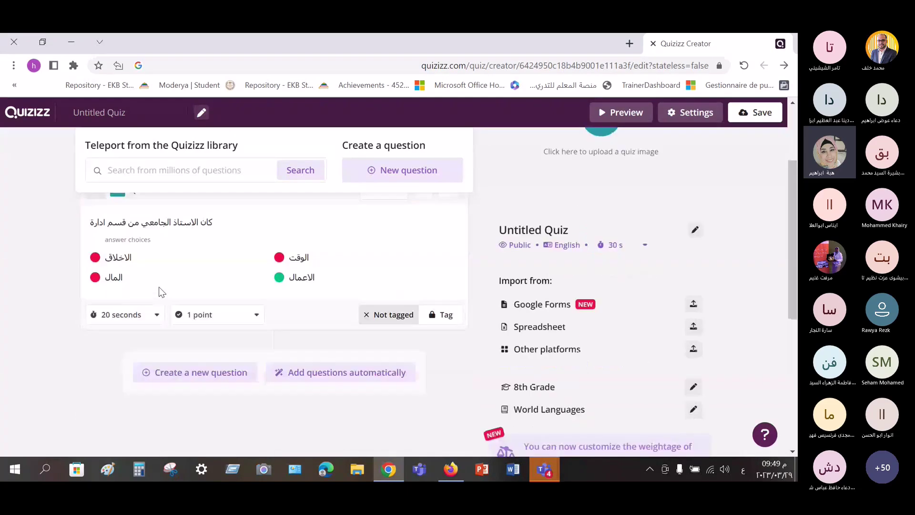
pyautogui.click(186, 372)
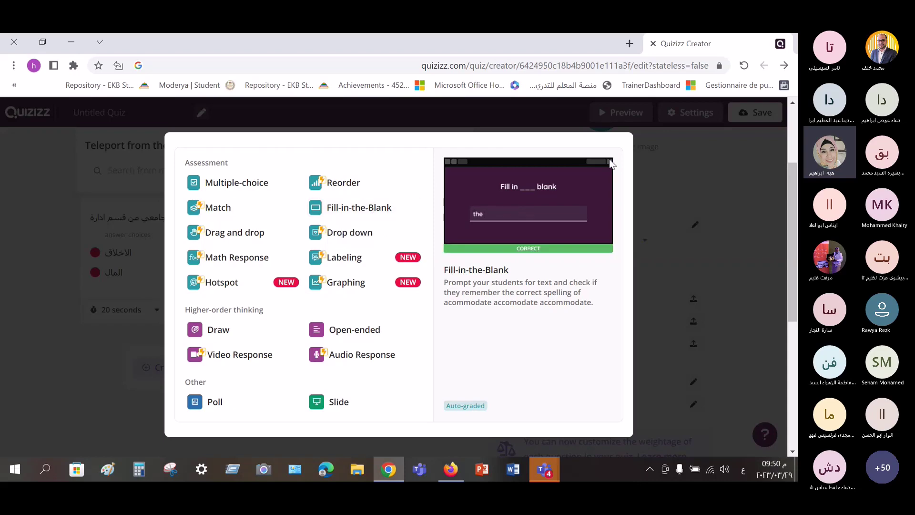
# Leave the question-type selection and search the Quizizz library for "الكنز قبل ان يضيع"
pyautogui.click(749, 229)
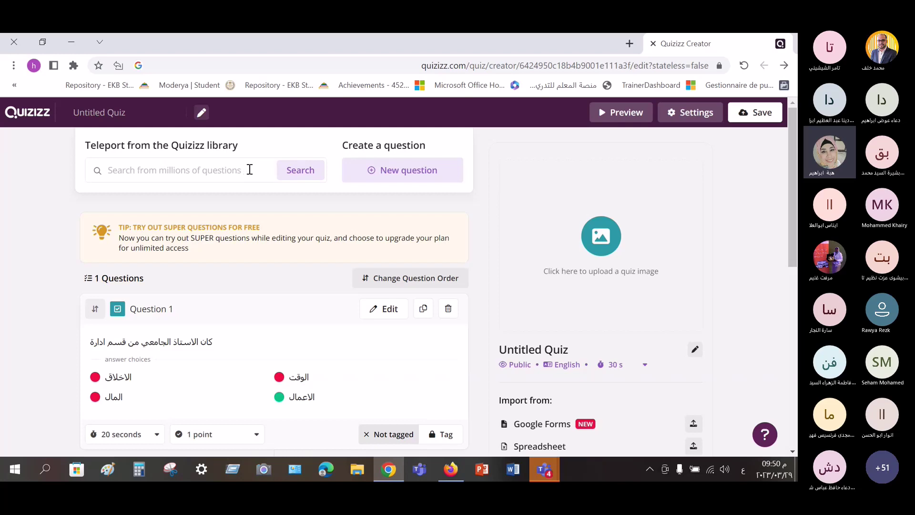
pyautogui.click(248, 169)
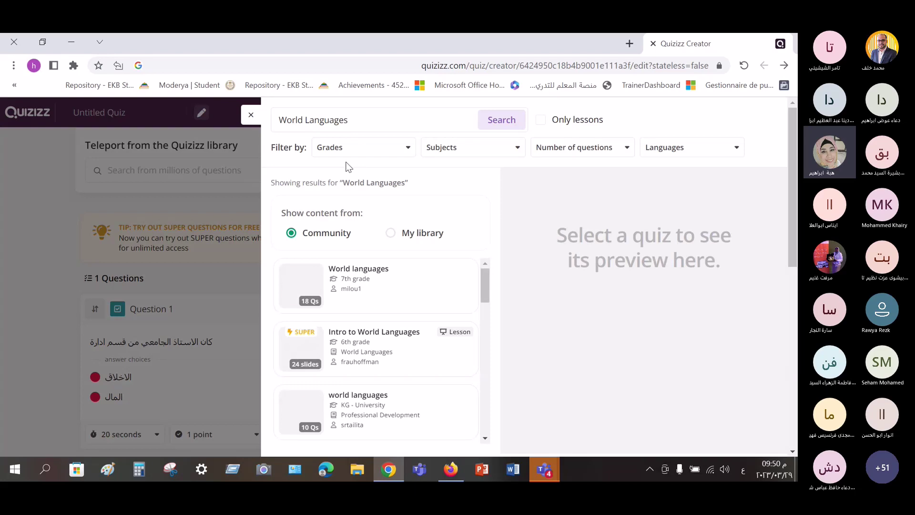
pyautogui.click(419, 115)
pyautogui.press('BackSpace')
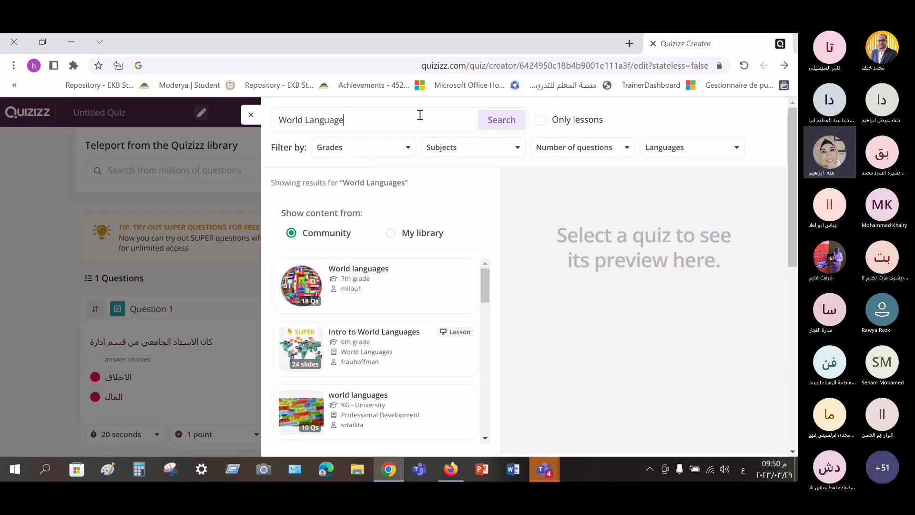
pyautogui.press('BackSpace')
pyautogui.press('BackSpace')
pyautogui.press('BackSpace')
pyautogui.press('BackSpace')
pyautogui.press('BackSpace')
pyautogui.press('BackSpace')
pyautogui.press('BackSpace')
pyautogui.press('BackSpace')
pyautogui.press('BackSpace')
pyautogui.press('BackSpace')
pyautogui.press('BackSpace')
pyautogui.press('BackSpace')
pyautogui.press('BackSpace')
pyautogui.press('BackSpace')
pyautogui.write('الكنز قبل ان ')
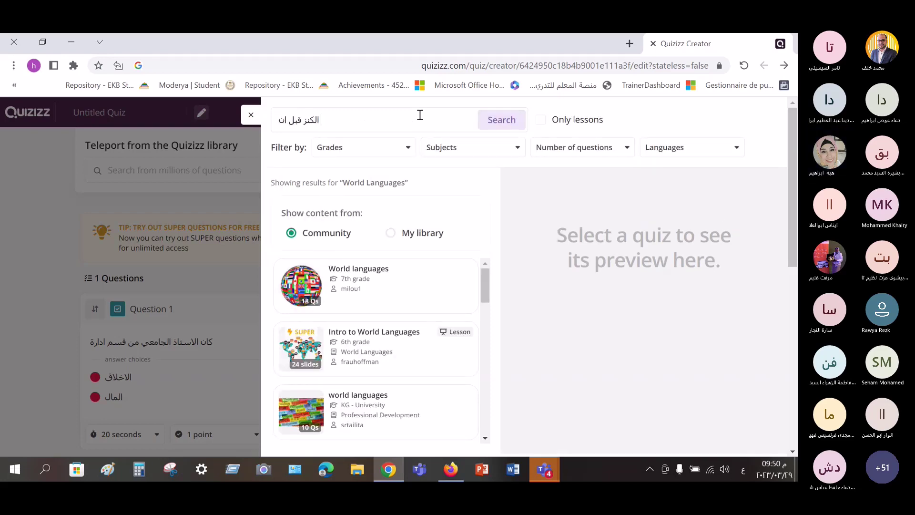
pyautogui.write('يضيع')
pyautogui.press('Return')
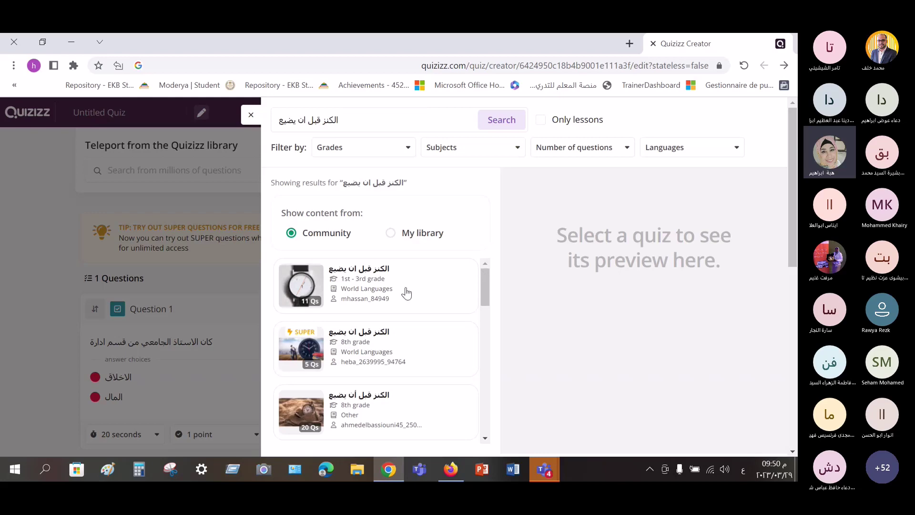
# Preview the 1st - 3rd grade quiz in the search results, add all 11 of its questions to the quiz and close the library search
pyautogui.scroll(-1, 357, 298)
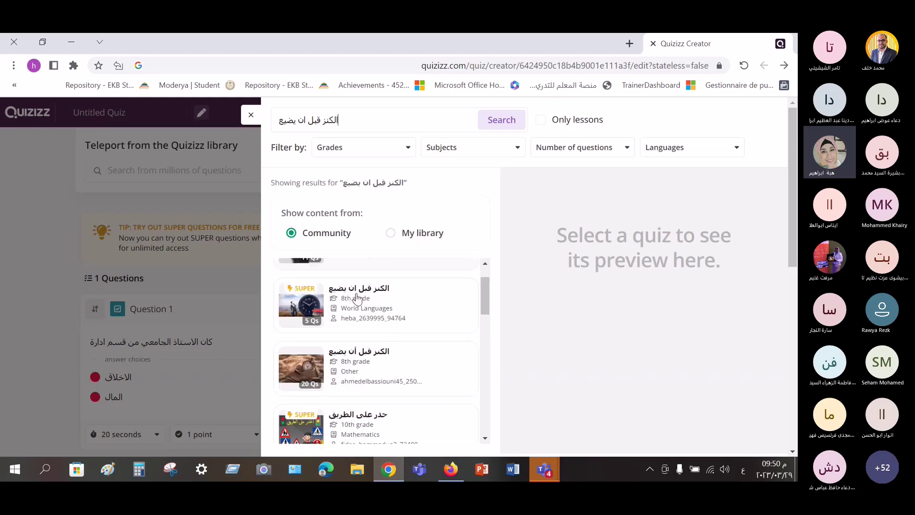
pyautogui.scroll(1, 357, 298)
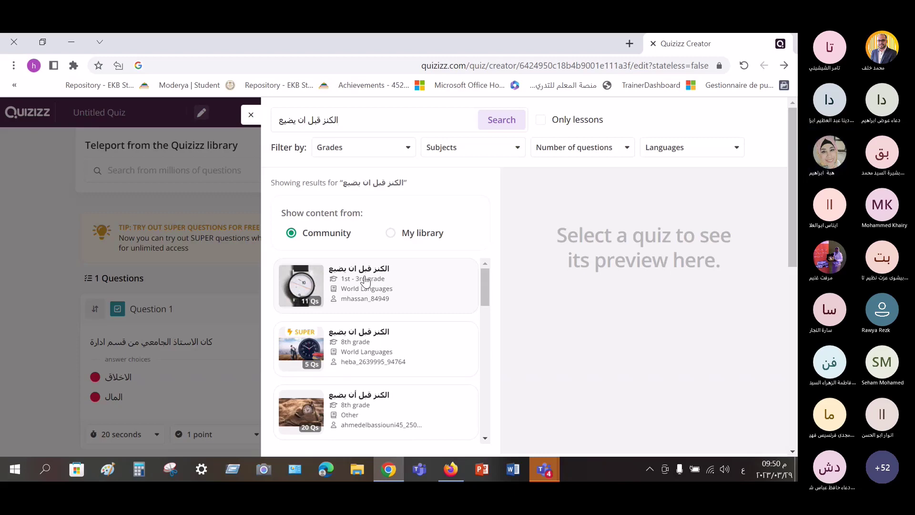
pyautogui.click(381, 283)
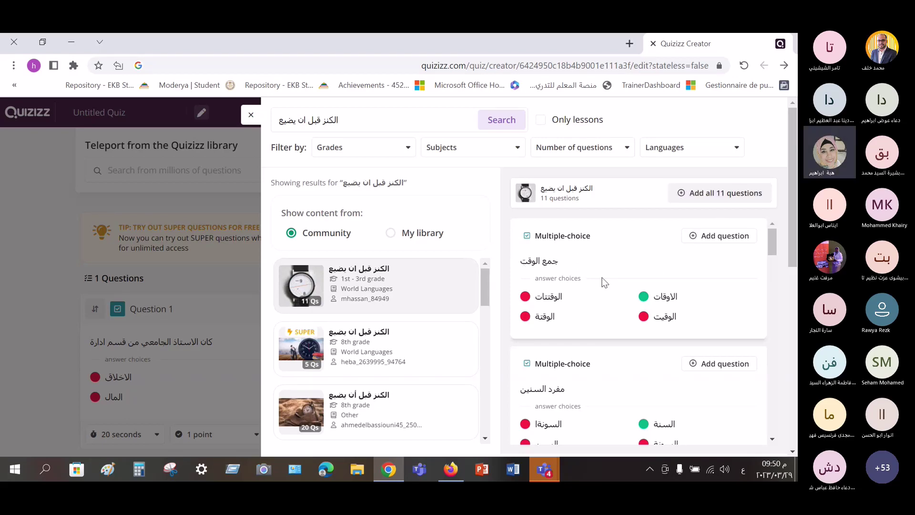
pyautogui.scroll(-5, 610, 282)
pyautogui.scroll(5, 614, 284)
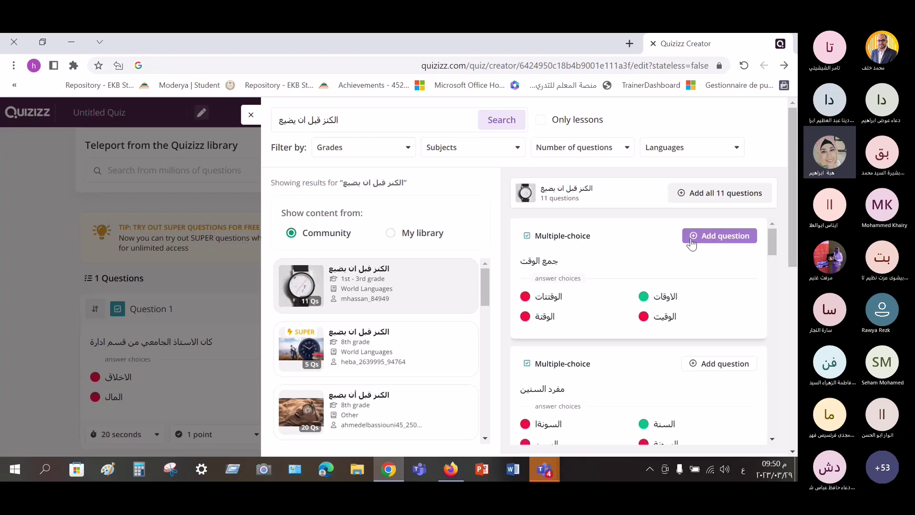
pyautogui.click(683, 197)
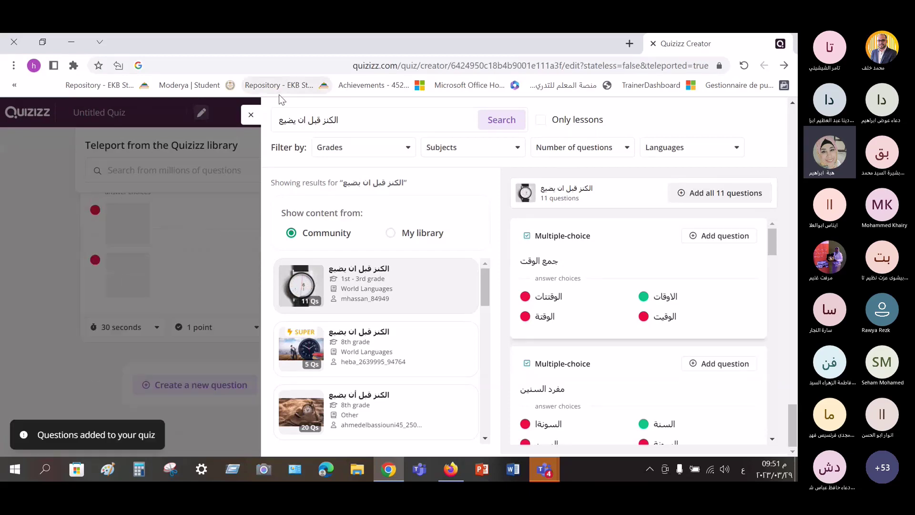
pyautogui.click(251, 115)
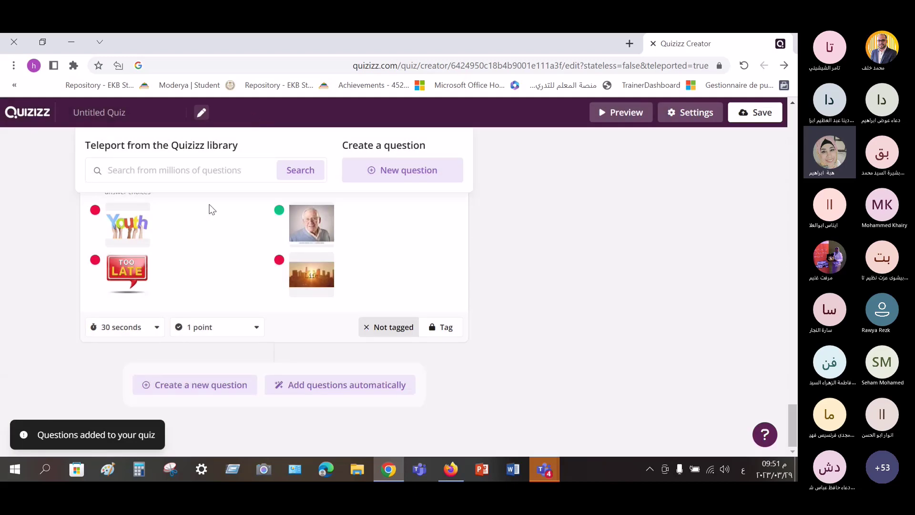
# Leave the quiz editor, open the newest Untitled Quiz draft from My Library and look through its questions
pyautogui.scroll(15, 219, 205)
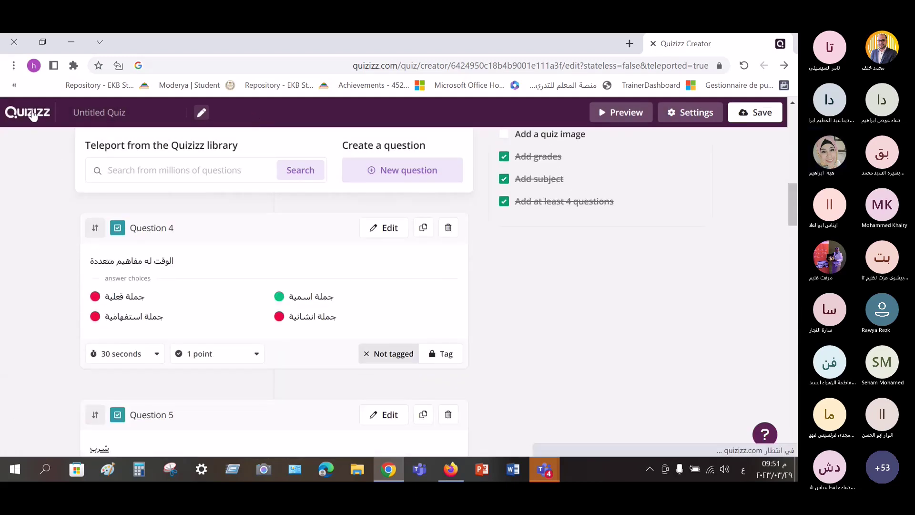
pyautogui.click(31, 114)
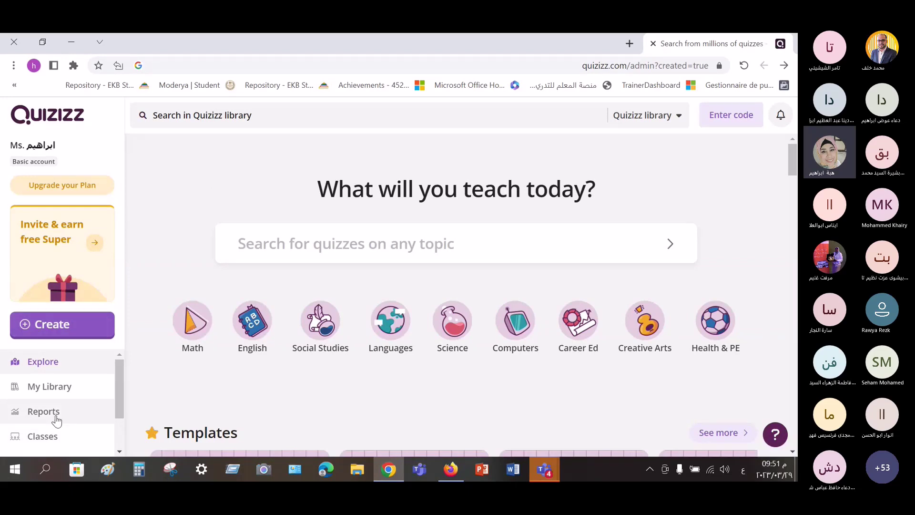
pyautogui.click(53, 388)
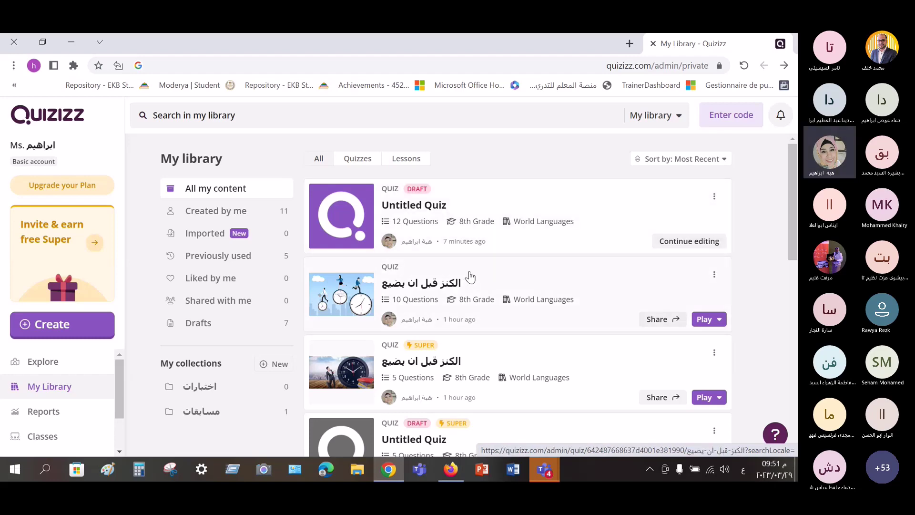
pyautogui.click(468, 230)
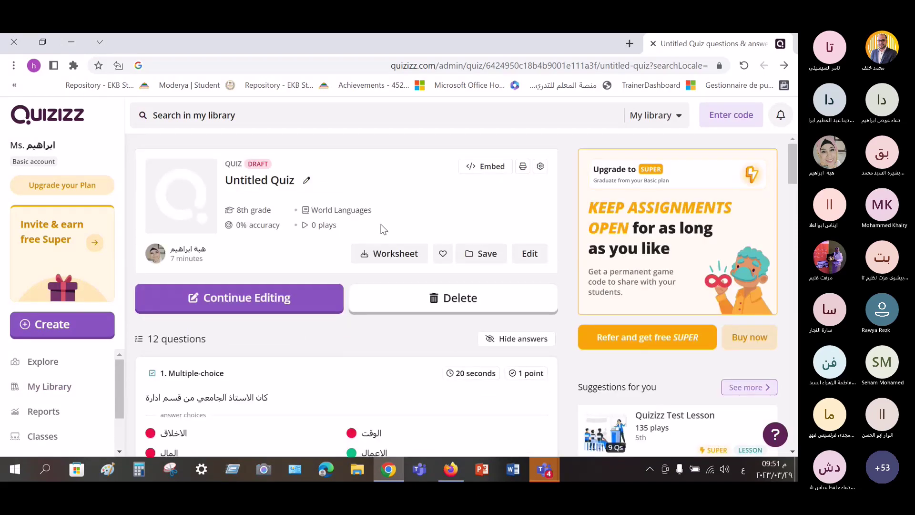
pyautogui.scroll(-2, 381, 229)
pyautogui.scroll(-4, 382, 229)
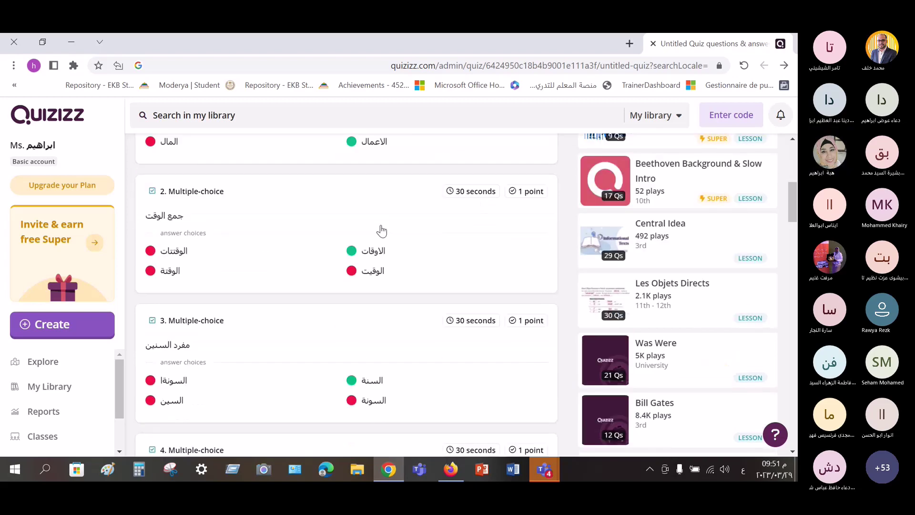
pyautogui.scroll(-3, 381, 231)
pyautogui.scroll(-4, 382, 232)
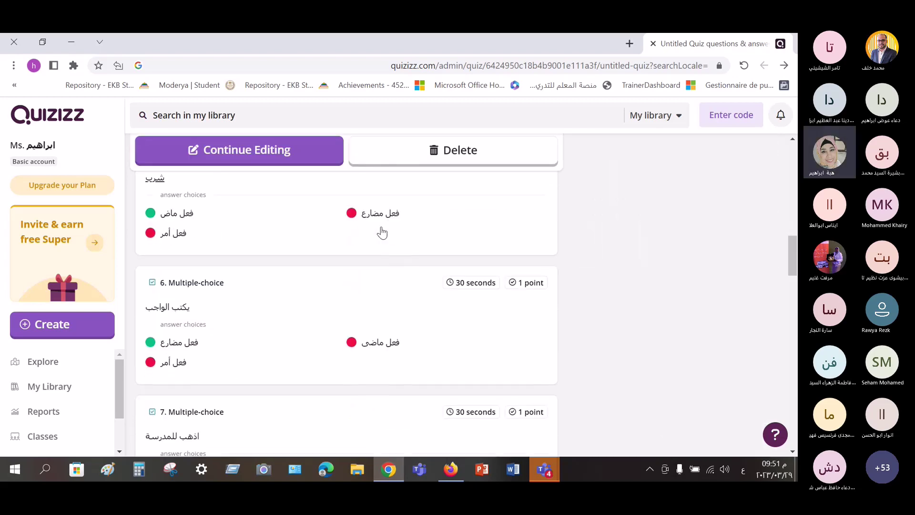
pyautogui.scroll(12, 381, 231)
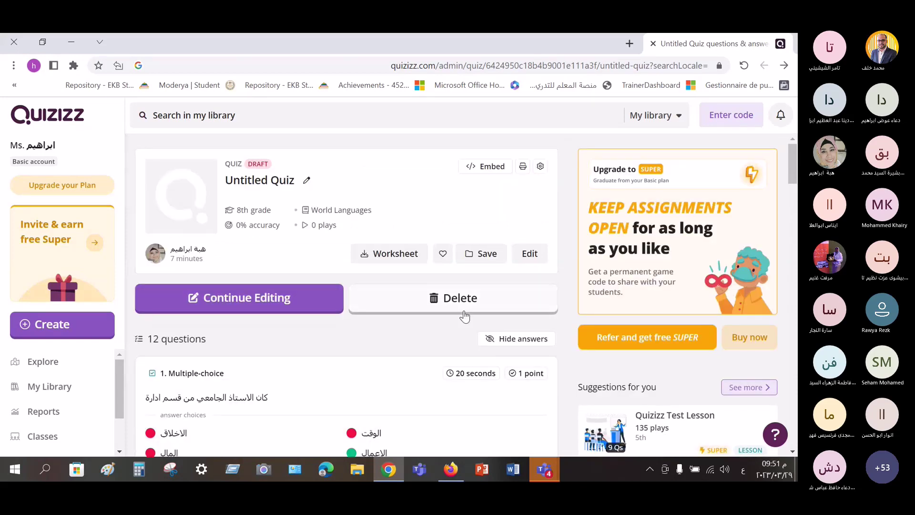
# Continue editing the draft quiz and review its list of questions, including the ones with picture answers
pyautogui.click(247, 304)
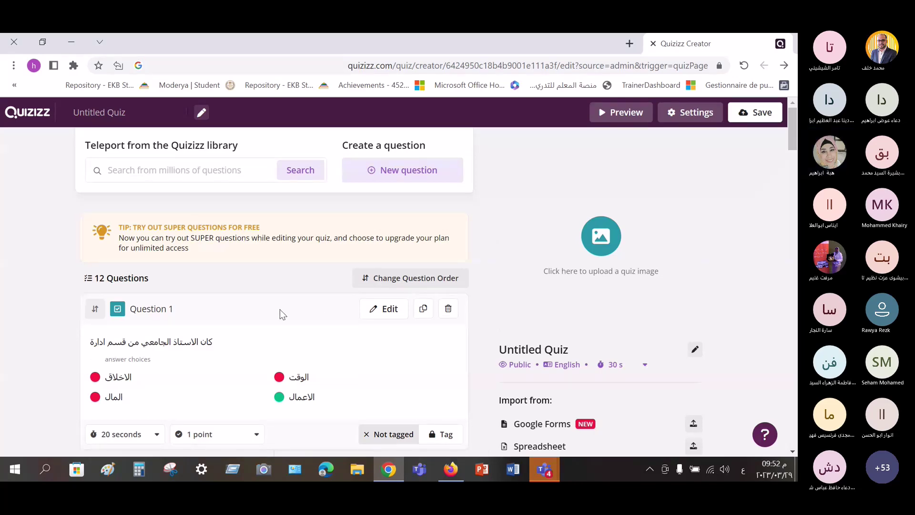
pyautogui.scroll(-10, 228, 267)
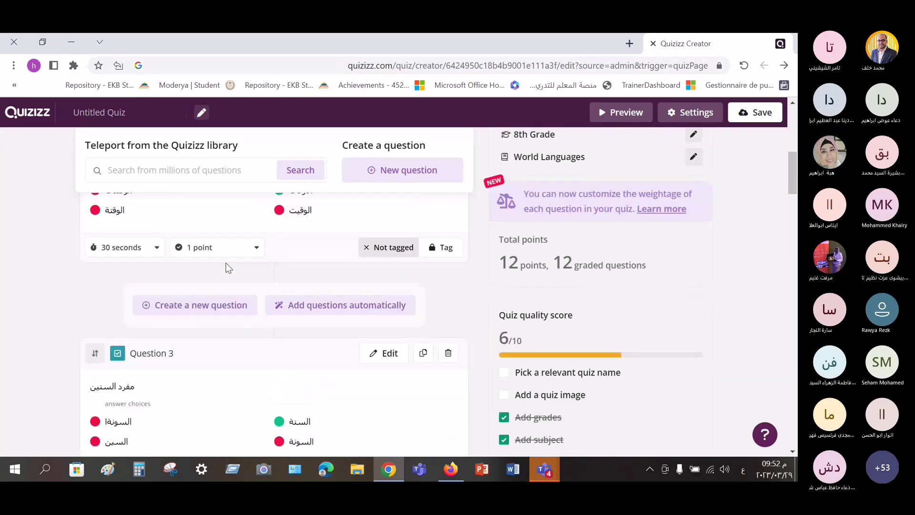
pyautogui.scroll(-8, 228, 267)
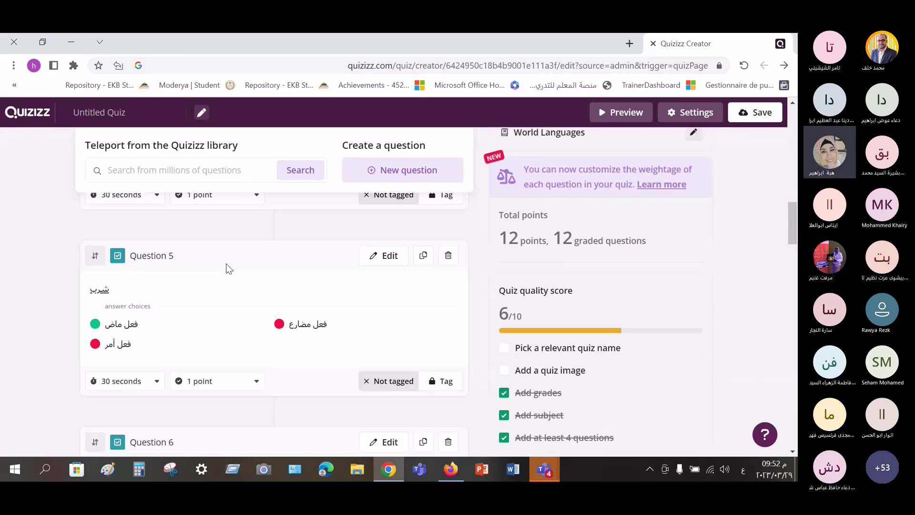
pyautogui.scroll(8, 228, 268)
pyautogui.scroll(8, 229, 268)
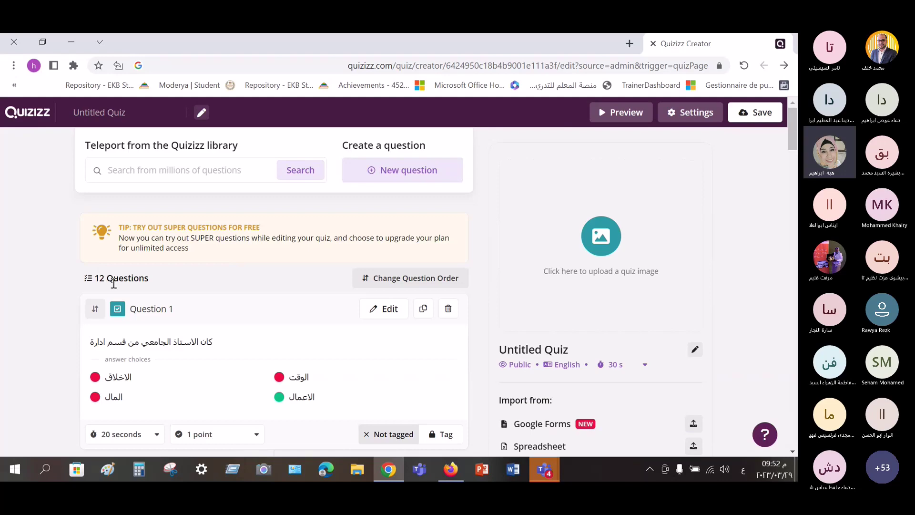
pyautogui.scroll(-1, 147, 344)
pyautogui.scroll(-13, 146, 344)
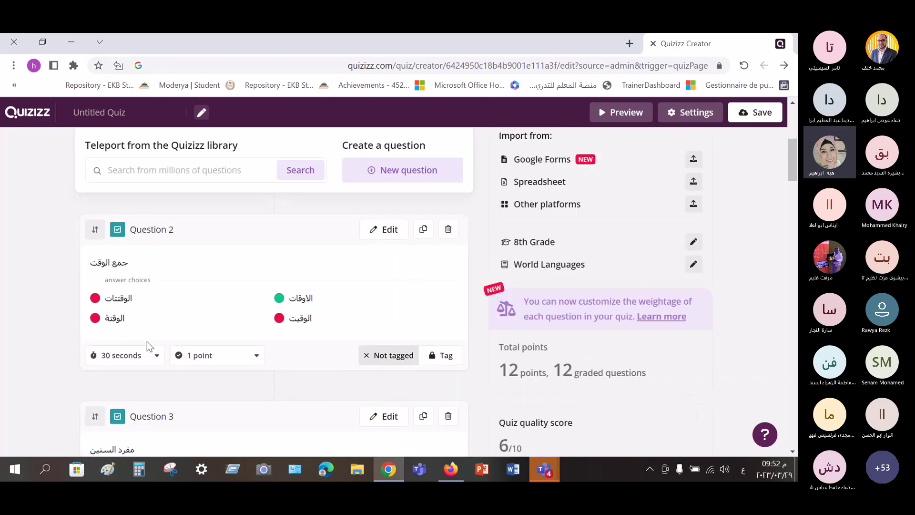
pyautogui.scroll(-15, 150, 344)
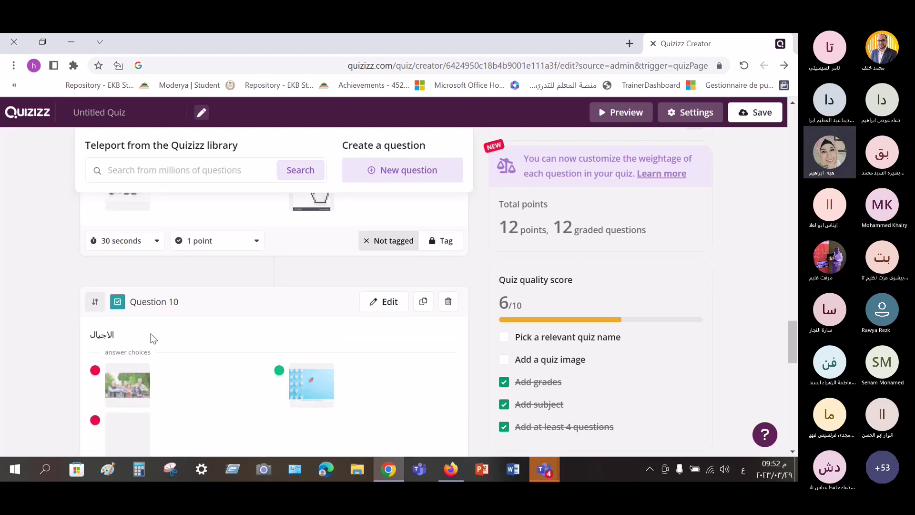
pyautogui.scroll(-3, 152, 336)
pyautogui.scroll(-6, 152, 324)
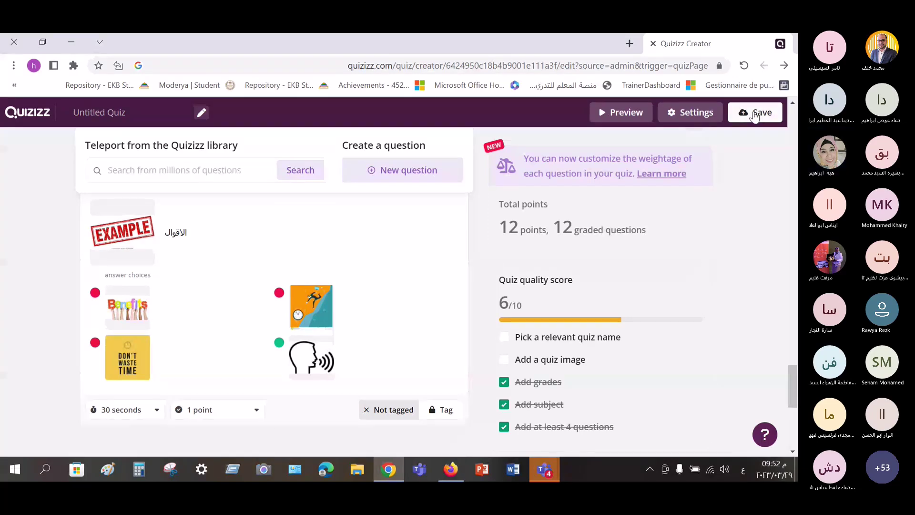
# Start saving the quiz and name it "الكنز قبل ان يضيع"
pyautogui.click(755, 114)
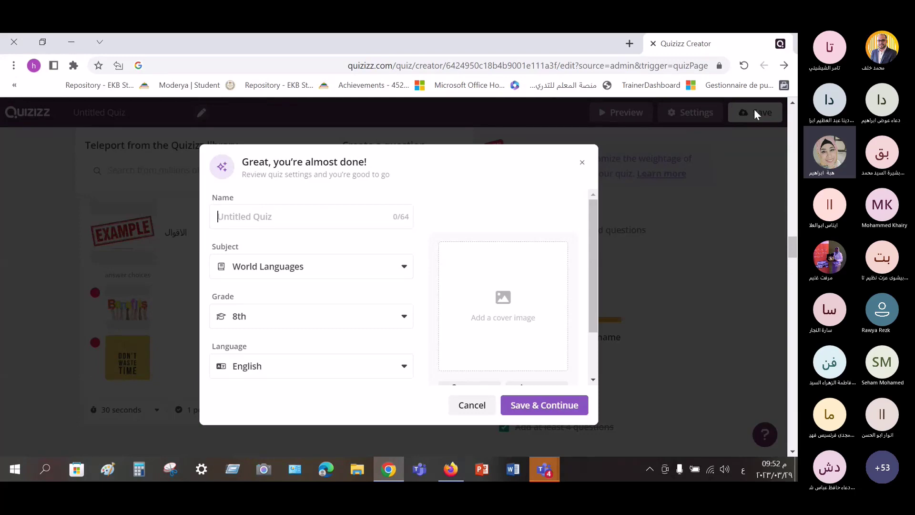
pyautogui.click(309, 220)
pyautogui.write('الكنز قبل ان يضيع')
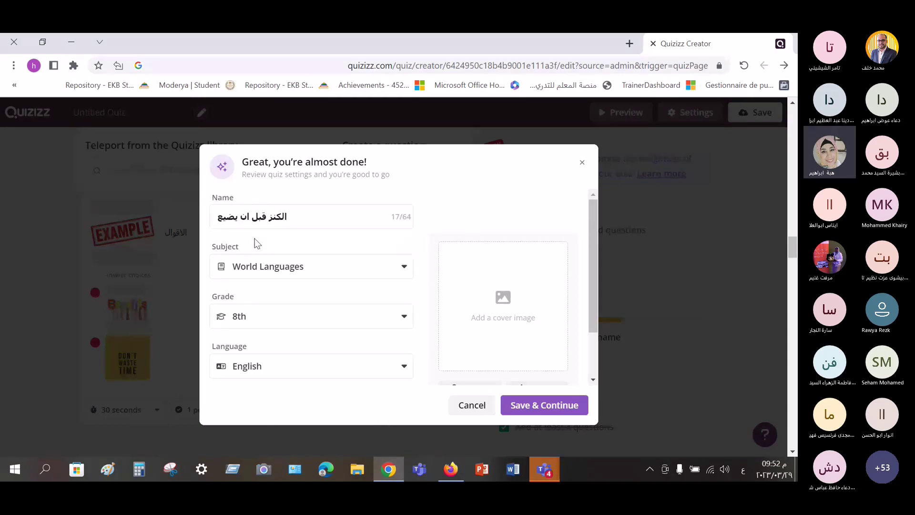
# Browse the available subjects for the quiz and close the list, keeping World Languages
pyautogui.click(403, 267)
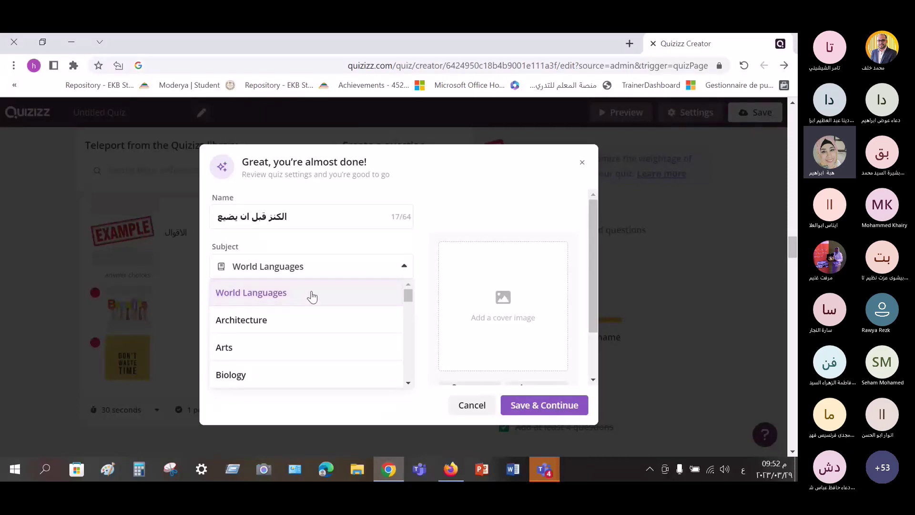
pyautogui.click(404, 268)
pyautogui.click(405, 269)
pyautogui.scroll(-9, 283, 315)
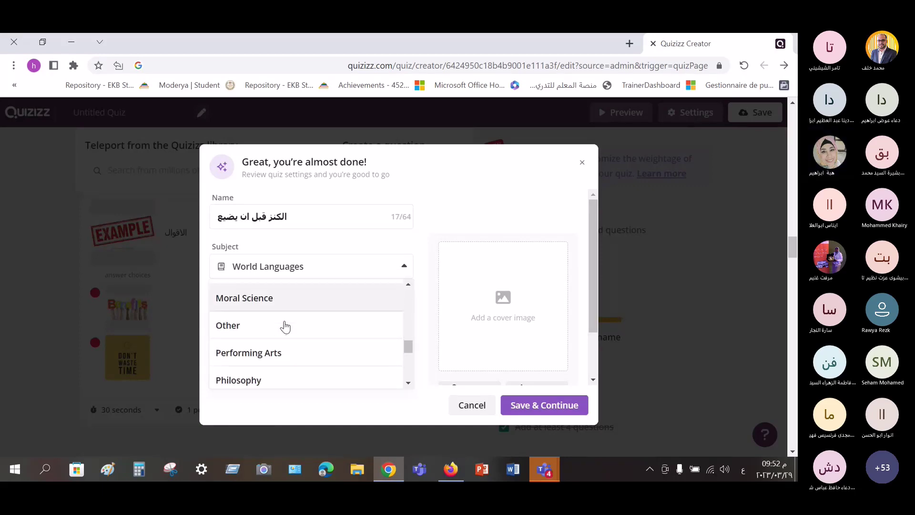
pyautogui.scroll(-4, 285, 327)
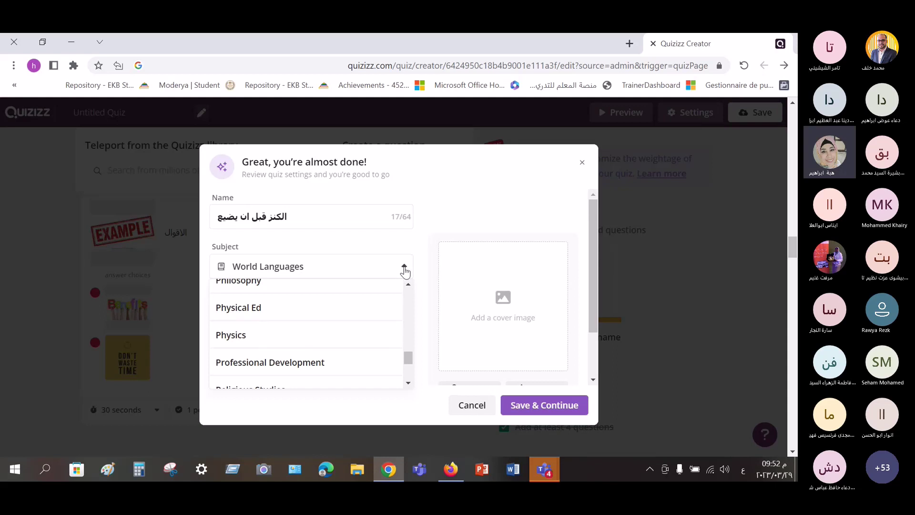
pyautogui.click(405, 270)
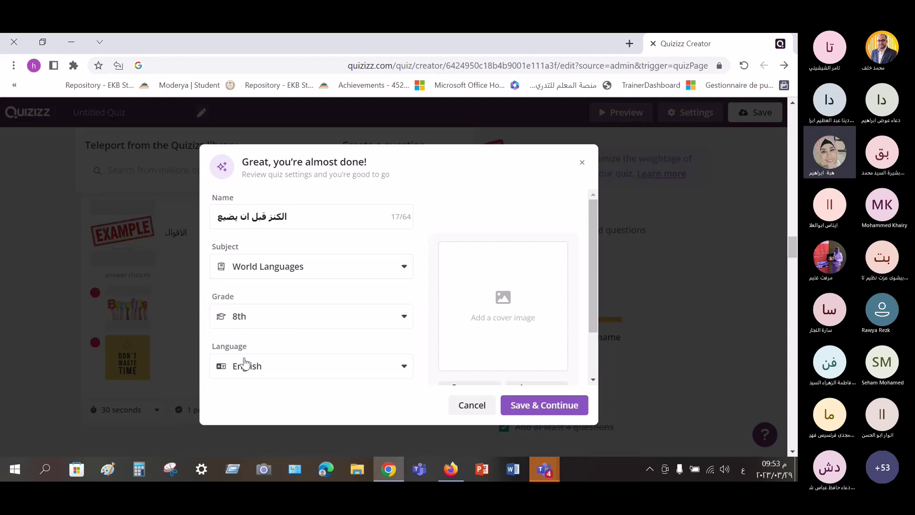
# Set the quiz language to Arabic
pyautogui.click(404, 368)
pyautogui.scroll(-1, 286, 422)
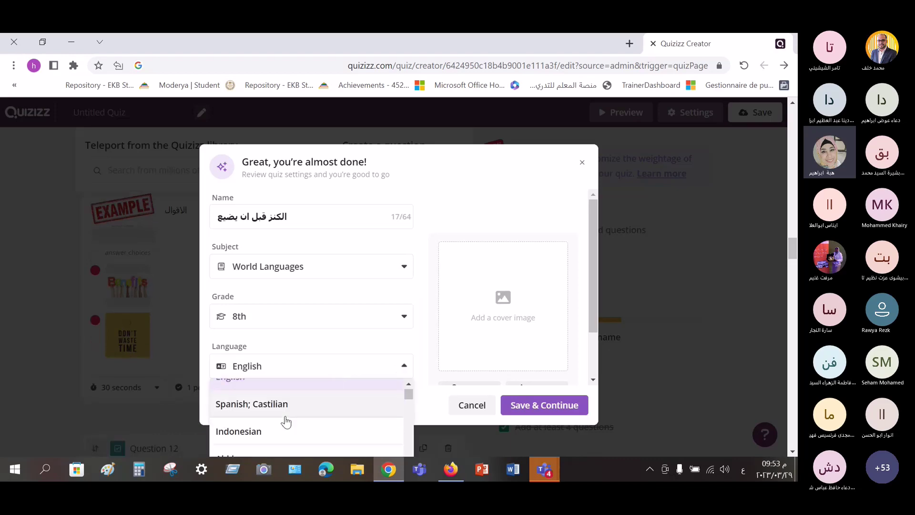
pyautogui.scroll(-3, 286, 422)
pyautogui.scroll(-2, 285, 419)
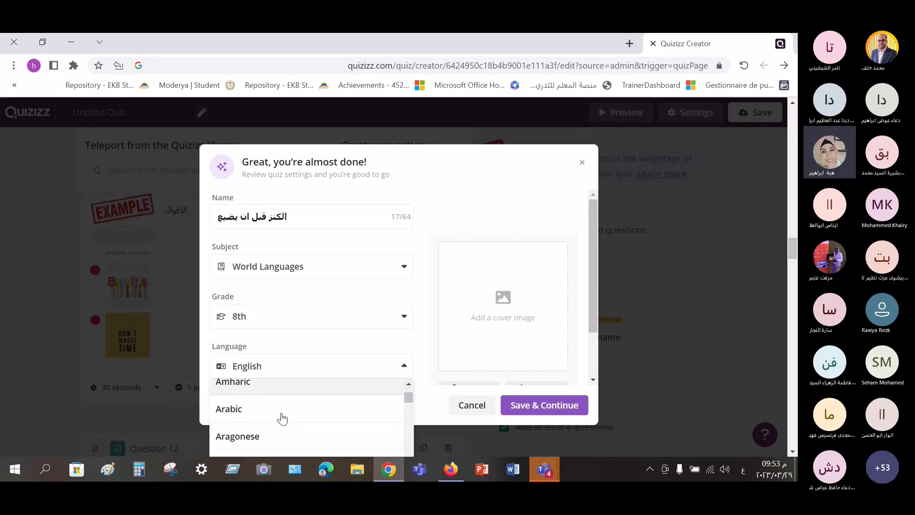
pyautogui.scroll(-1, 283, 419)
pyautogui.click(241, 390)
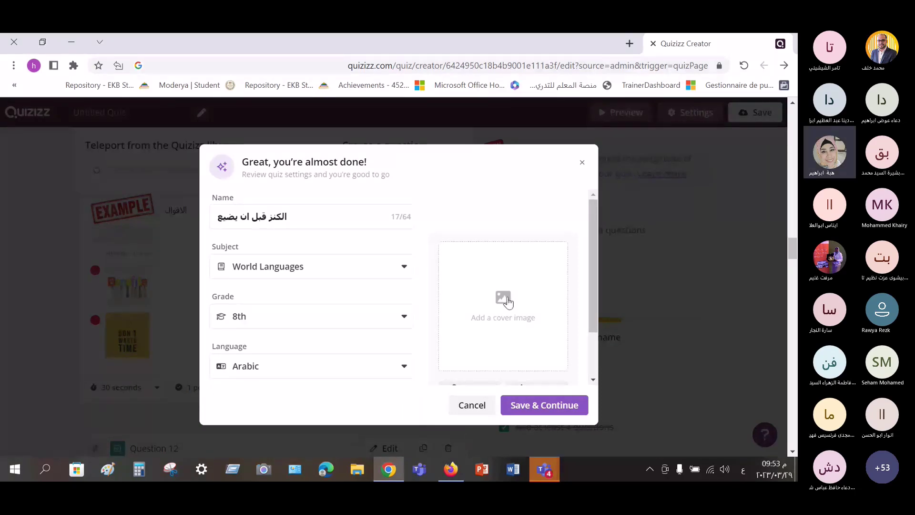
# Start adding a cover image to the quiz and search the online images for "اهمية الوقت"
pyautogui.click(509, 301)
pyautogui.click(397, 317)
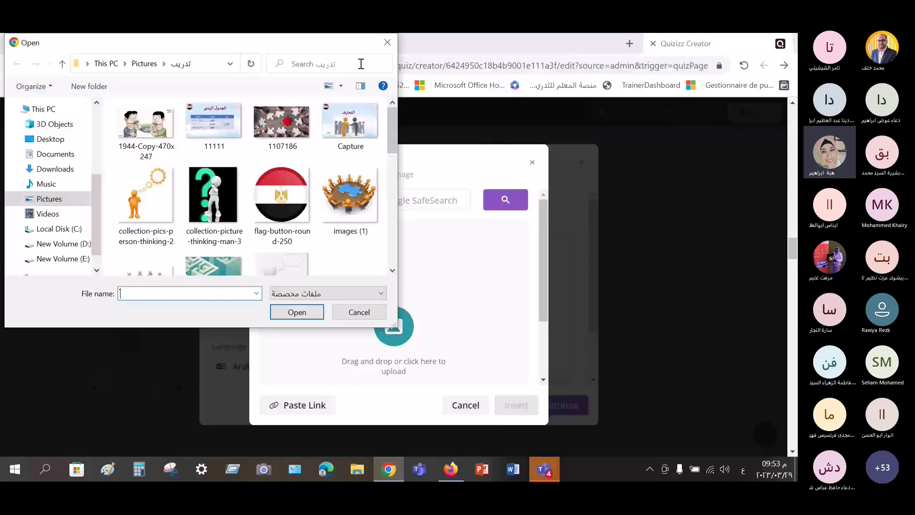
pyautogui.click(388, 42)
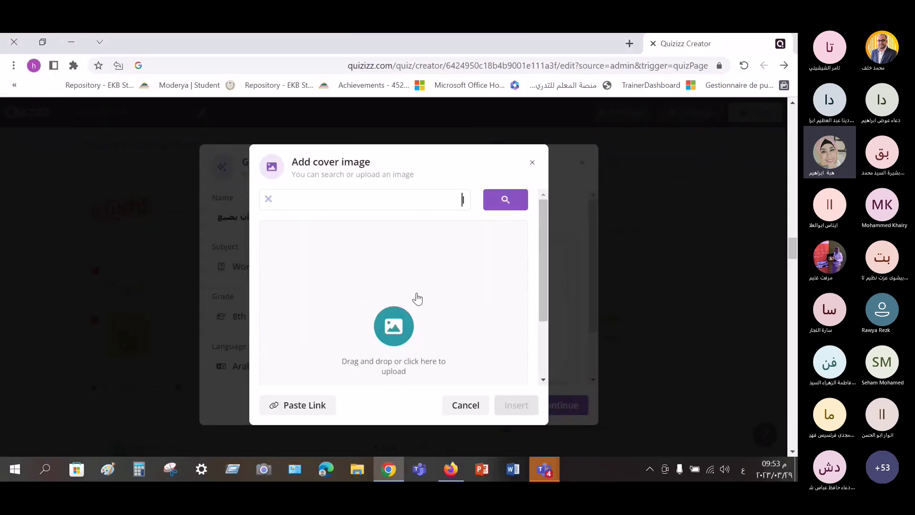
pyautogui.write('اهمية')
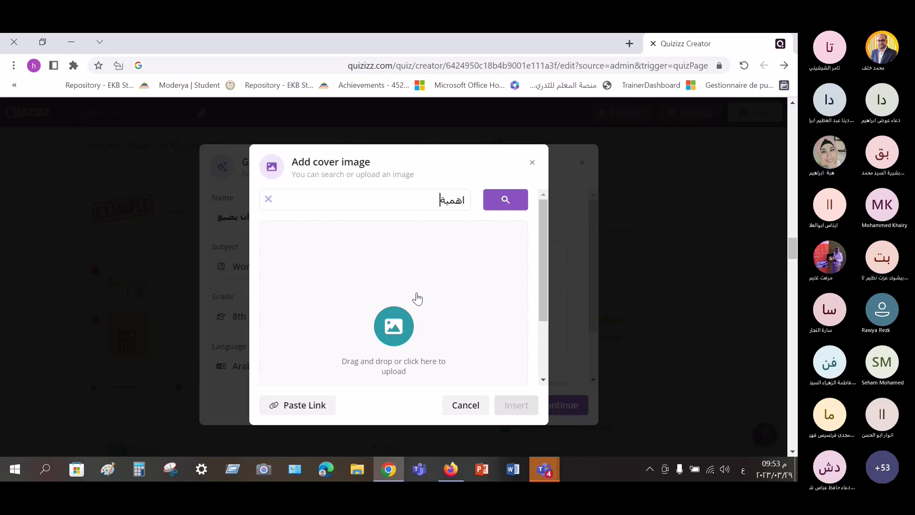
pyautogui.write(' الوقت')
pyautogui.press('Return')
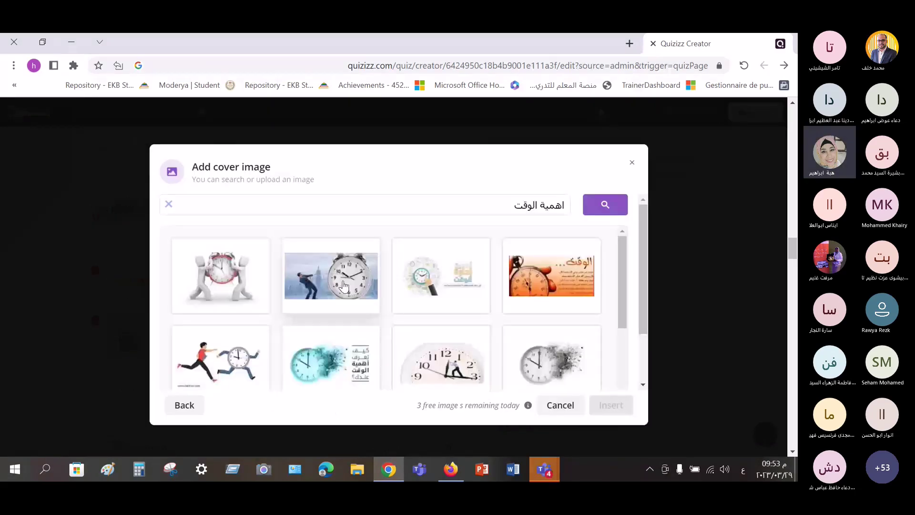
# Insert the illustration of a person running after a clock with arms and legs as the quiz cover
pyautogui.scroll(-2, 237, 312)
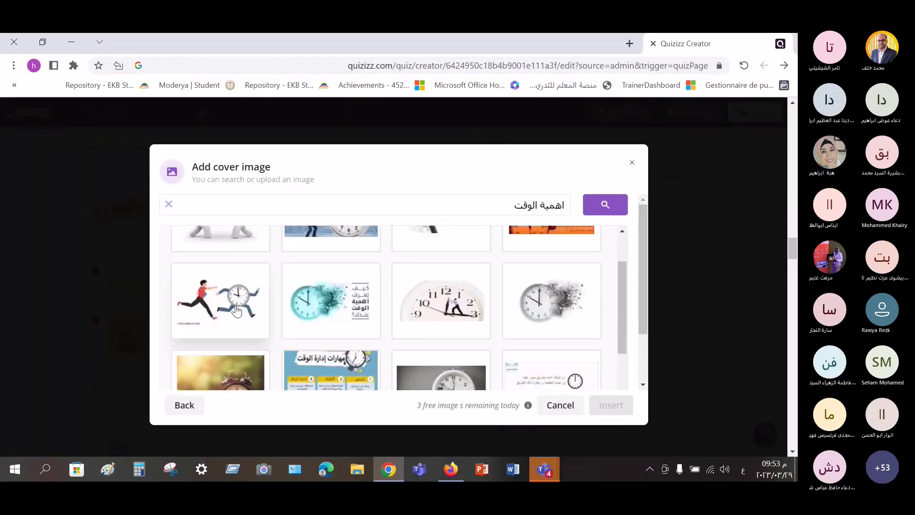
pyautogui.click(237, 312)
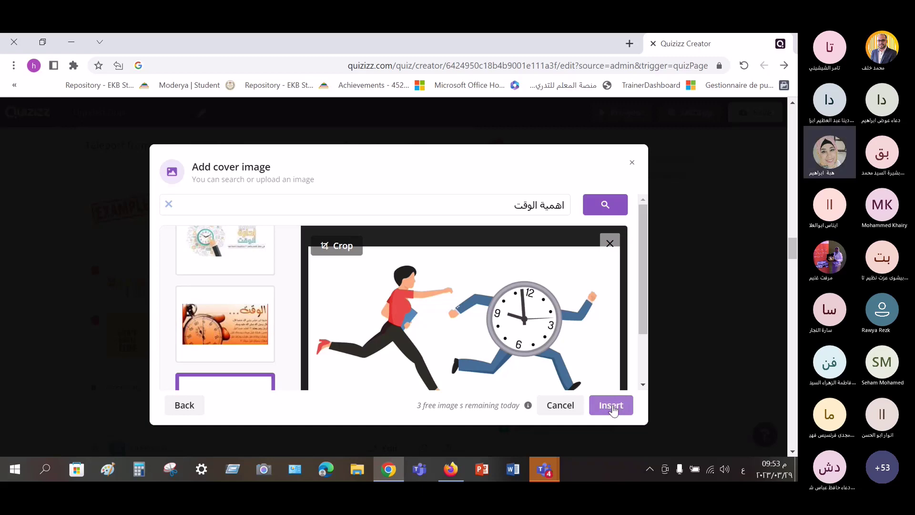
pyautogui.click(612, 408)
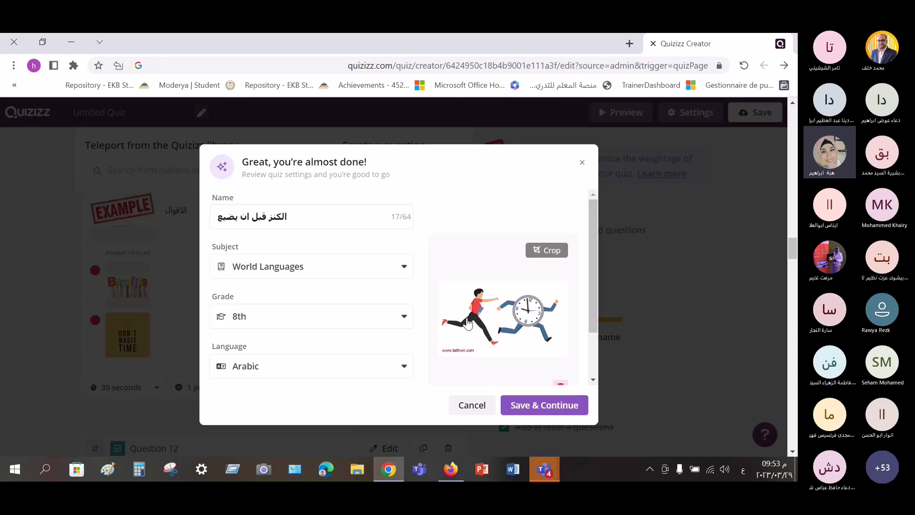
# Check the visibility options, keep the quiz public and visible to everyone, and save it
pyautogui.scroll(-2, 426, 261)
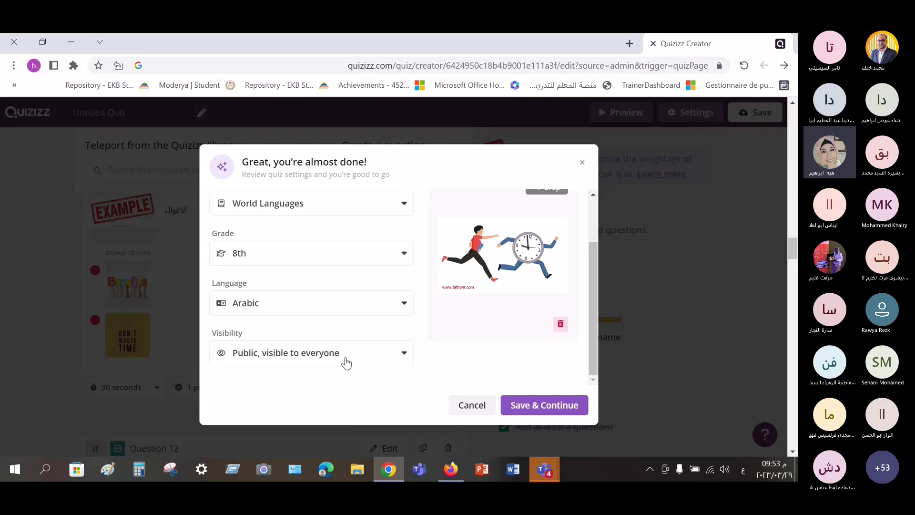
pyautogui.click(403, 354)
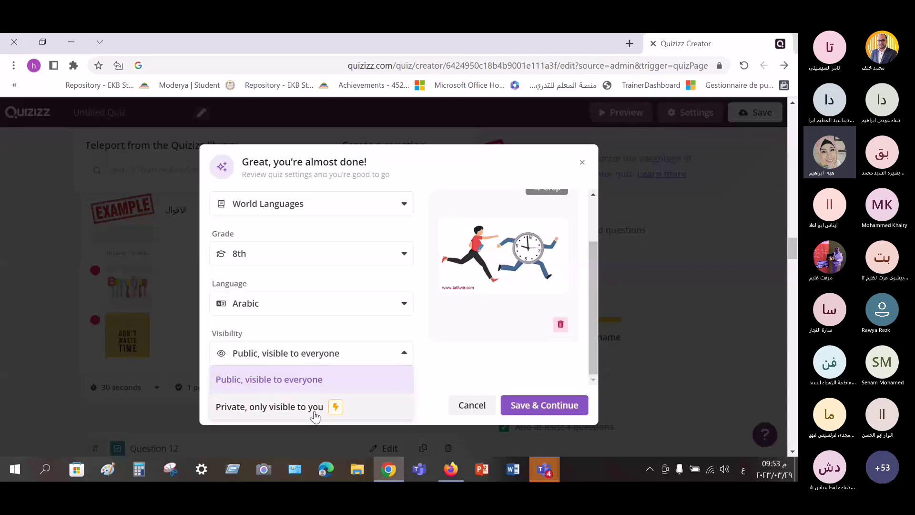
pyautogui.click(404, 356)
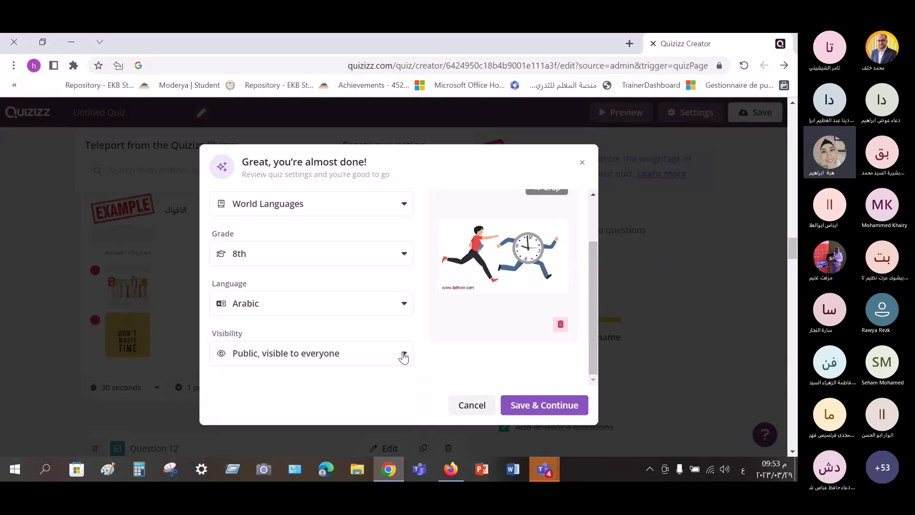
pyautogui.click(547, 409)
pyautogui.click(546, 408)
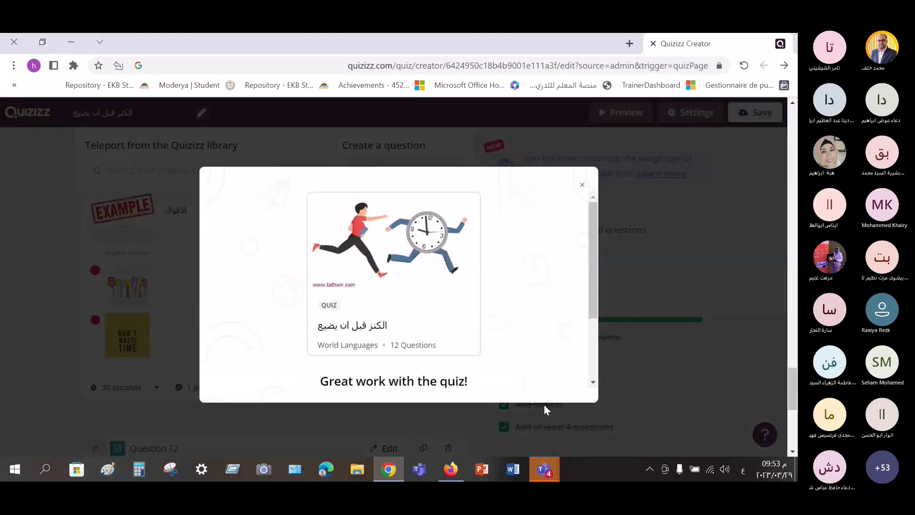
# Review the saved quiz summary and start a live, instructor-led quiz from it
pyautogui.scroll(-3, 491, 324)
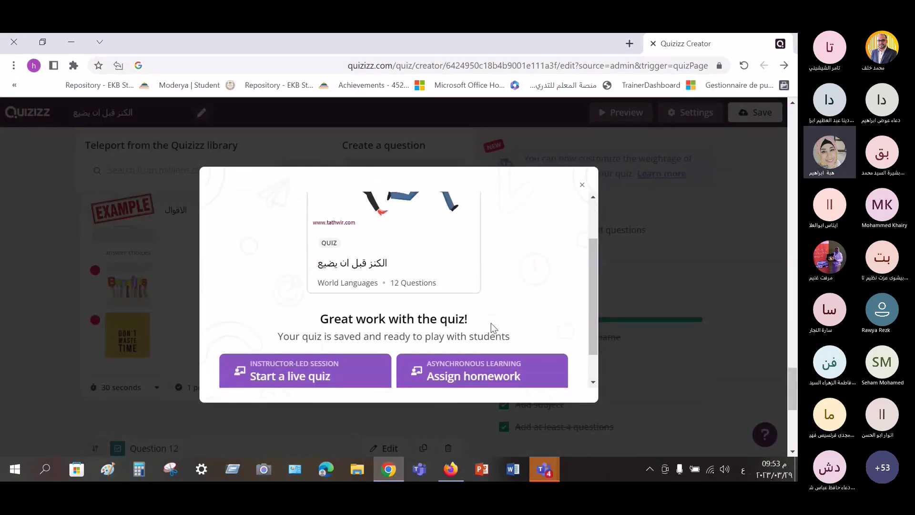
pyautogui.scroll(3, 477, 310)
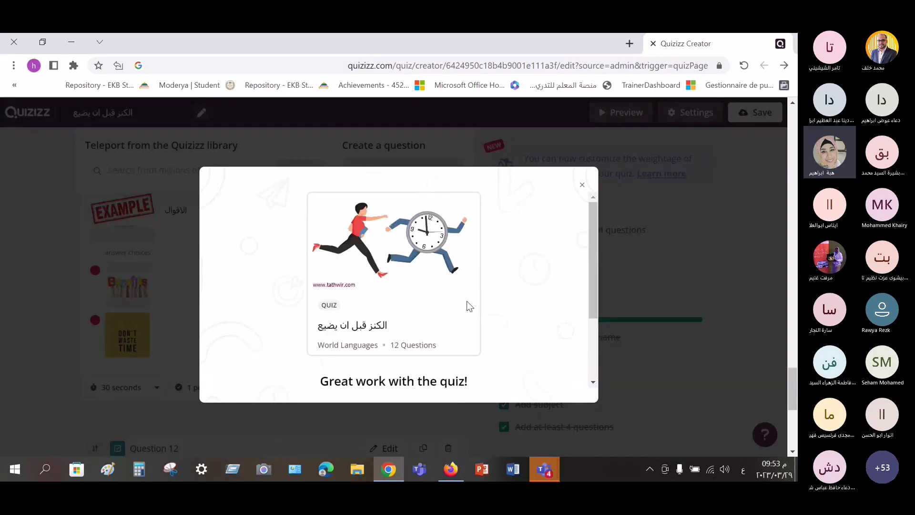
pyautogui.scroll(-2, 467, 302)
pyautogui.scroll(-1, 467, 301)
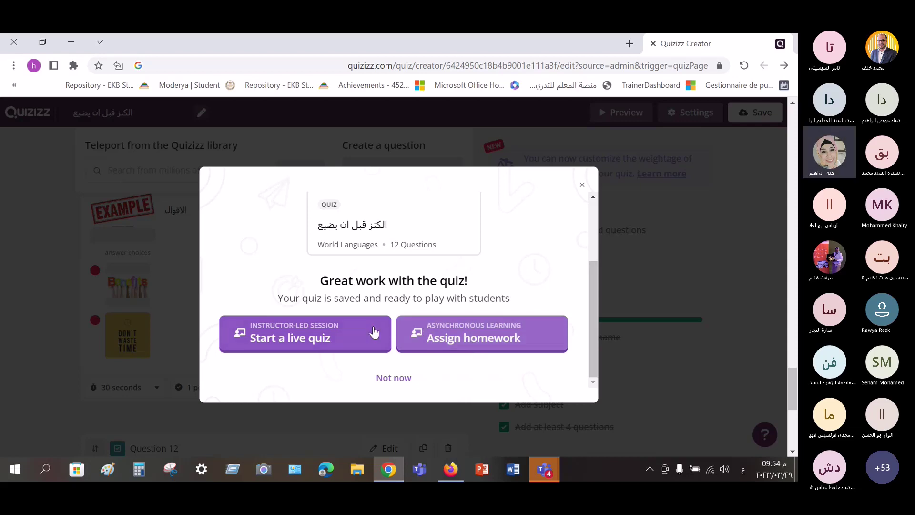
pyautogui.click(291, 341)
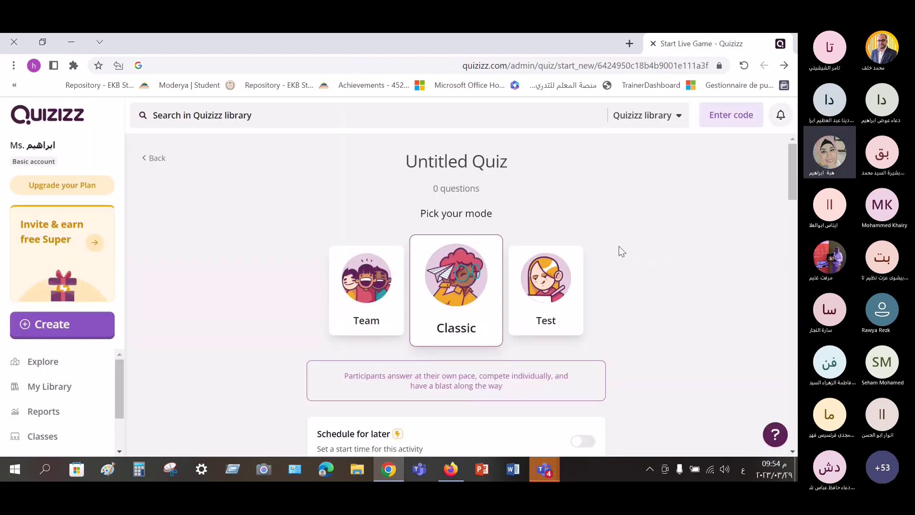
# Review the live game modes and launch options, and examine the choices for participant attempts without changing them
pyautogui.scroll(-1, 619, 250)
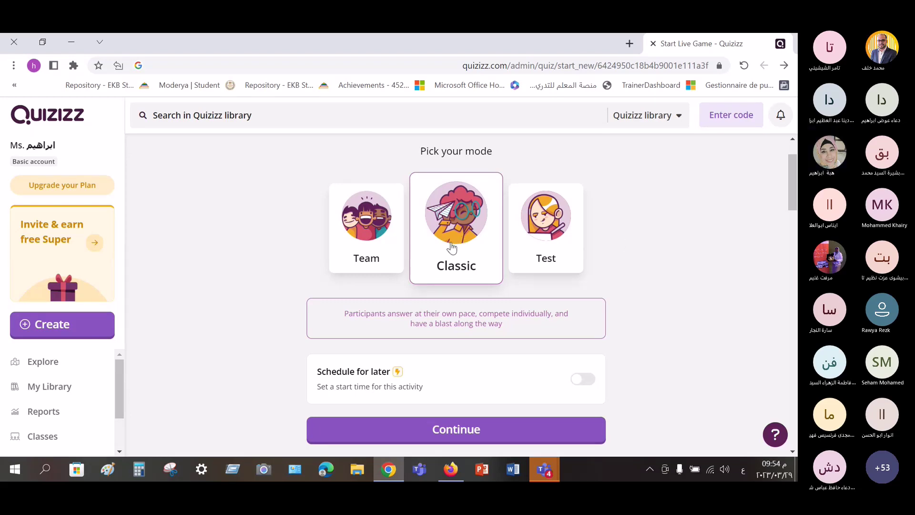
pyautogui.scroll(-8, 451, 246)
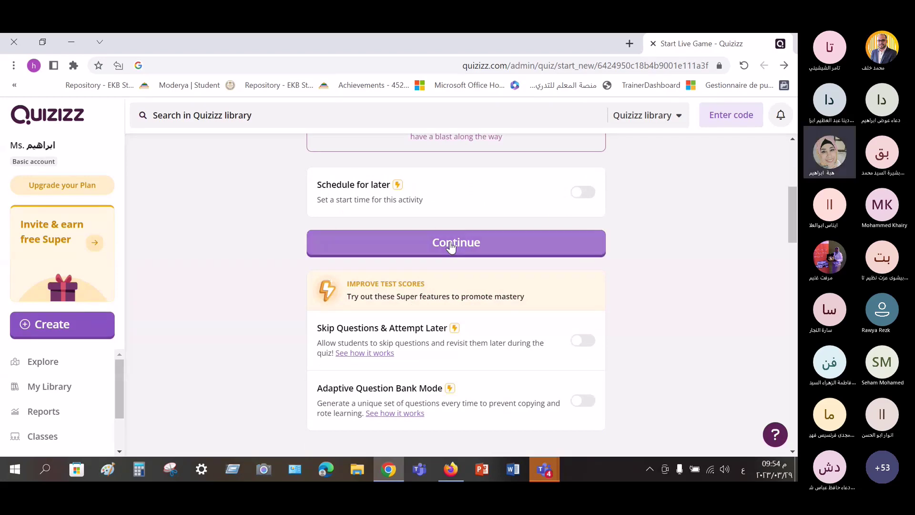
pyautogui.scroll(-3, 451, 246)
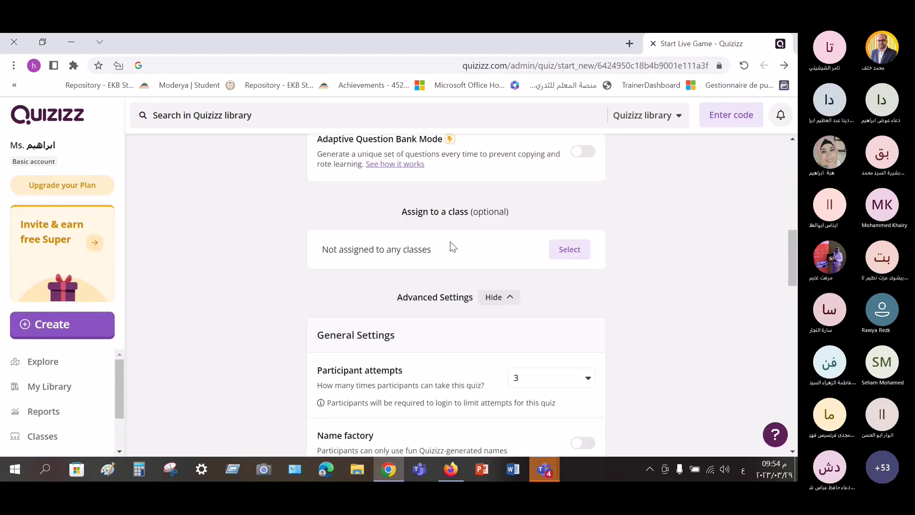
pyautogui.scroll(-2, 451, 246)
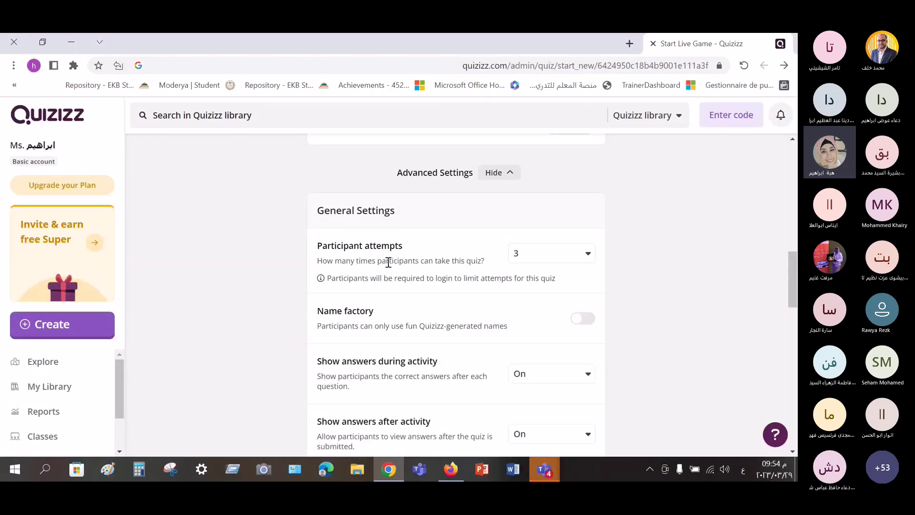
pyautogui.click(588, 253)
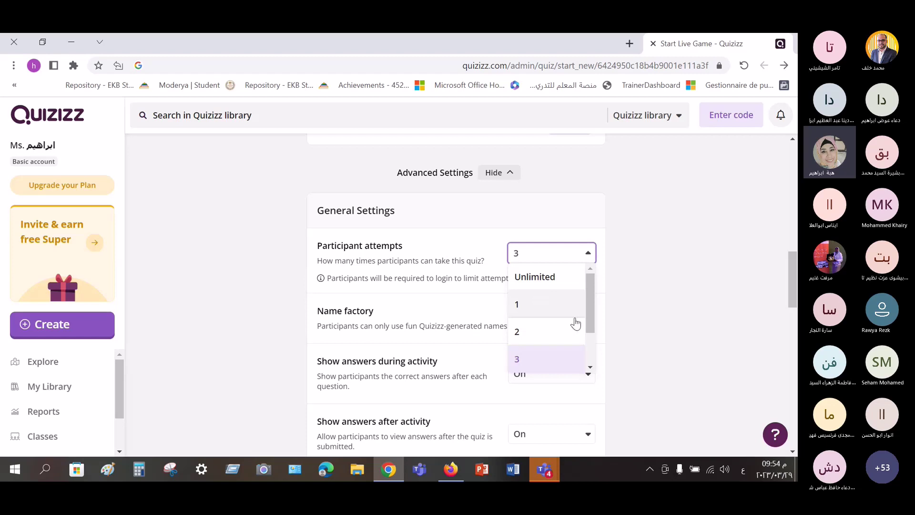
pyautogui.scroll(-1, 575, 324)
pyautogui.scroll(1, 580, 318)
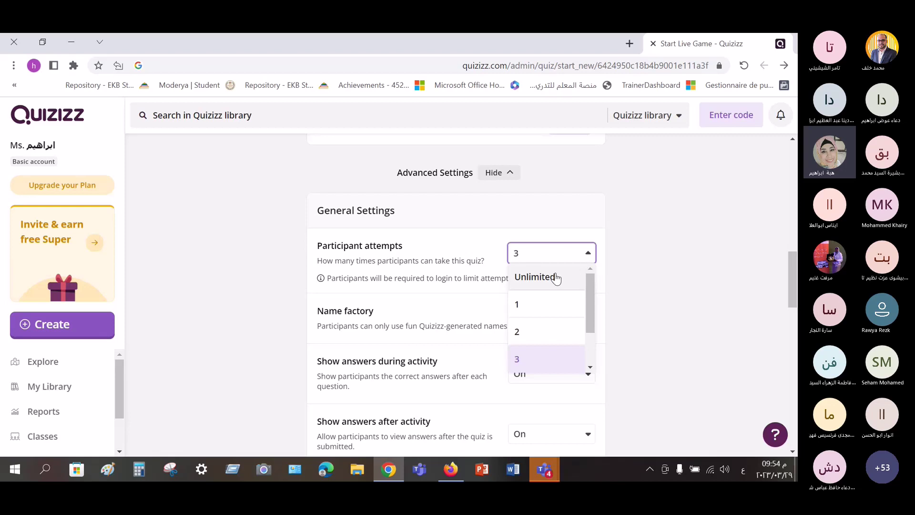
pyautogui.click(594, 216)
# Examine the Name factory setting and the choices for showing answers during the activity, keeping answers On
pyautogui.scroll(-1, 585, 276)
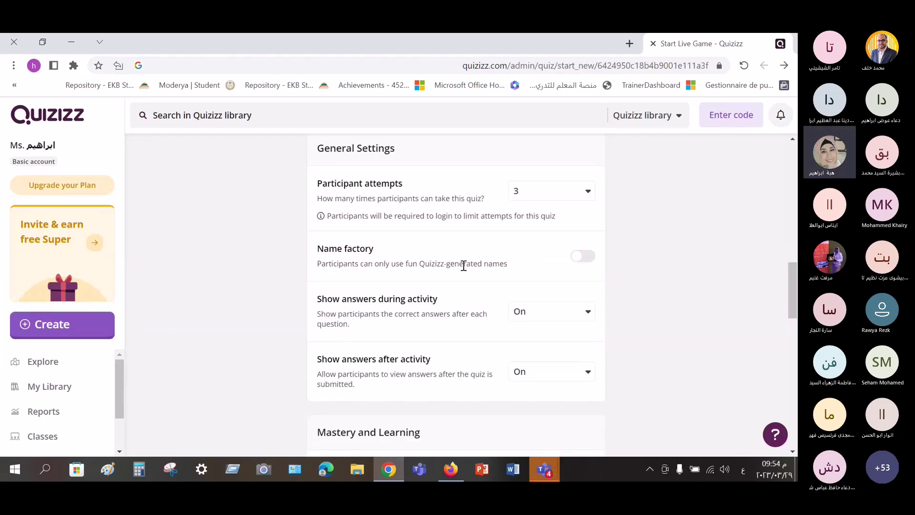
pyautogui.scroll(-1, 471, 264)
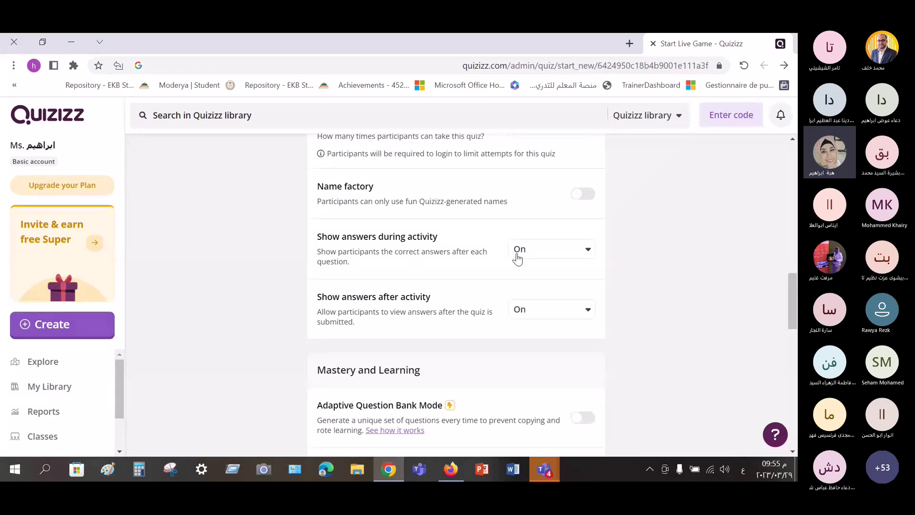
pyautogui.click(590, 254)
pyautogui.click(552, 256)
pyautogui.scroll(-1, 414, 296)
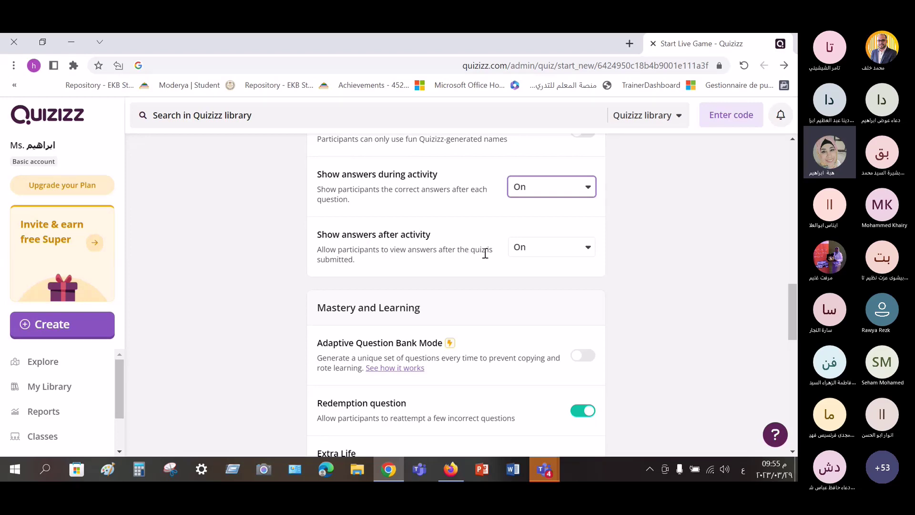
# Review the Mastery and Learning settings and the Activity Settings, including redemption questions, power-ups, question timer and shuffling
pyautogui.scroll(-1, 485, 254)
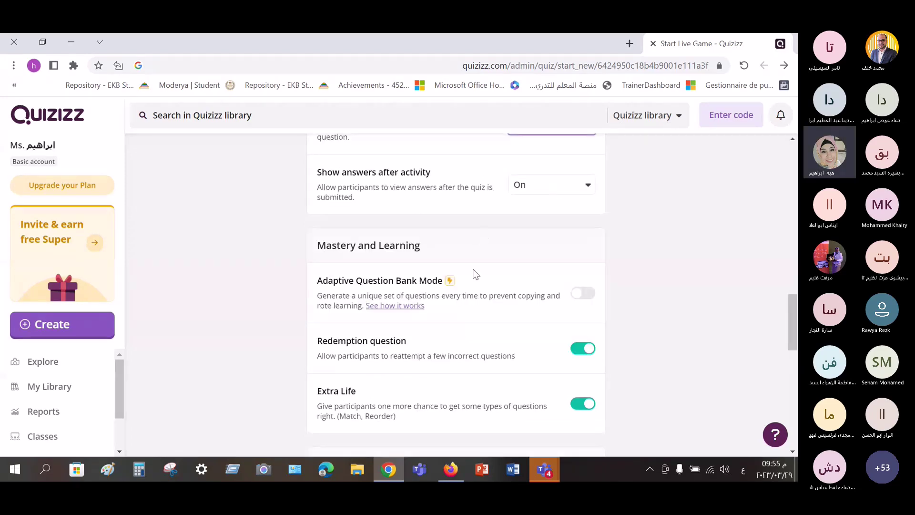
pyautogui.scroll(-3, 473, 271)
pyautogui.scroll(-1, 473, 269)
pyautogui.scroll(1, 473, 269)
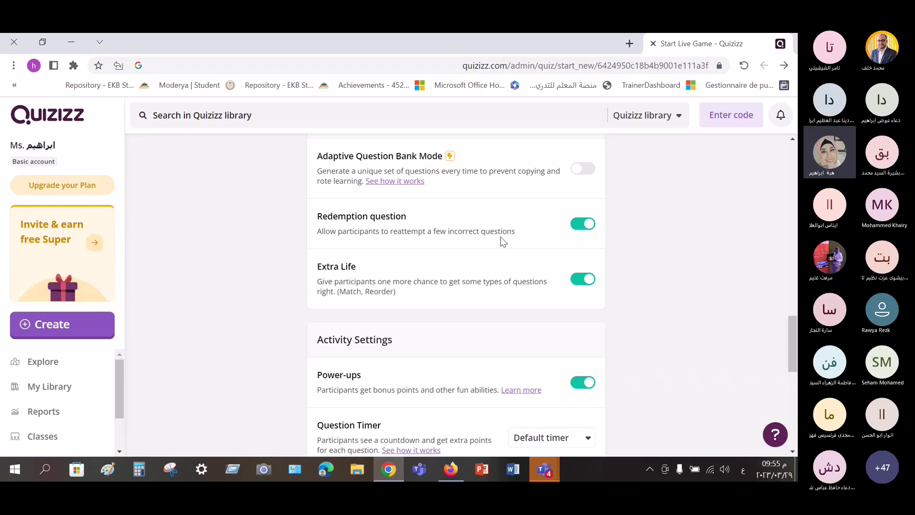
pyautogui.scroll(-2, 500, 236)
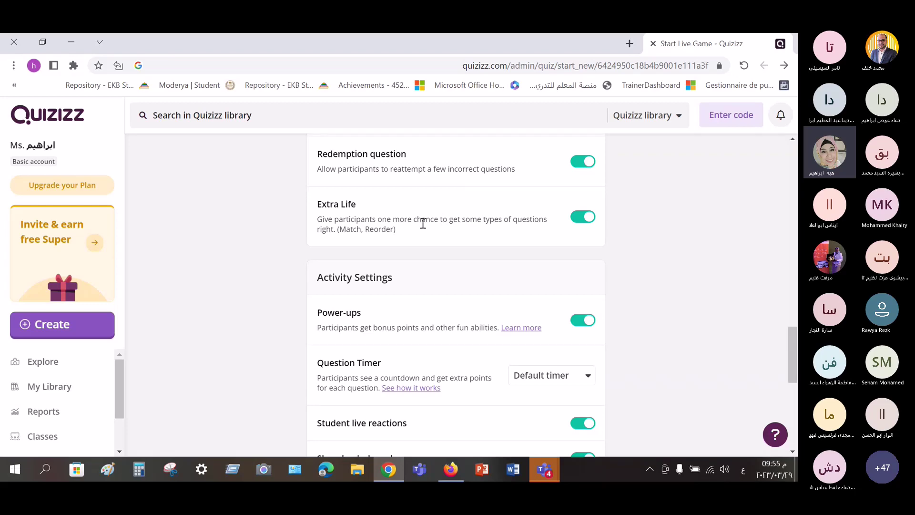
pyautogui.scroll(-2, 533, 228)
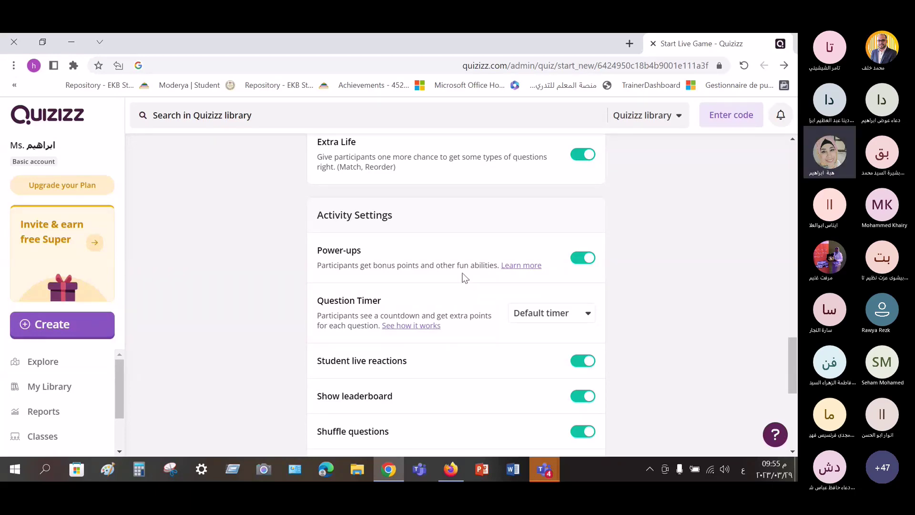
pyautogui.scroll(-1, 464, 280)
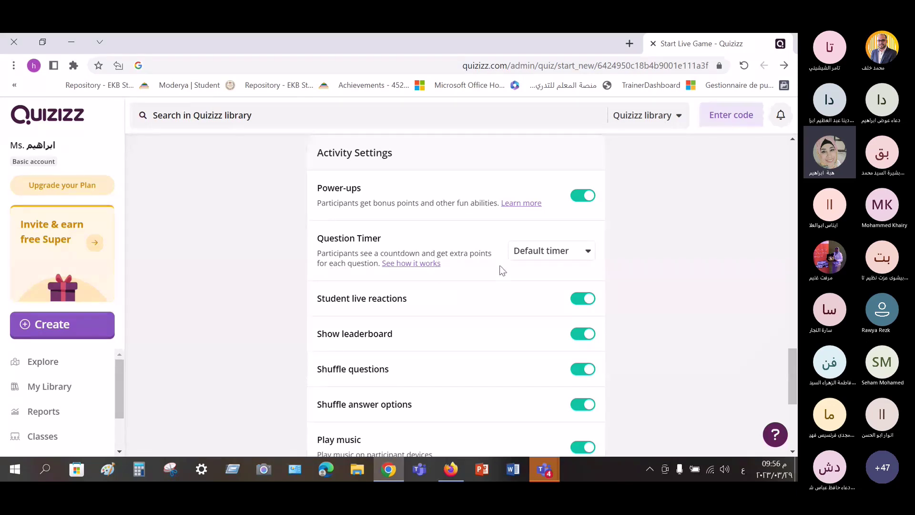
pyautogui.scroll(-1, 460, 265)
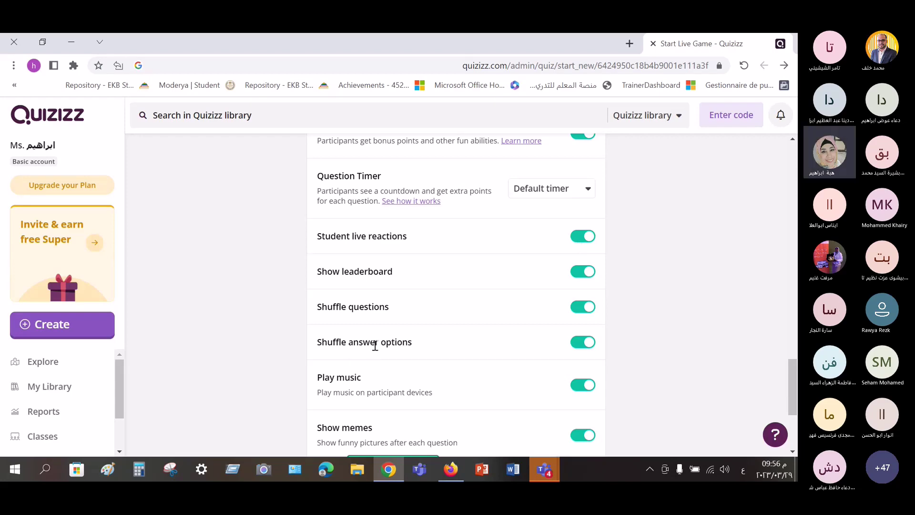
pyautogui.scroll(-2, 376, 346)
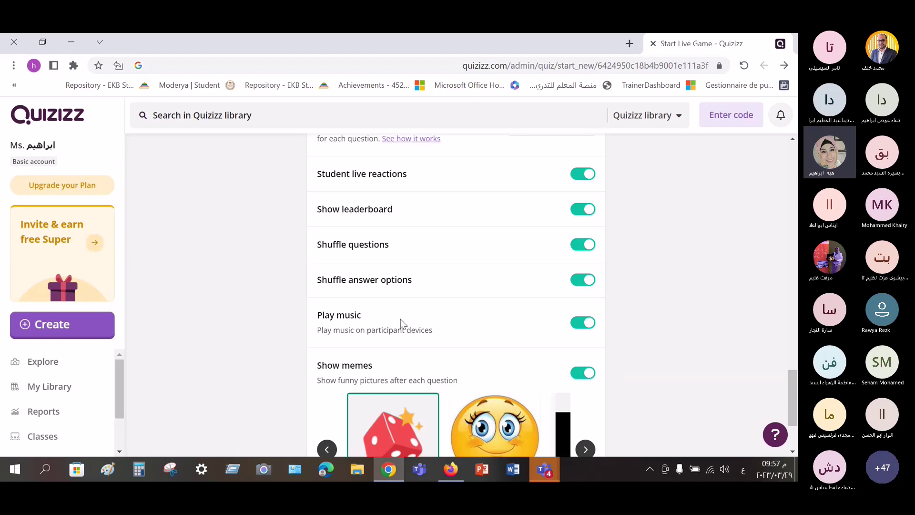
# Browse the meme sets that can be shown after each question, keeping Random selected
pyautogui.scroll(-1, 377, 369)
pyautogui.scroll(-1, 353, 317)
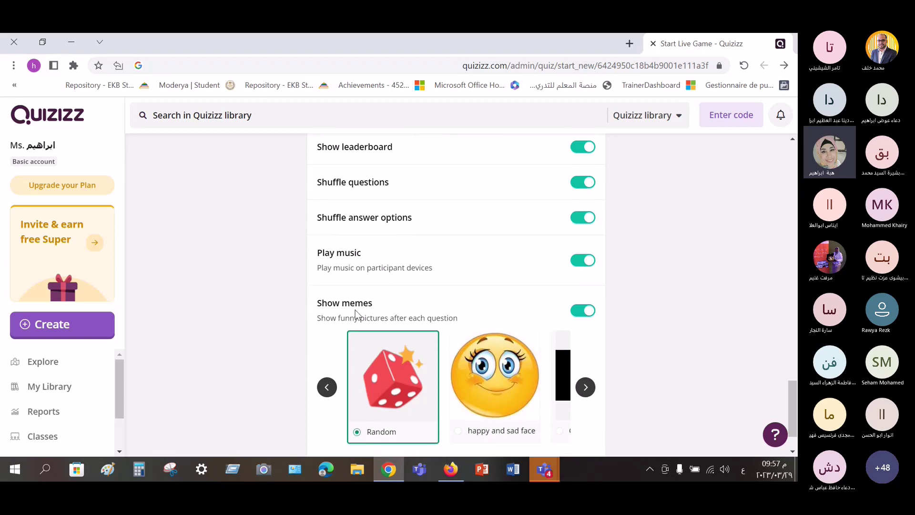
pyautogui.scroll(-2, 355, 310)
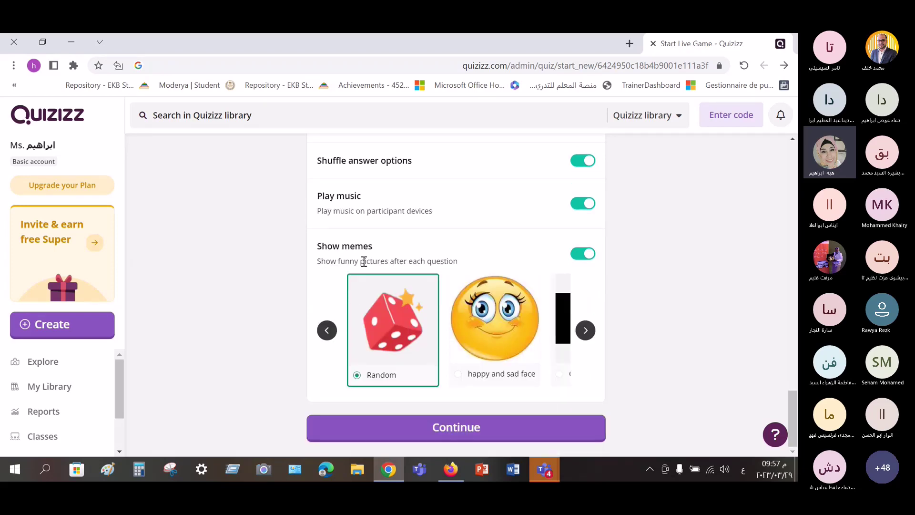
pyautogui.click(586, 331)
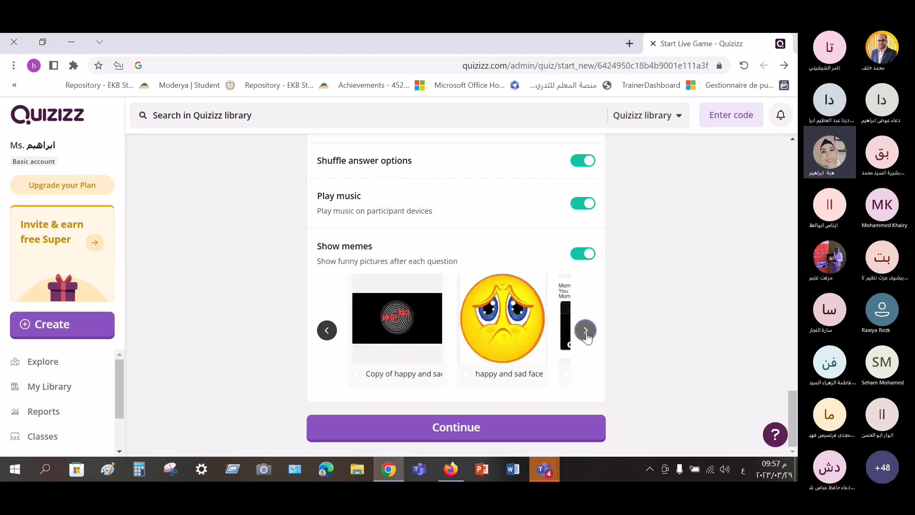
pyautogui.click(586, 331)
pyautogui.click(327, 331)
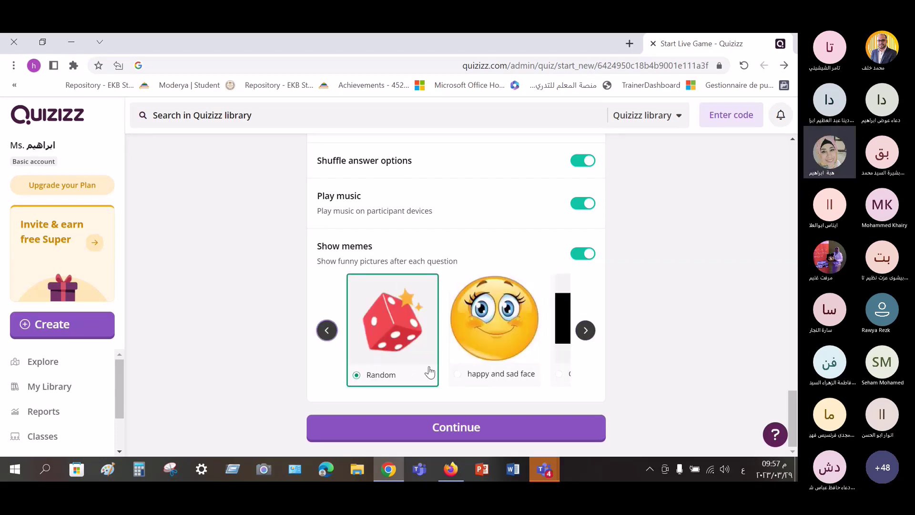
# Select the smiling "happy and sad face" meme set and continue to the live game's waiting dashboard, dismissing the audio download overlay
pyautogui.click(458, 379)
pyautogui.click(585, 332)
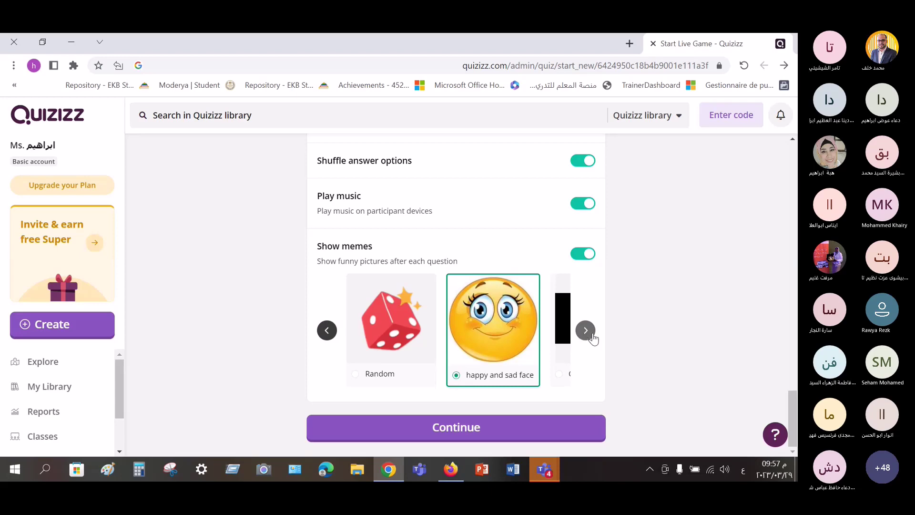
pyautogui.click(443, 379)
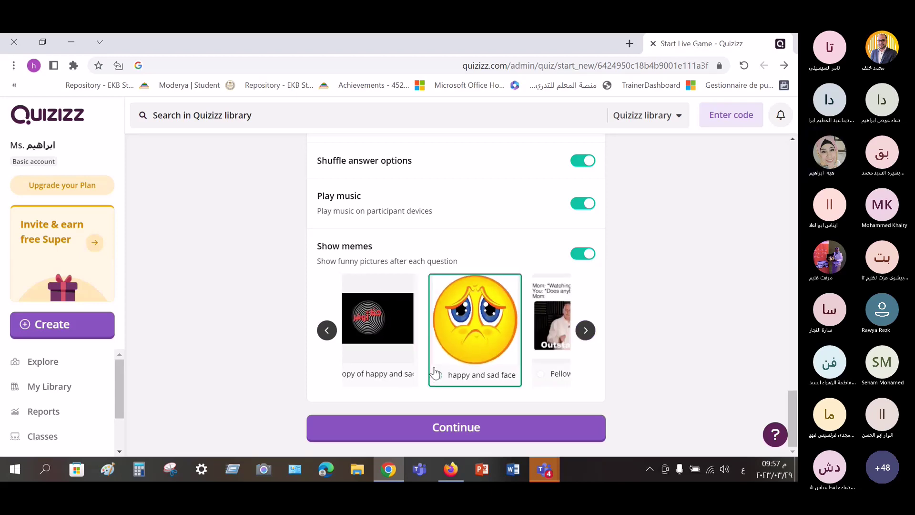
pyautogui.click(326, 333)
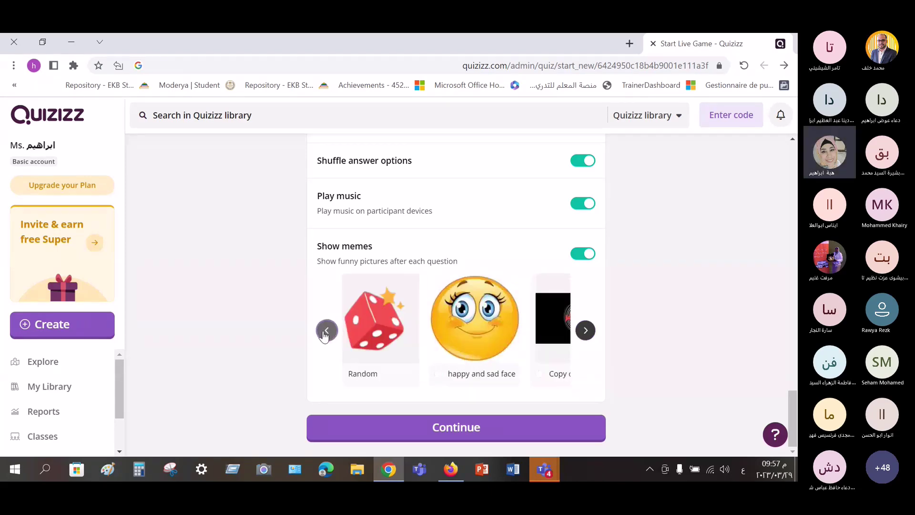
pyautogui.click(451, 377)
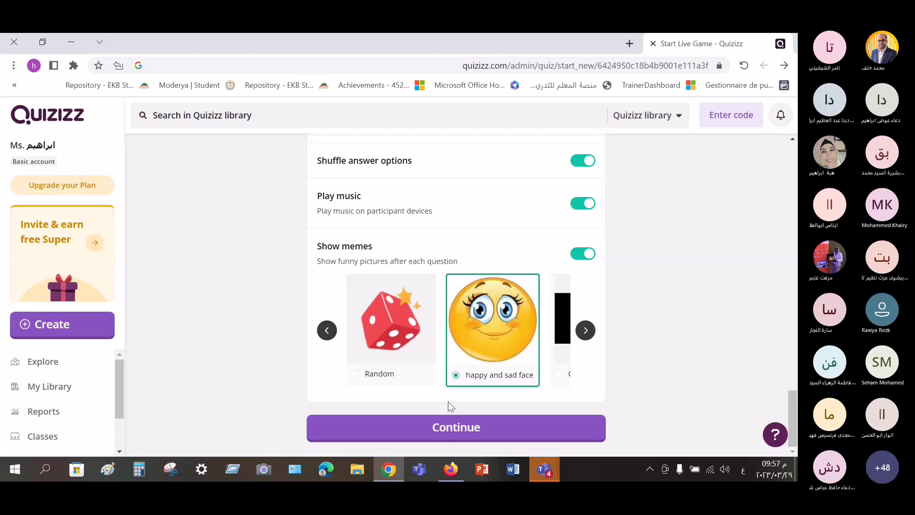
pyautogui.click(448, 430)
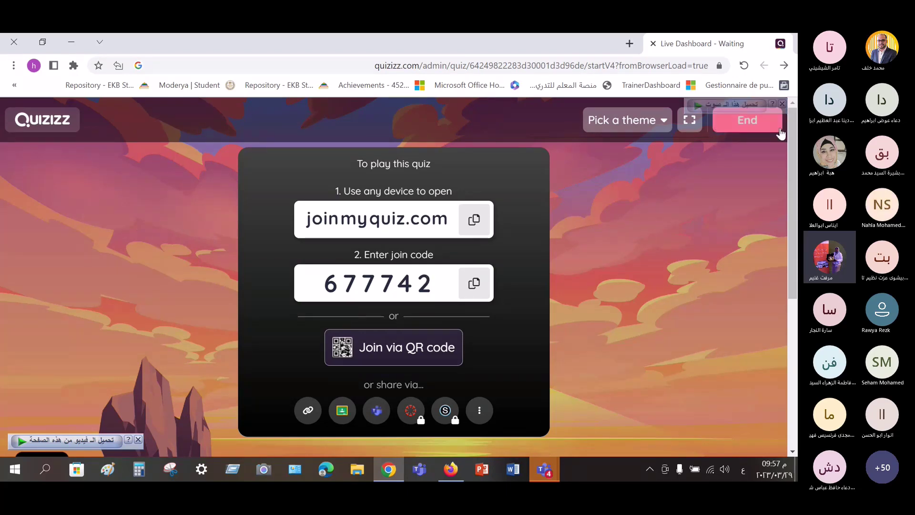
pyautogui.click(783, 104)
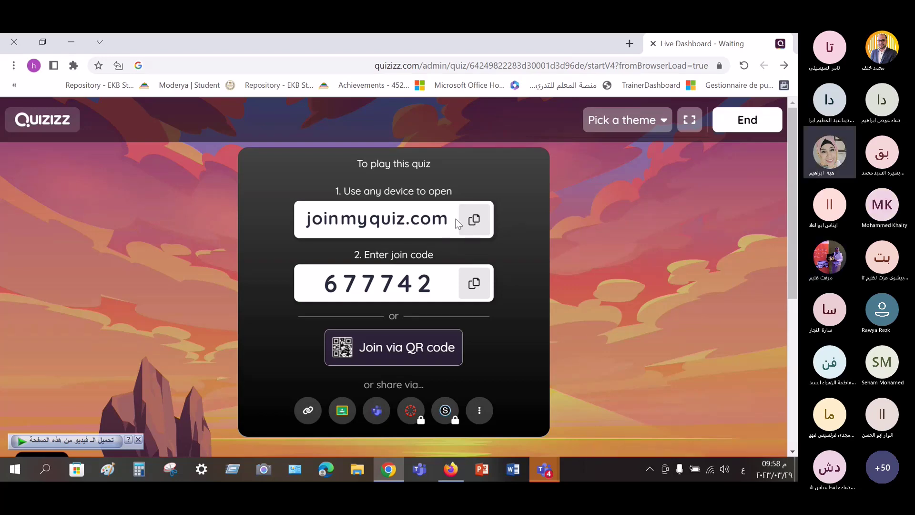
# Copy the game link, send it in the Microsoft Teams meeting chat, and return to the Live Dashboard in Chrome
pyautogui.click(473, 221)
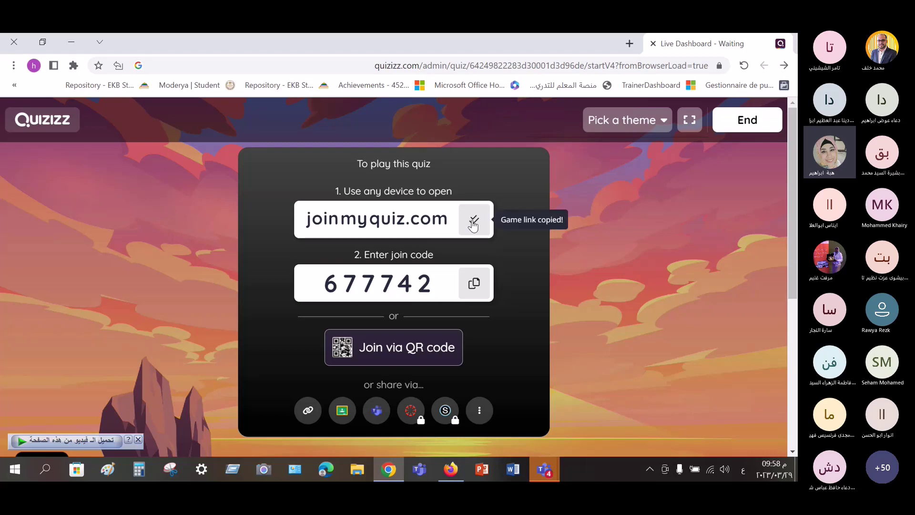
pyautogui.click(545, 469)
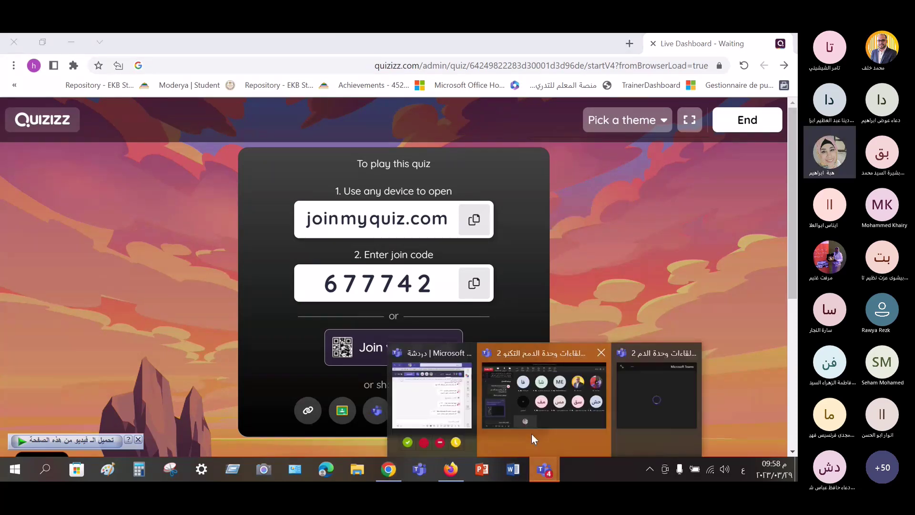
pyautogui.click(567, 415)
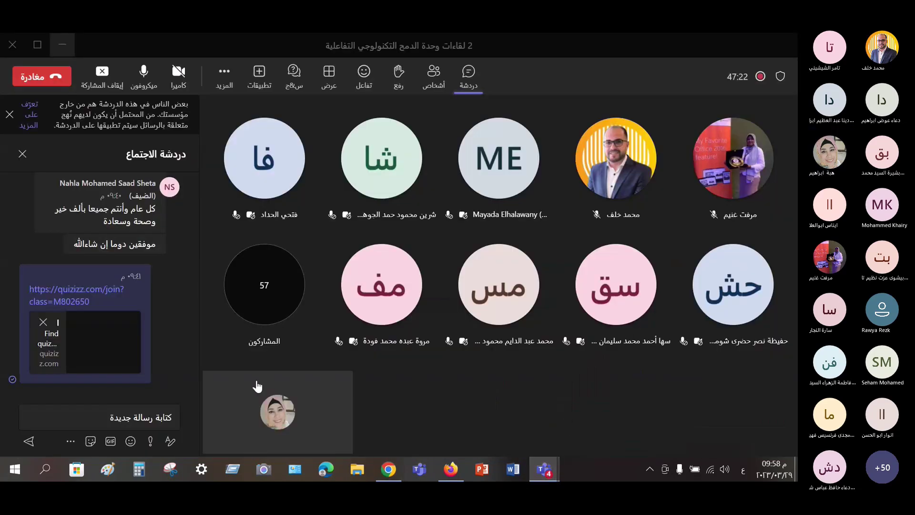
pyautogui.rightClick(102, 422)
pyautogui.click(122, 413)
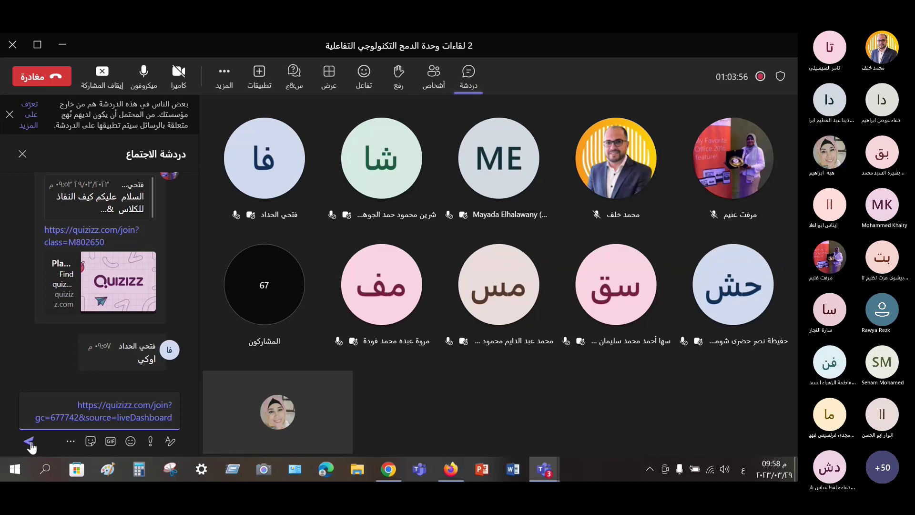
pyautogui.press('Return')
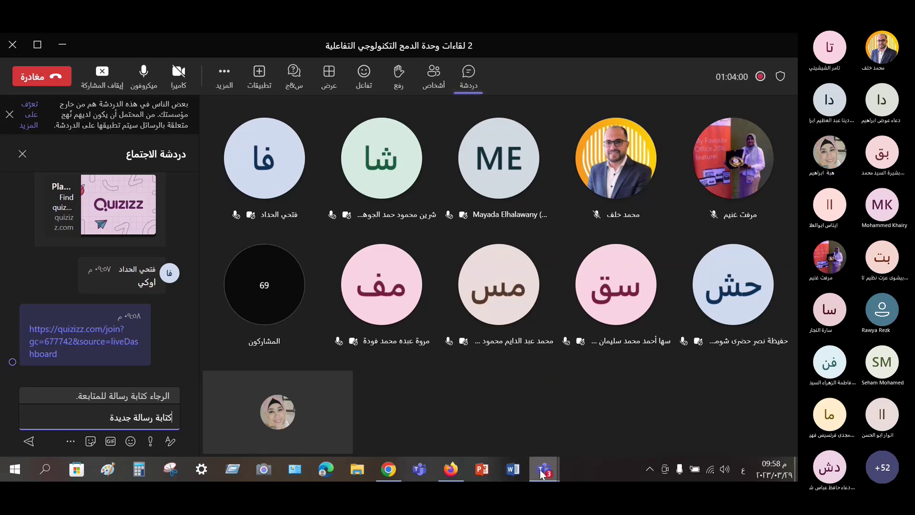
pyautogui.moveTo(543, 473)
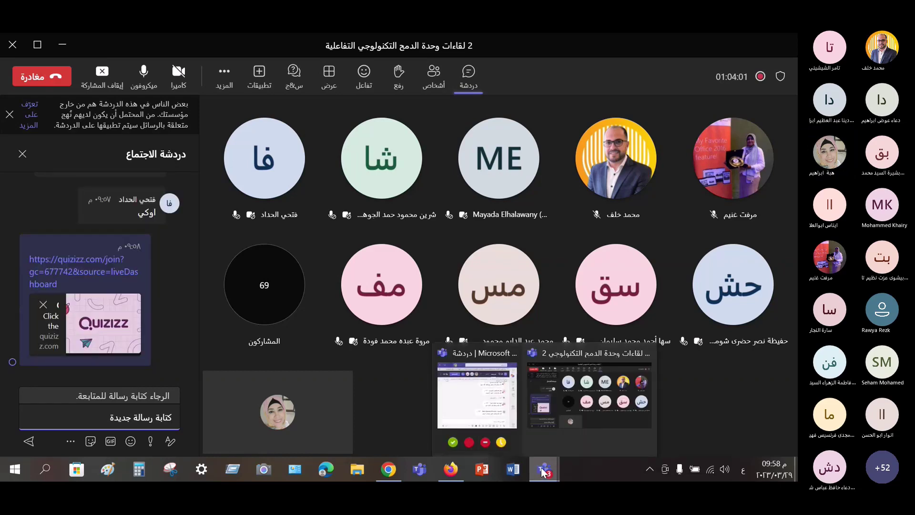
pyautogui.click(62, 45)
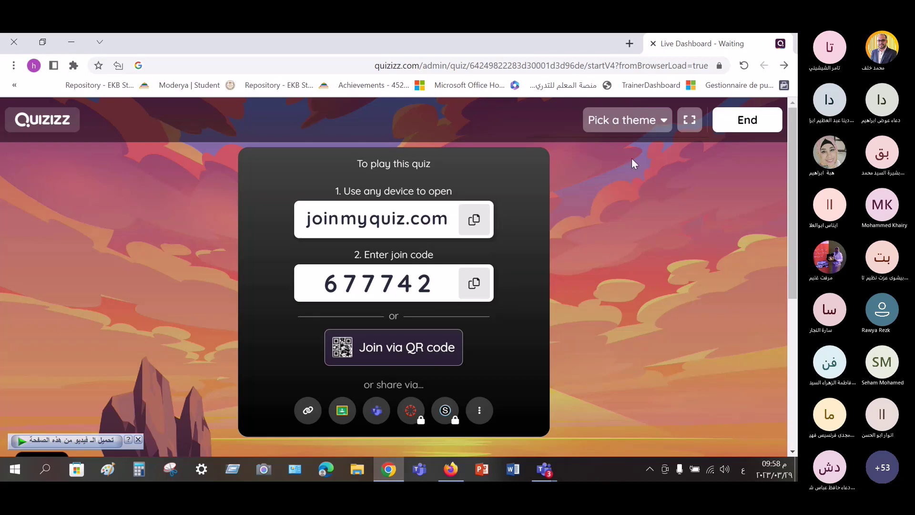
# Dismiss the video download overlay, open the additional sharing options to copy the game's join link, and close them
pyautogui.scroll(-3, 632, 158)
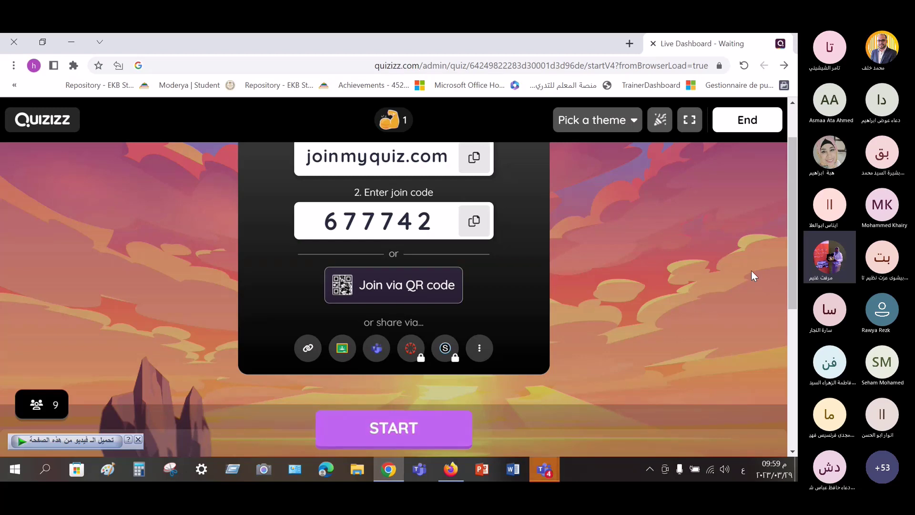
pyautogui.click(138, 440)
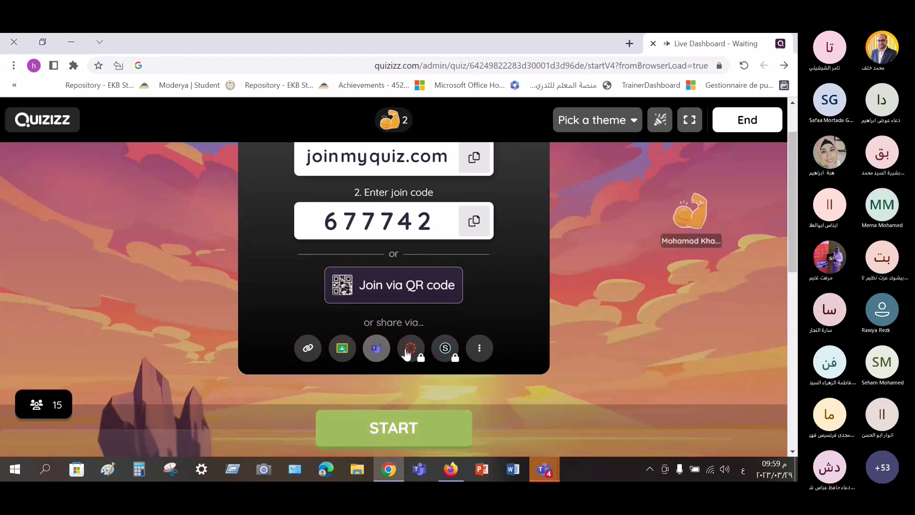
pyautogui.click(483, 352)
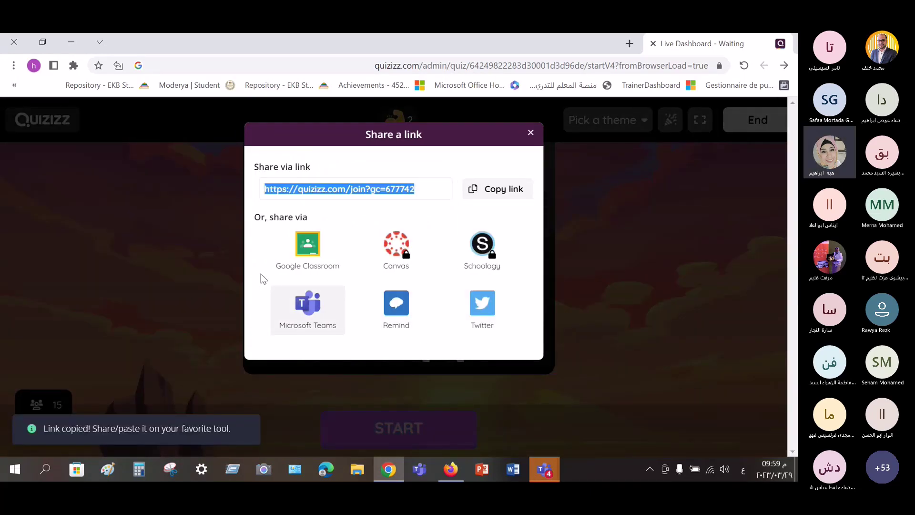
pyautogui.click(530, 138)
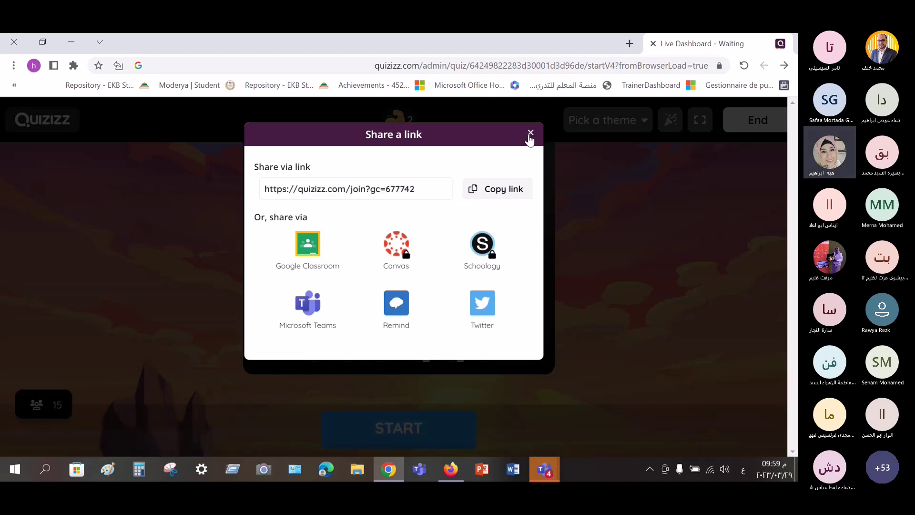
pyautogui.click(530, 139)
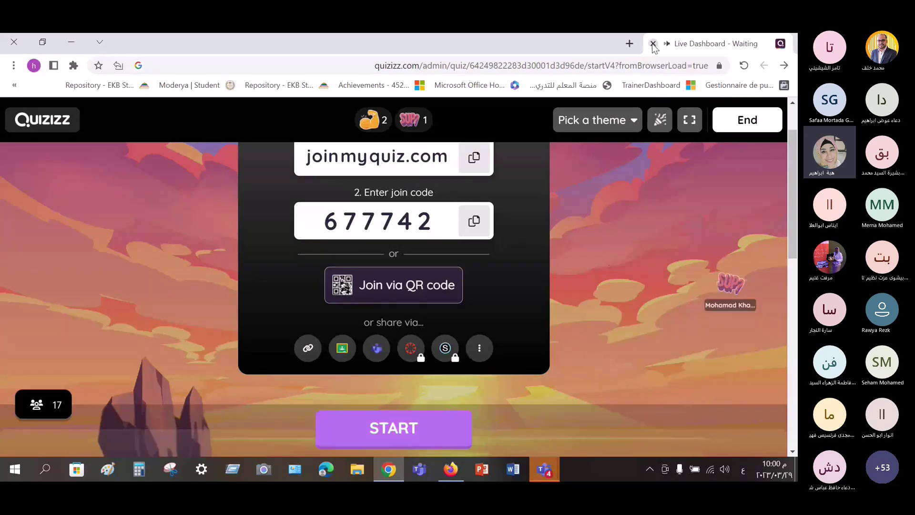
# Open the copied join link in a new browser tab to enter the game as a participant
pyautogui.click(629, 44)
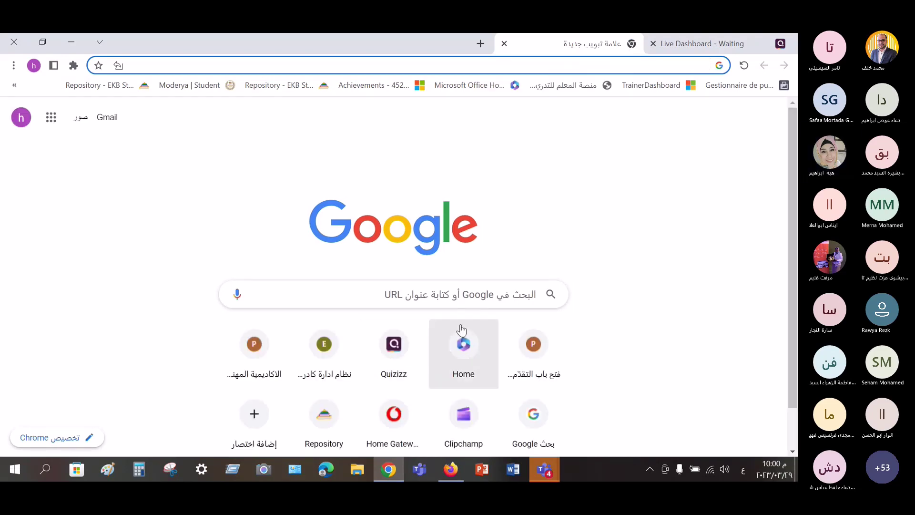
pyautogui.rightClick(464, 294)
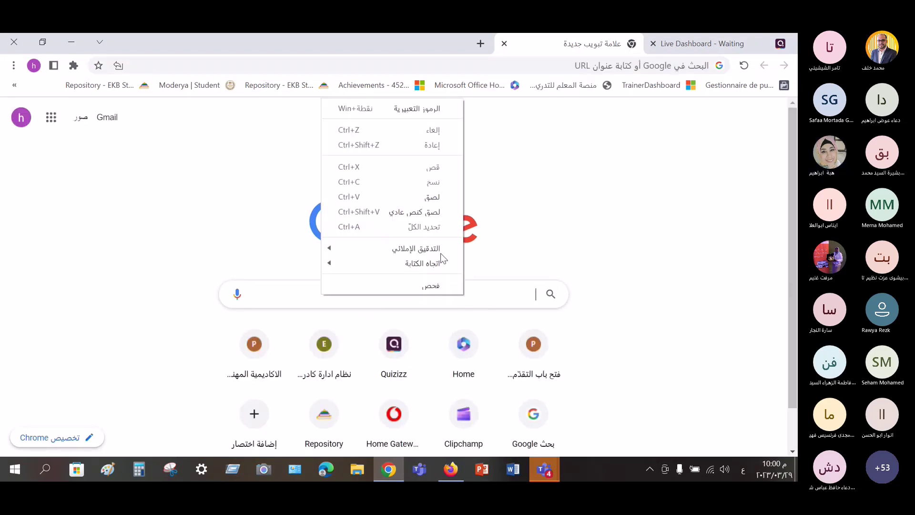
pyautogui.click(431, 196)
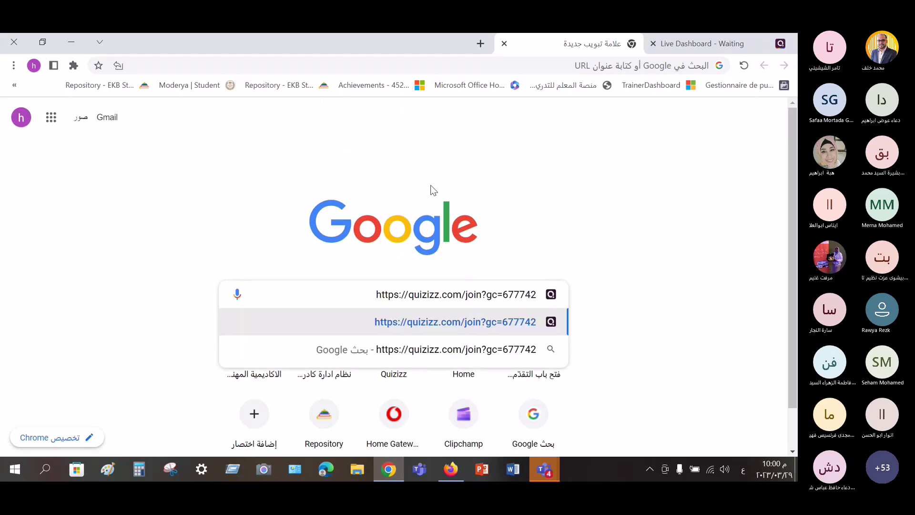
pyautogui.press('Return')
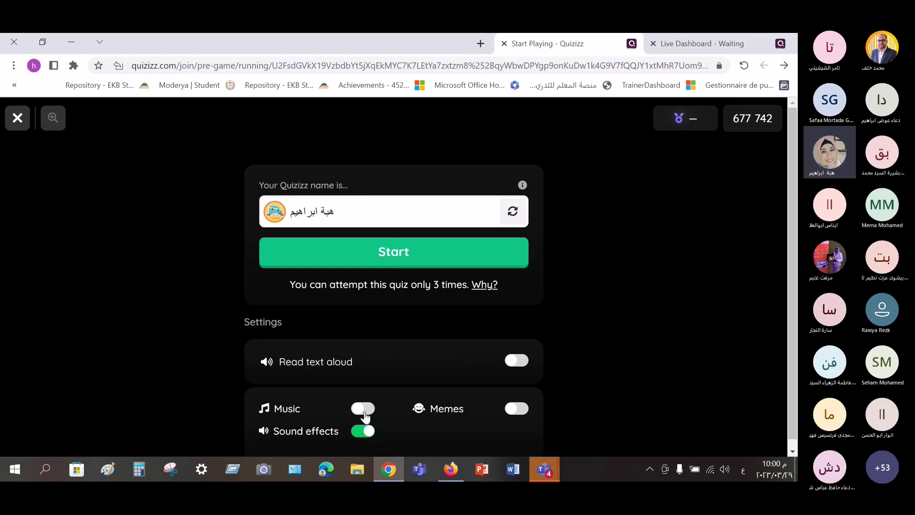
# Turn on Memes in the participant settings and start the game under the prefilled name
pyautogui.click(516, 411)
pyautogui.scroll(-1, 613, 285)
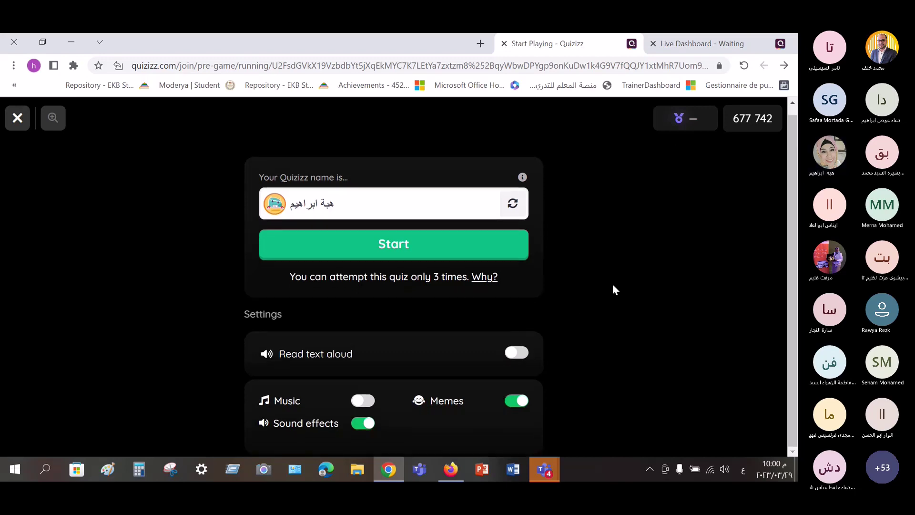
pyautogui.click(386, 251)
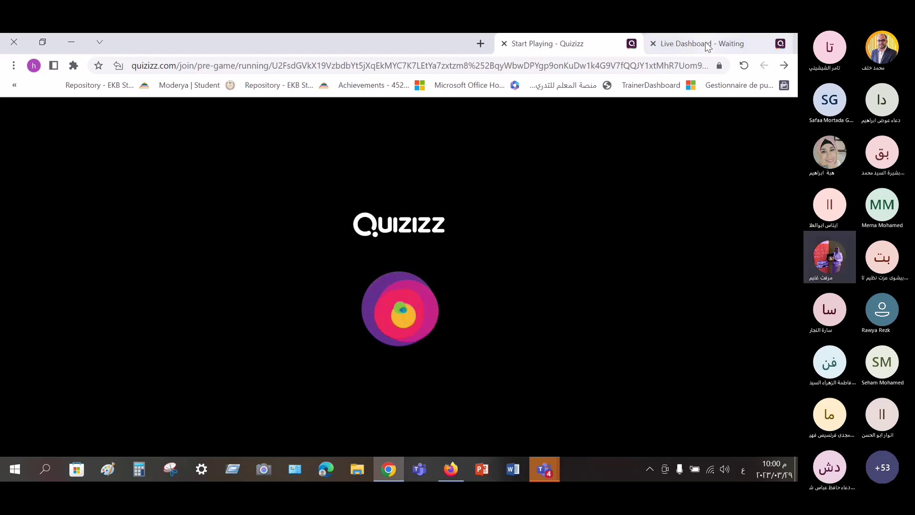
pyautogui.moveTo(707, 46)
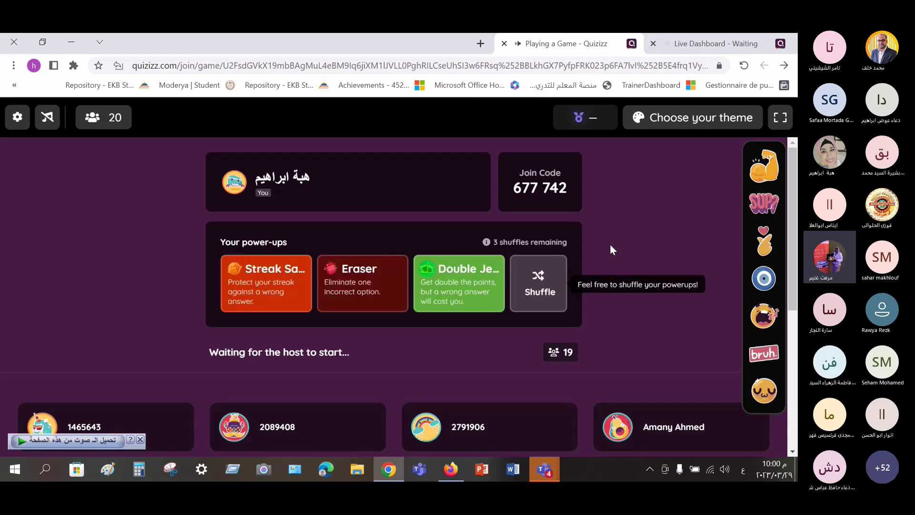
# Examine the participant's waiting room, including the power-ups and the list of joined players
pyautogui.scroll(-3, 645, 224)
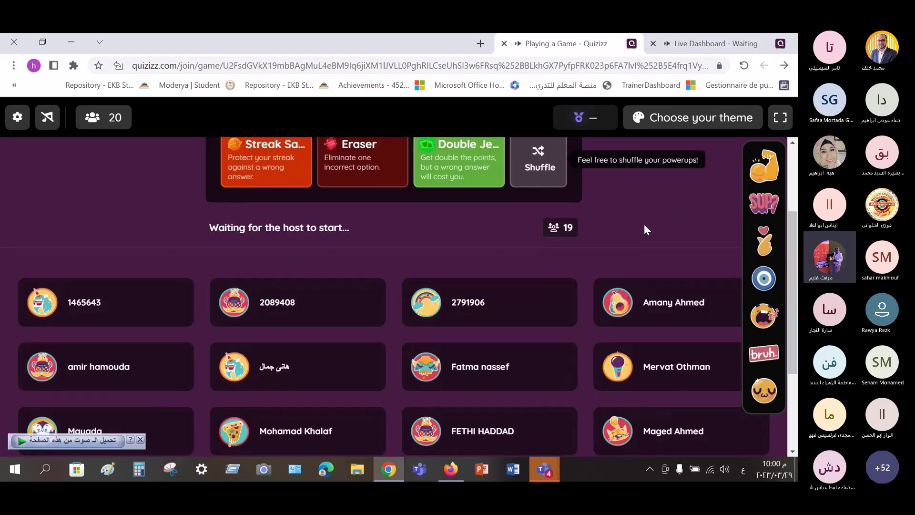
pyautogui.scroll(-3, 644, 230)
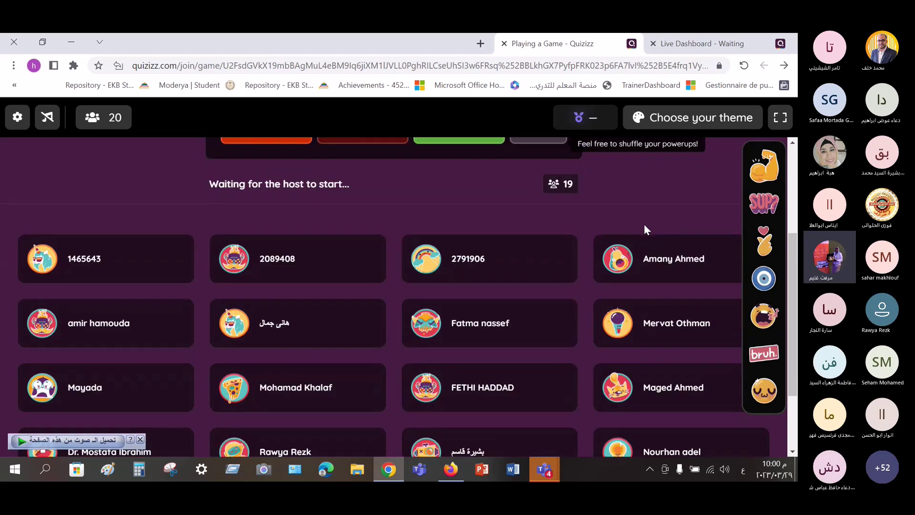
pyautogui.scroll(1, 644, 230)
pyautogui.scroll(3, 645, 225)
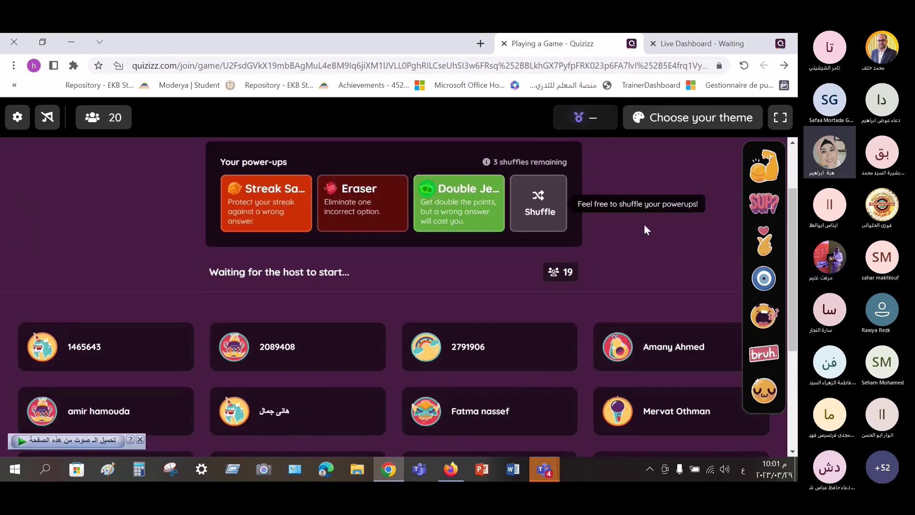
pyautogui.scroll(-1, 666, 214)
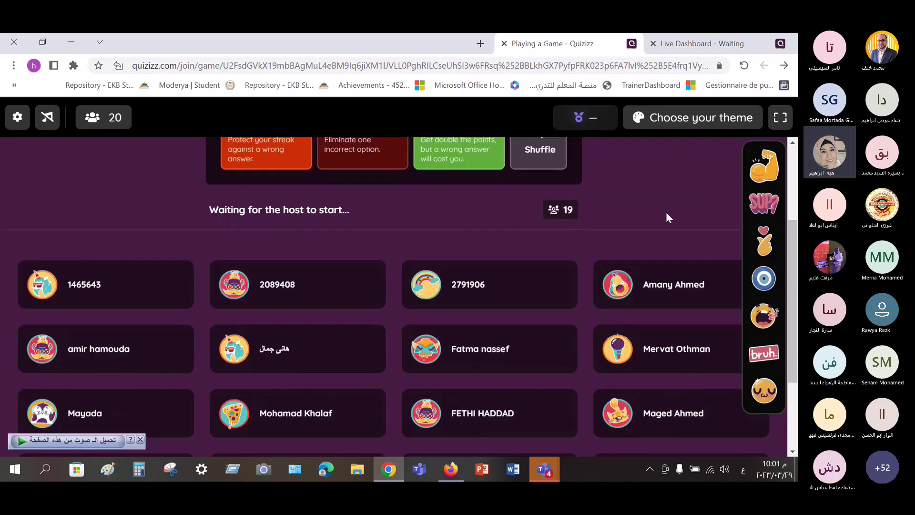
pyautogui.scroll(-2, 665, 211)
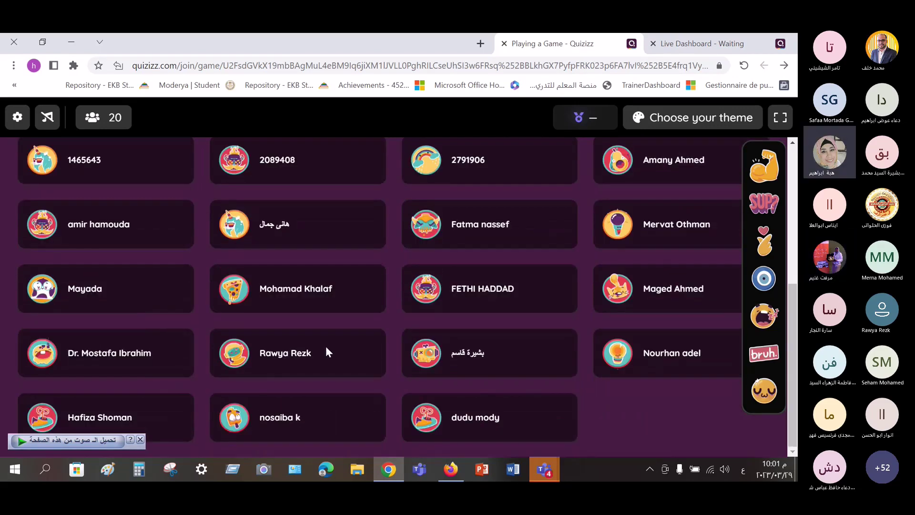
pyautogui.scroll(5, 523, 321)
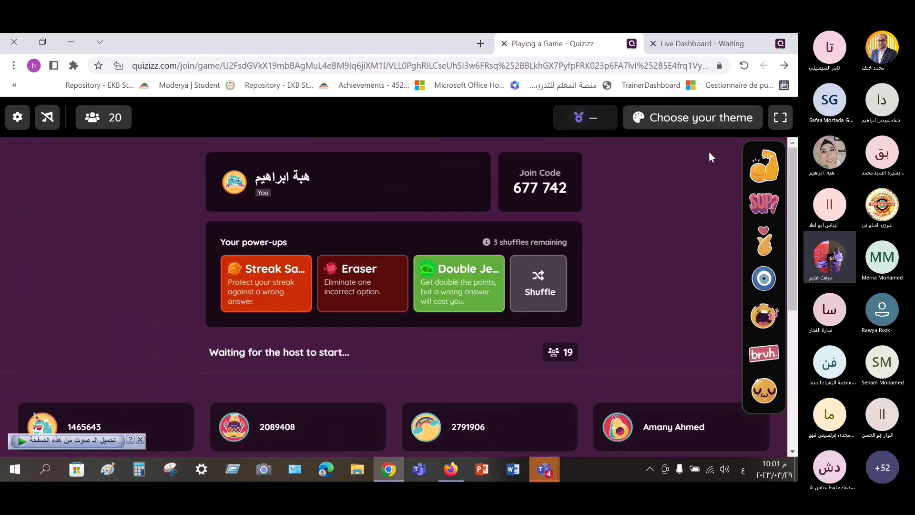
# Compare the joined players shown on the host's Live Dashboard with those in the participant's waiting room
pyautogui.click(711, 44)
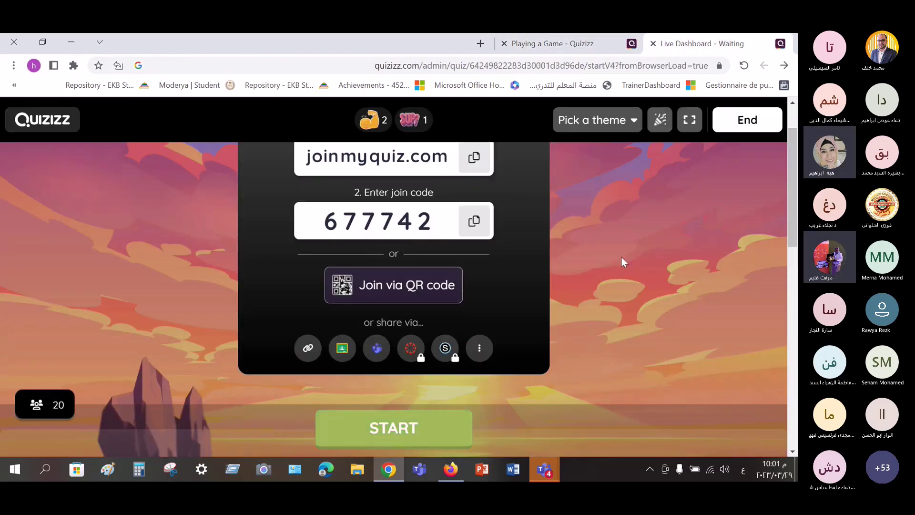
pyautogui.scroll(-4, 558, 265)
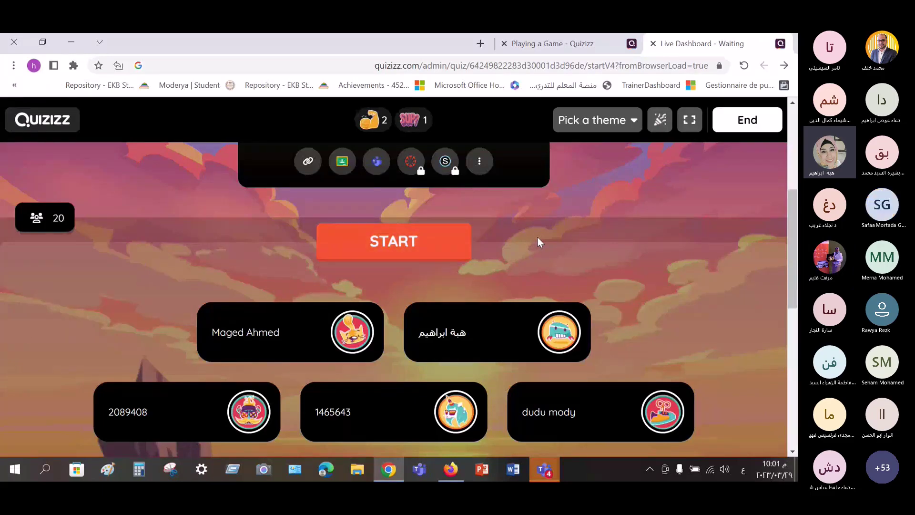
pyautogui.scroll(-5, 698, 205)
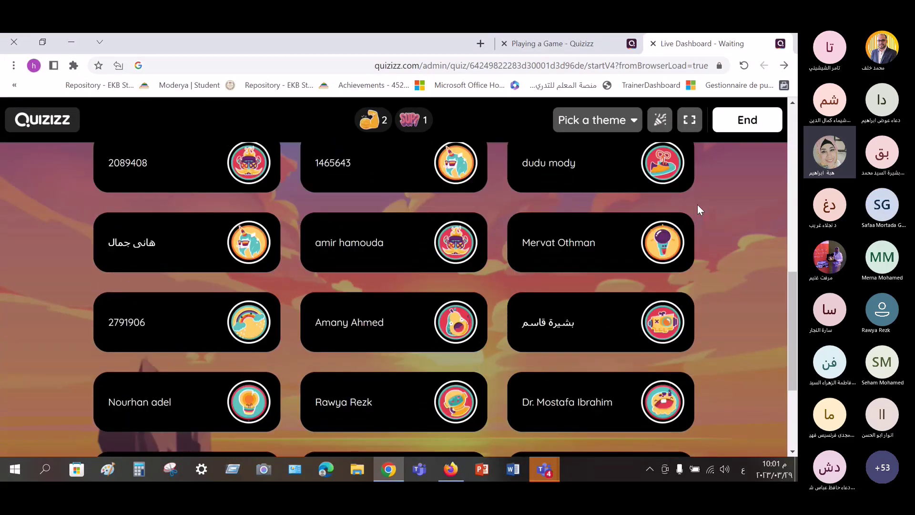
pyautogui.scroll(-2, 697, 206)
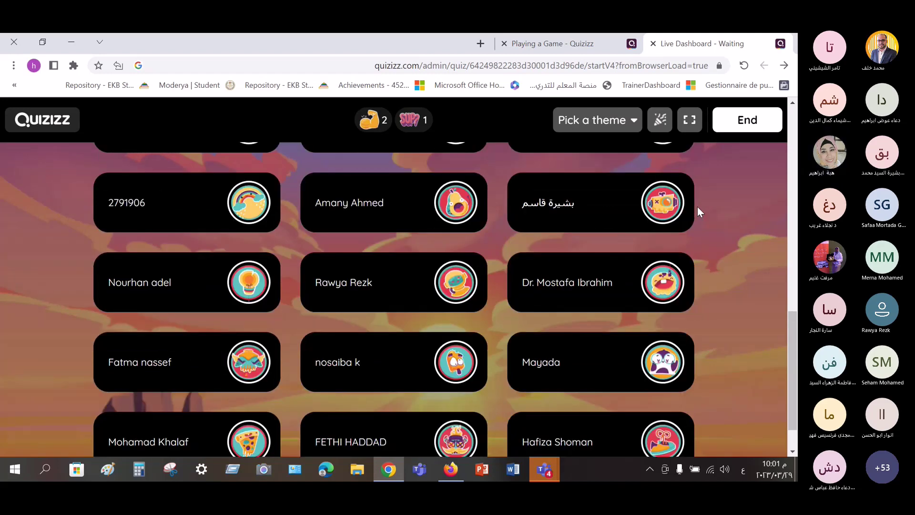
pyautogui.scroll(7, 697, 207)
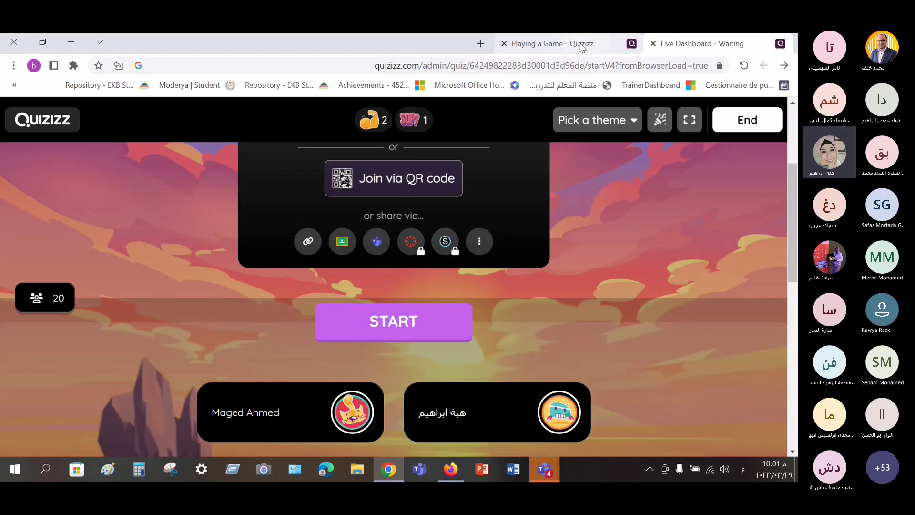
pyautogui.click(581, 46)
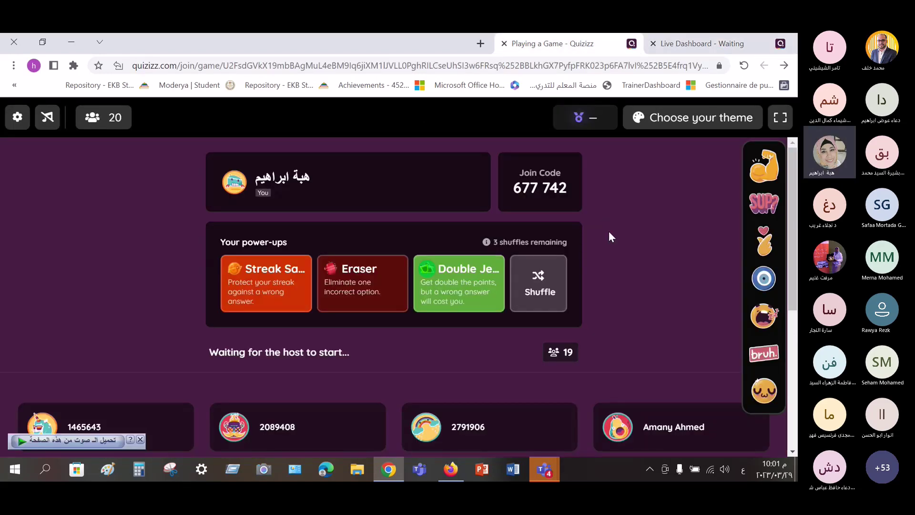
pyautogui.scroll(-5, 609, 233)
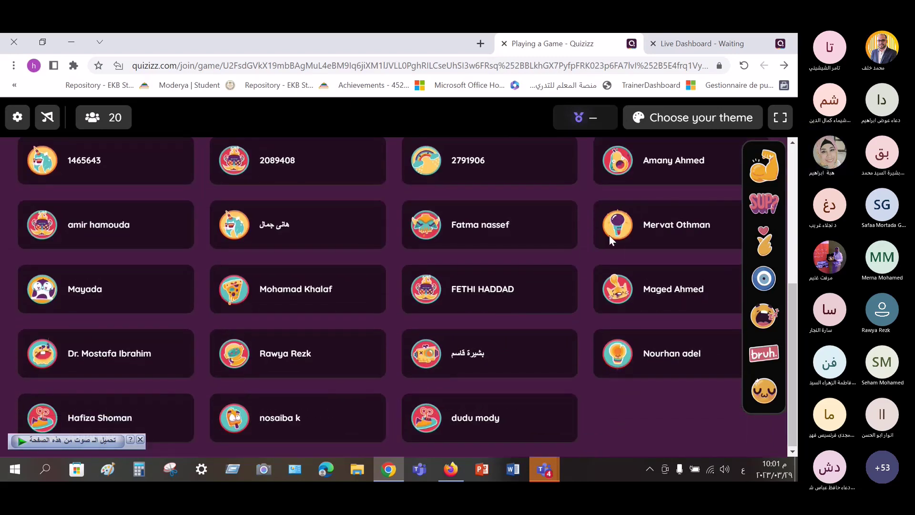